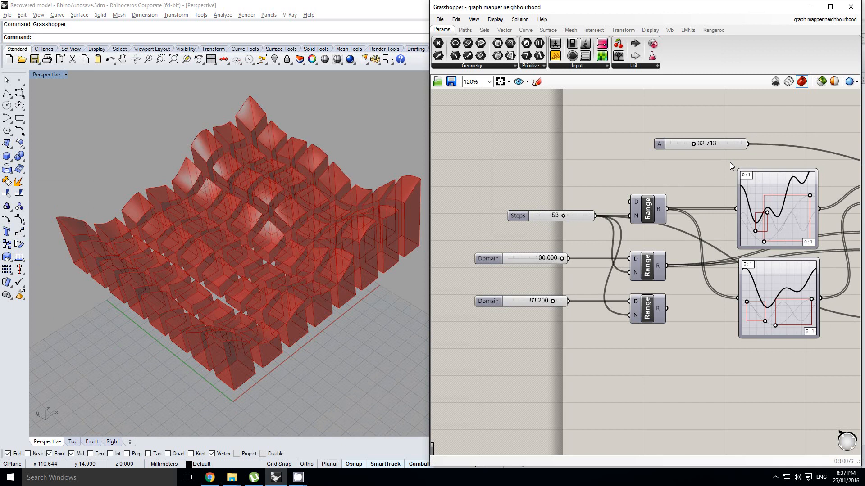
Create a new, empty Grasshopper document.
left_click_drag(729, 162, 835, 359)
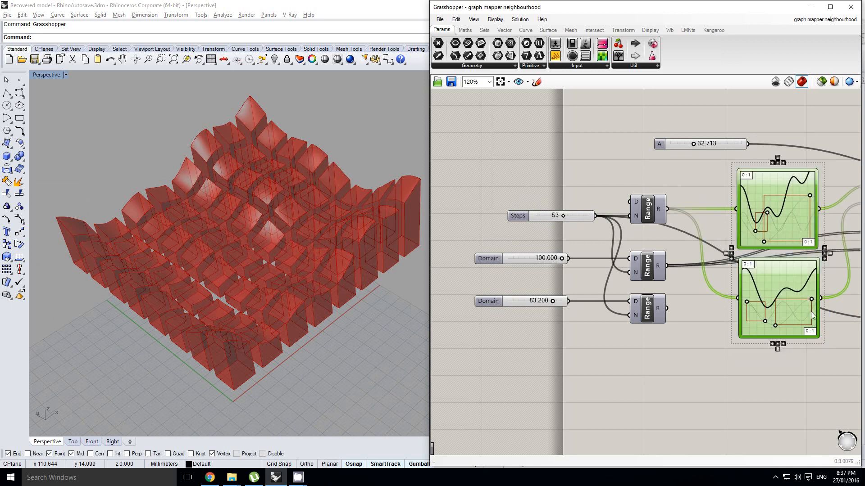
left_click(838, 345)
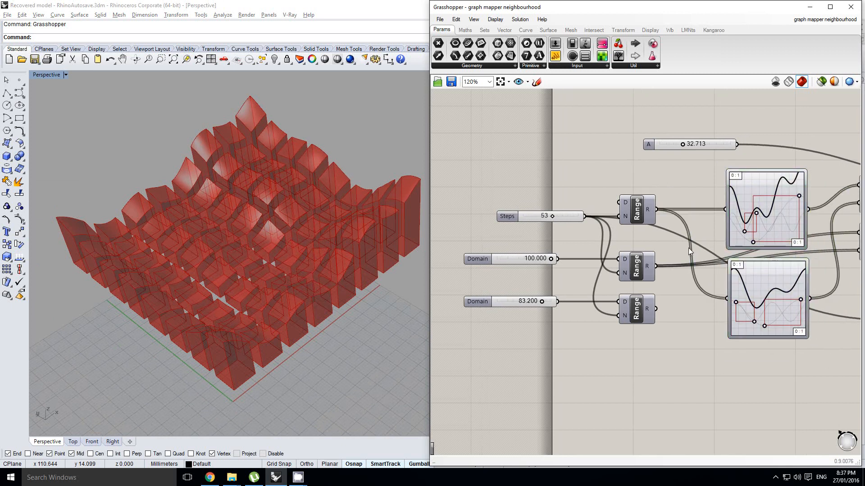
left_click(440, 20)
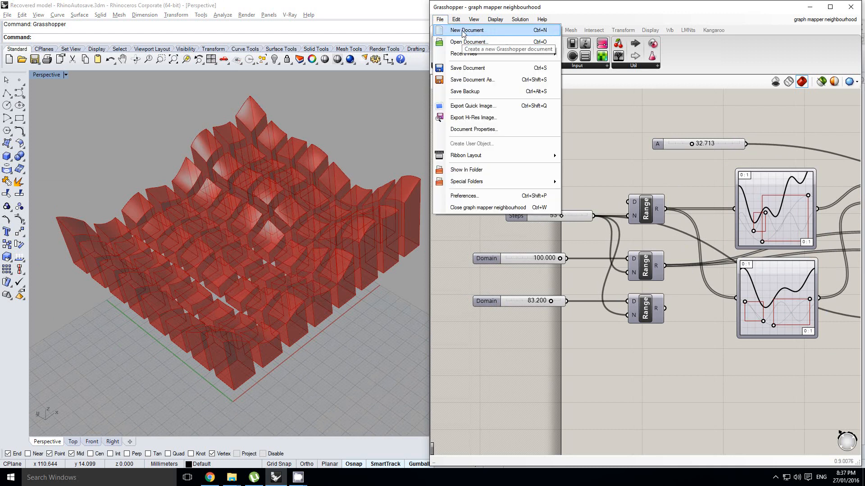
left_click(463, 28)
right_click_drag(563, 216, 592, 219)
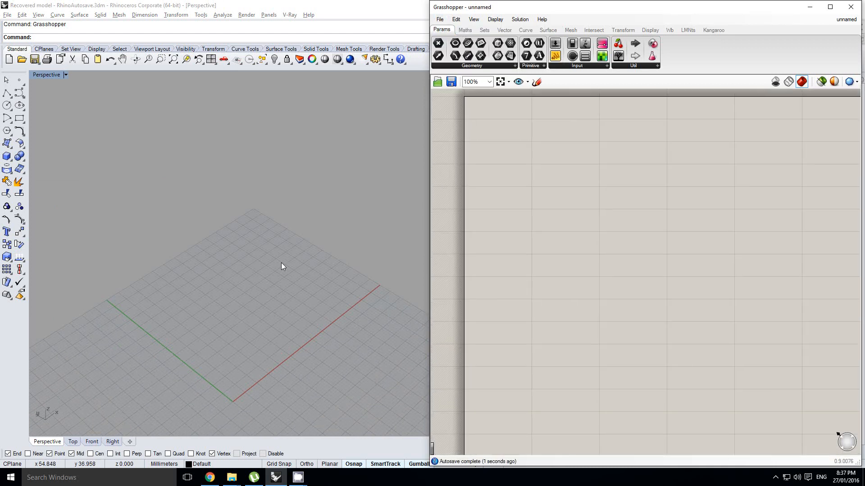
right_click_drag(281, 263, 264, 270)
Place a Graph Mapper component on the empty canvas.
double_click(591, 208)
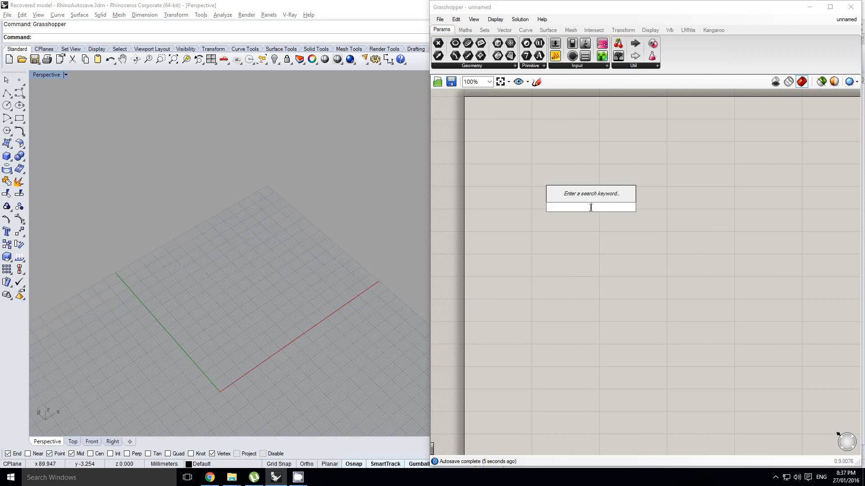
left_click(612, 183)
left_click(574, 66)
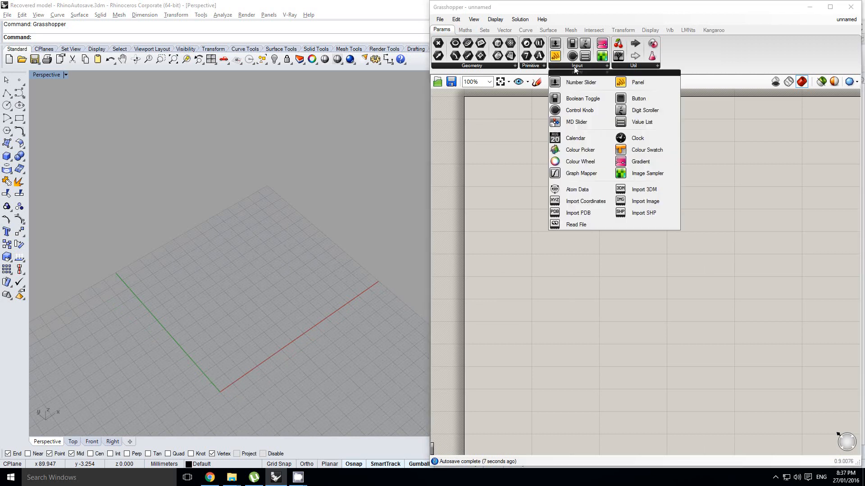
left_click_drag(580, 163, 636, 193)
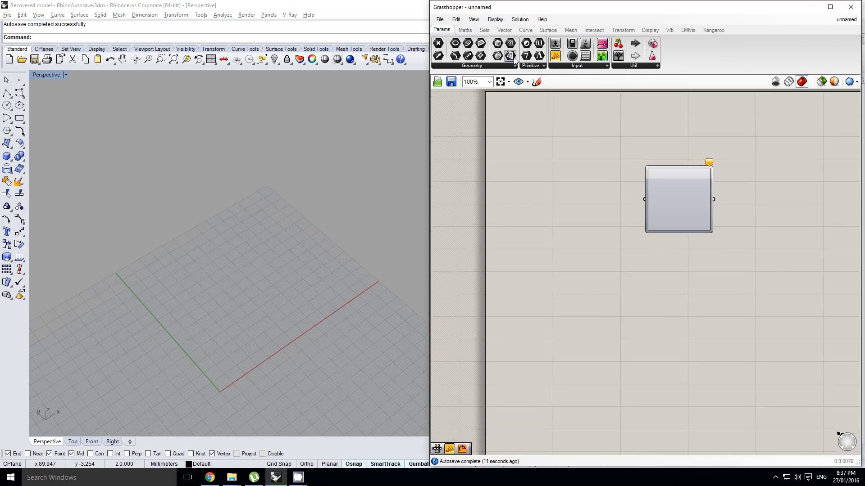
Add a Construct Domain component to the canvas before the Graph Mapper.
left_click(465, 30)
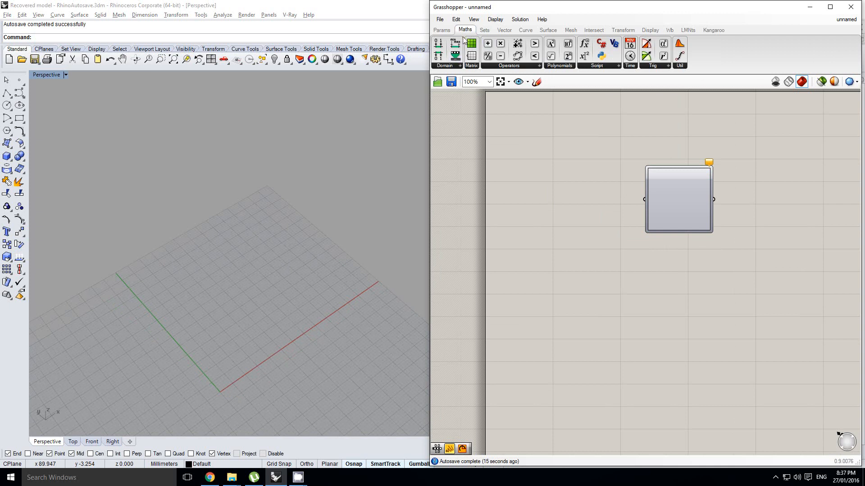
left_click(484, 30)
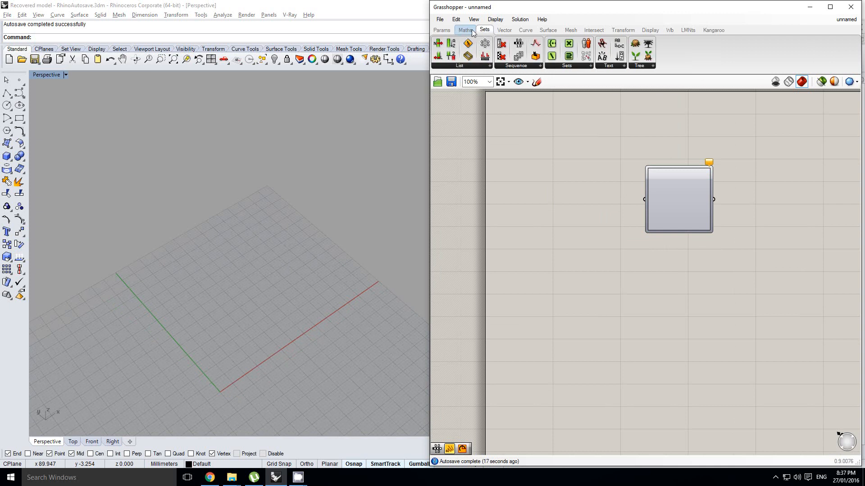
left_click(464, 30)
left_click_drag(439, 51, 531, 176)
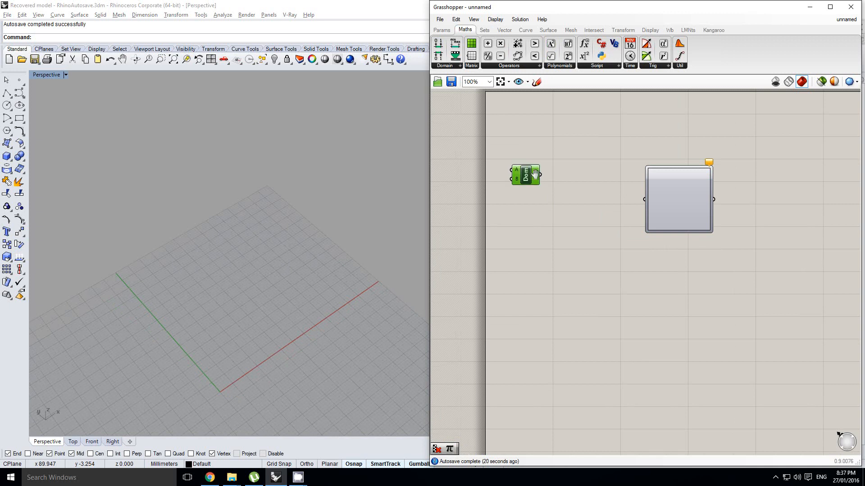
Add a Range component between the domain component and the Graph Mapper.
left_click(484, 29)
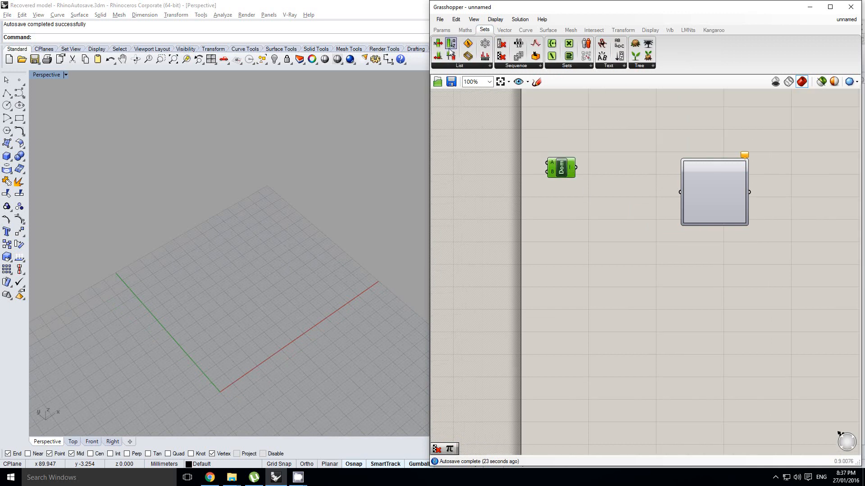
left_click(489, 67)
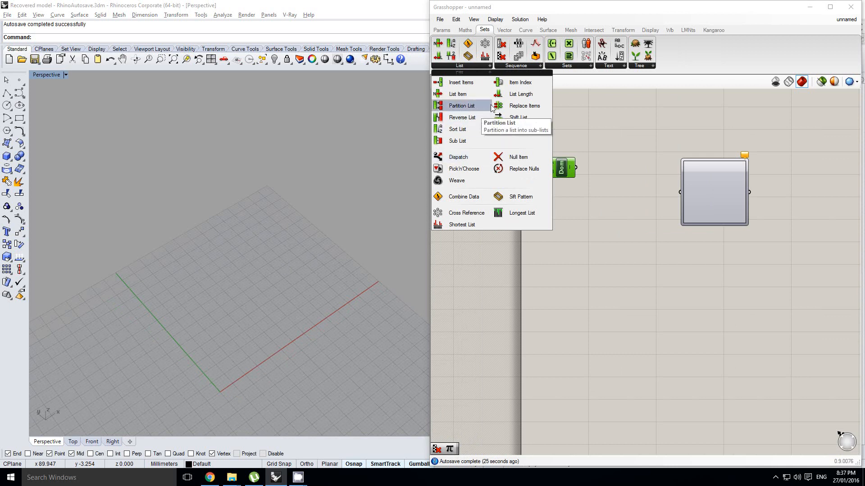
left_click(514, 67)
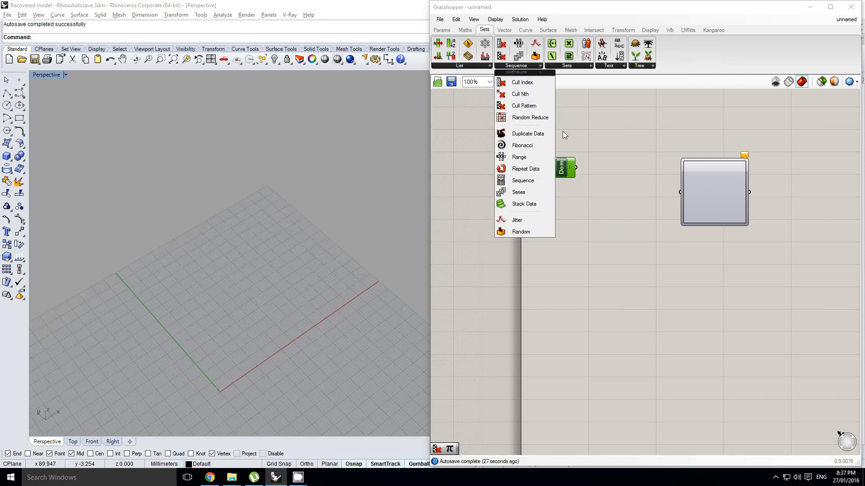
left_click(519, 157)
left_click(633, 180)
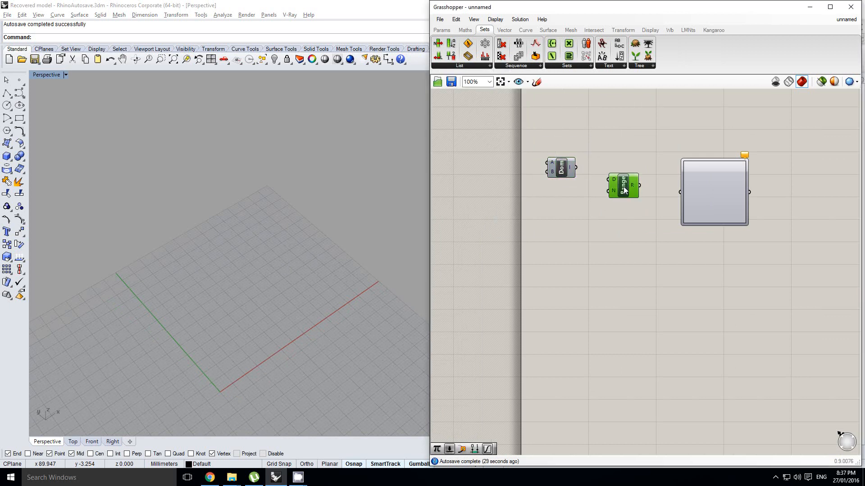
Move the domain component well below and away from the Range component to free the space before it.
scroll(636, 177, "up", 1)
scroll(636, 176, "up", 1)
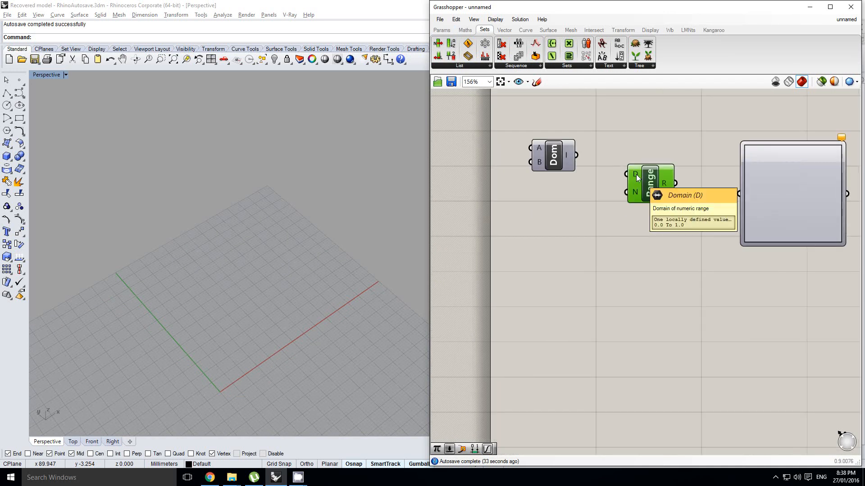
left_click(540, 165)
left_click_drag(553, 158, 503, 328)
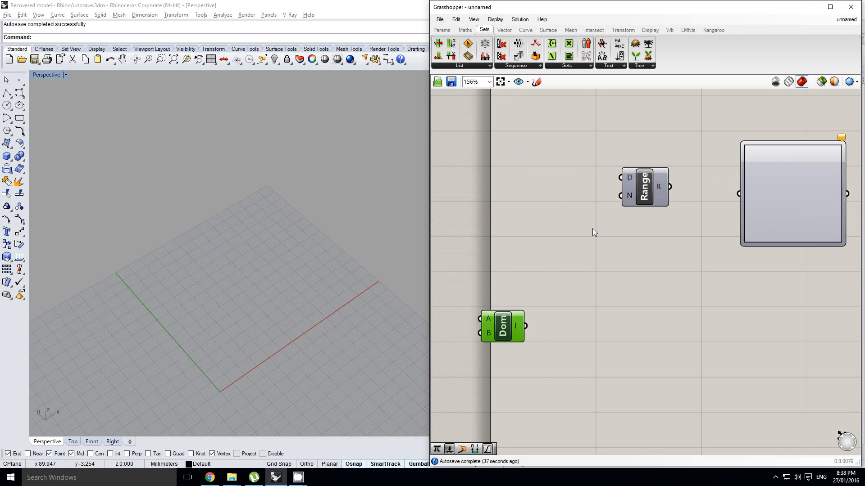
left_click(631, 187)
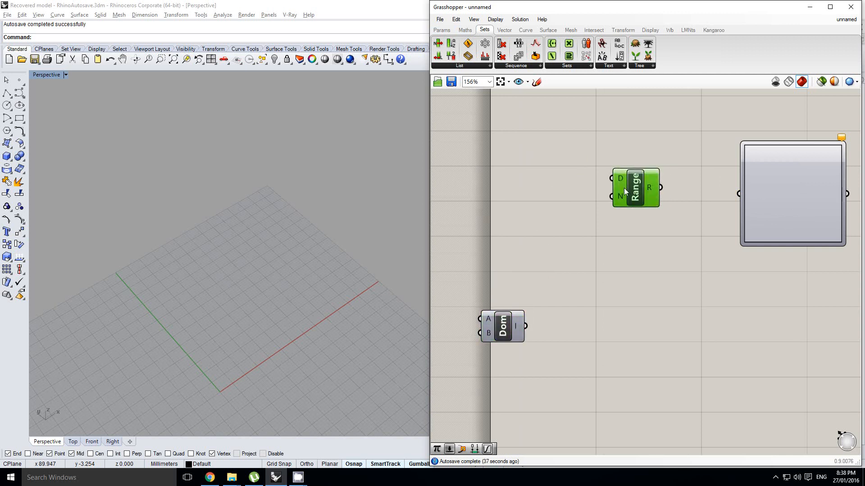
Add a number slider before the Range component with a maximum of 100 and integer rounding.
left_click(447, 33)
left_click_drag(555, 56, 489, 221)
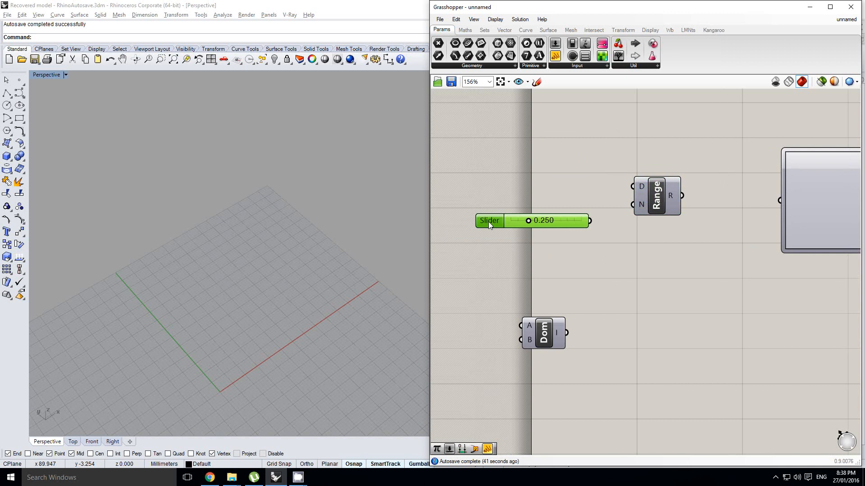
double_click(488, 221)
double_click(494, 247)
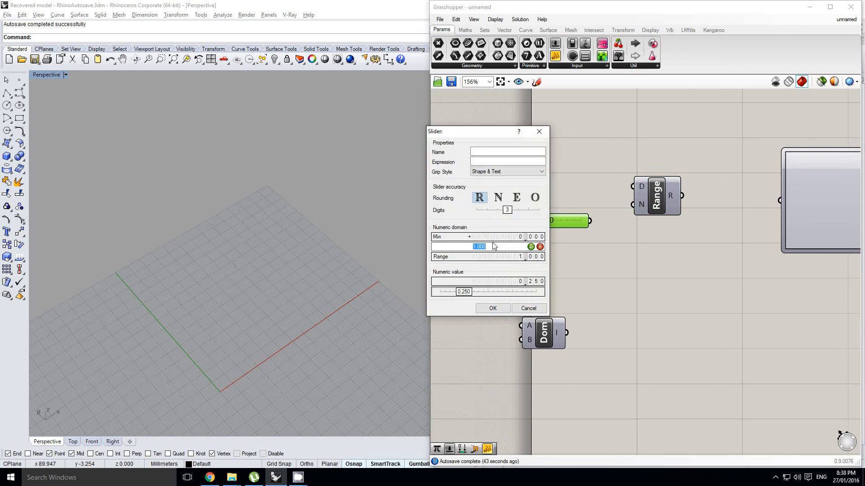
type("100")
left_click(496, 201)
left_click(483, 309)
Wire the slider into Range's N input and Range's output into the Graph Mapper, with the slider set to 7.
right_click_drag(612, 208, 604, 216)
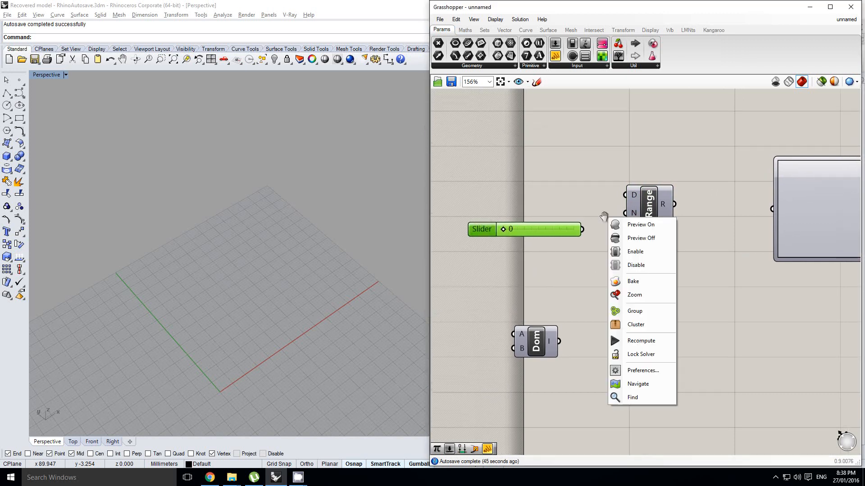
left_click_drag(582, 229, 769, 215)
right_click_drag(775, 220, 709, 223)
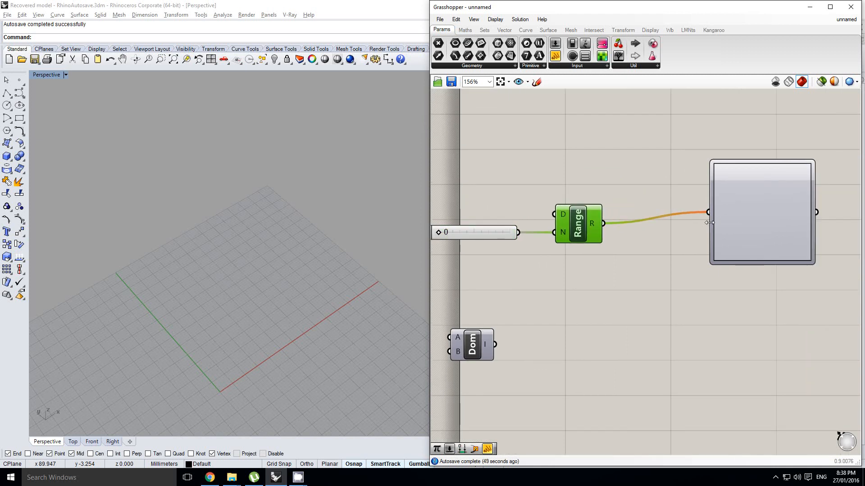
left_click_drag(749, 217, 754, 224)
right_click_drag(698, 230, 739, 219)
left_click(497, 247)
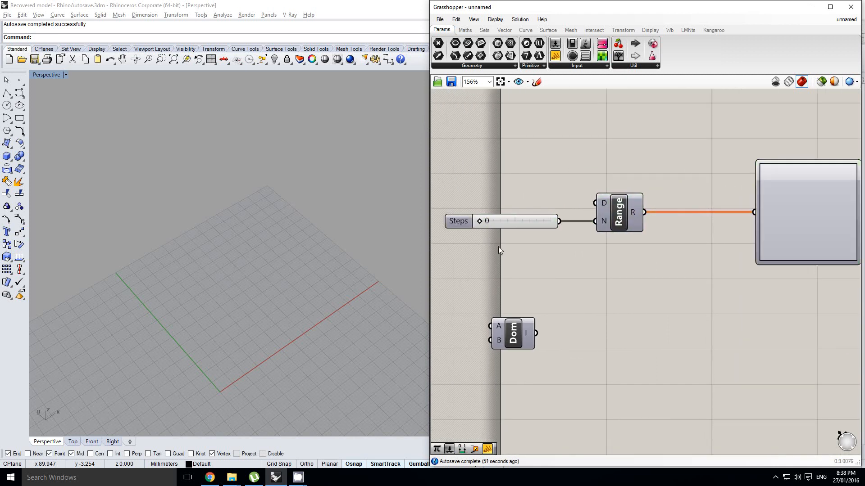
left_click_drag(480, 221, 485, 223)
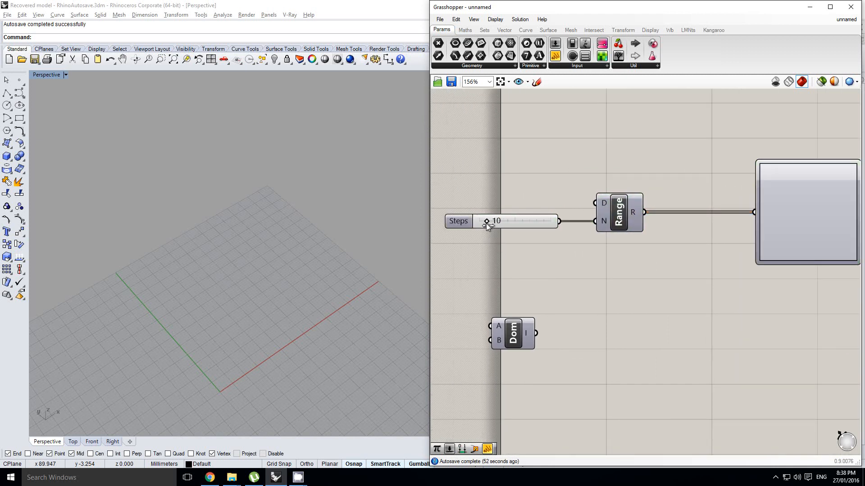
right_click_drag(709, 252, 640, 239)
left_click(743, 218)
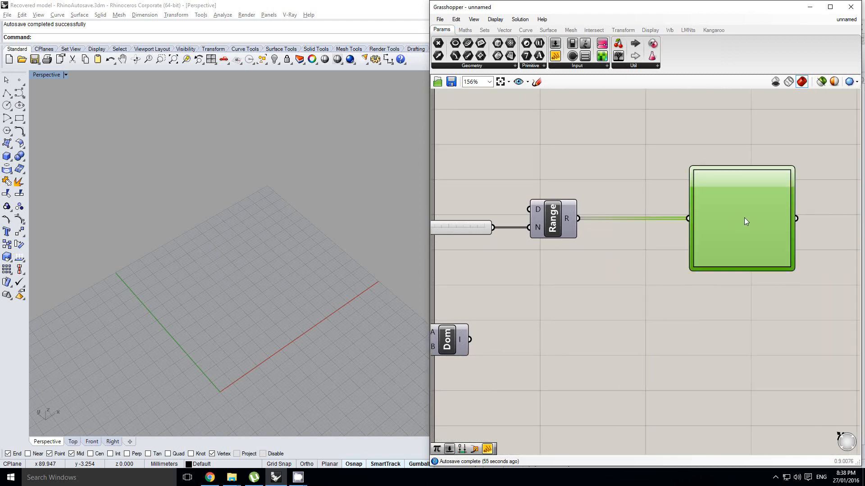
right_click_drag(744, 218, 718, 213)
scroll(701, 218, "up", 1)
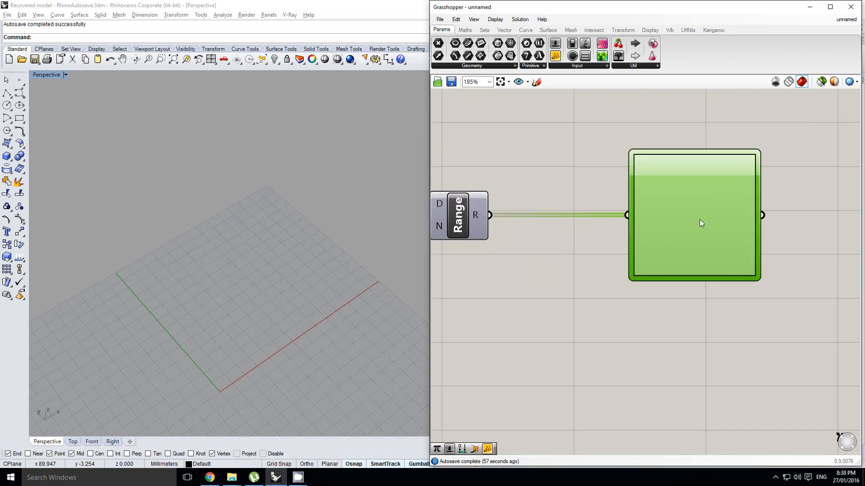
right_click(700, 216)
left_click(689, 206)
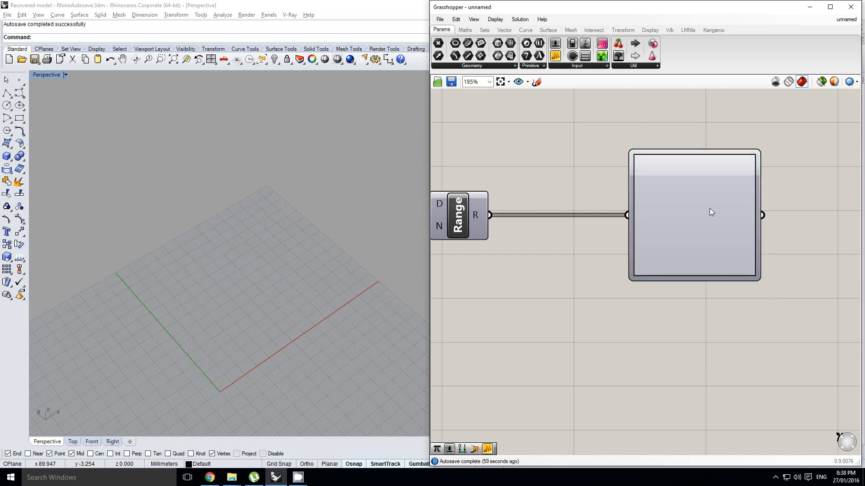
Add a panel after the Graph Mapper and connect the mapper's output to it.
right_click_drag(711, 208, 658, 220)
left_click_drag(555, 57, 794, 228)
scroll(794, 229, "down", 1)
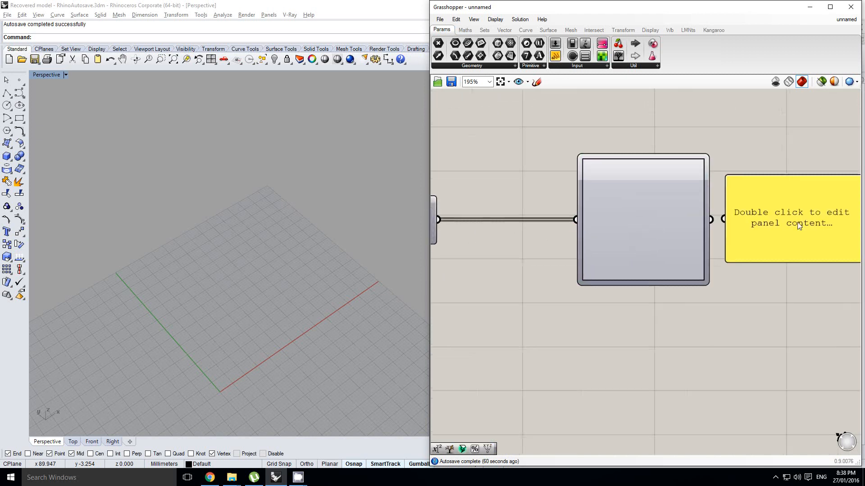
left_click_drag(730, 223, 740, 222)
left_click_drag(769, 228, 669, 212)
scroll(692, 231, "down", 1)
right_click_drag(693, 232, 814, 225)
Place a second panel above the Range component and connect Range's output to it.
left_click_drag(806, 225, 600, 154, "alt")
left_click_drag(570, 219, 559, 148)
right_click_drag(595, 159, 584, 158)
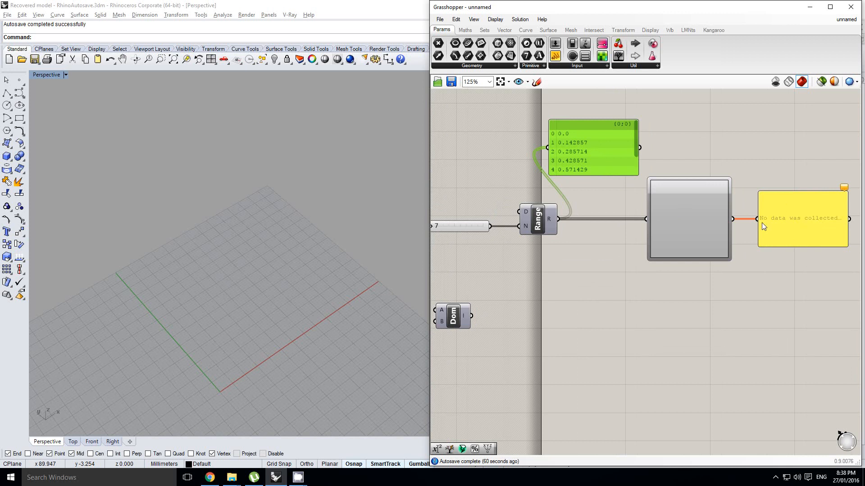
Enable the Graph Mapper again so it passes data to its output panel.
middle_click(716, 218)
left_click(727, 215)
middle_click(700, 214)
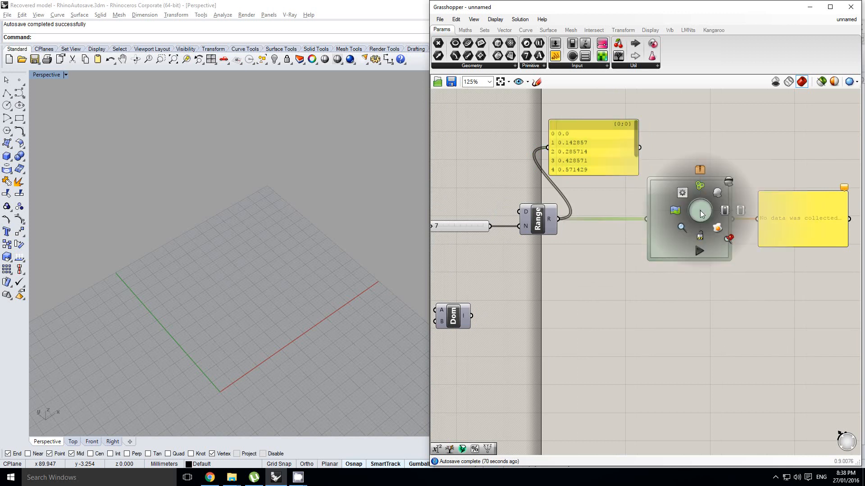
left_click(720, 211)
Set the Graph Mapper's graph type to Bezier.
right_click(711, 207)
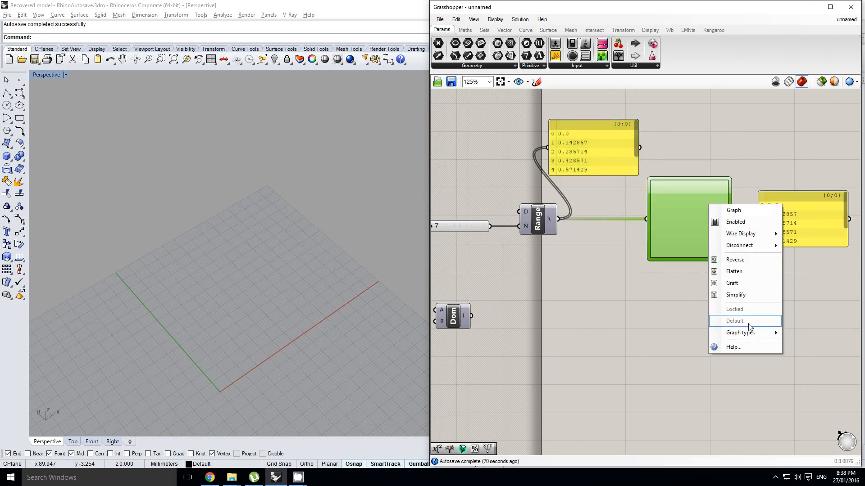
mouse_move(753, 333)
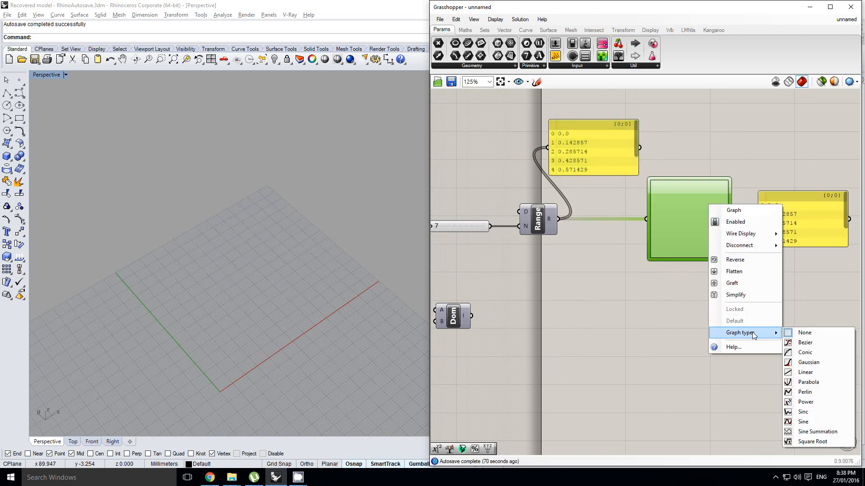
left_click(805, 343)
scroll(696, 217, "up", 2)
mouse_move(626, 235)
right_mouse_down()
mouse_move(684, 231)
mouse_move(653, 225)
mouse_move(614, 235)
right_mouse_up()
left_click(621, 242)
left_click(640, 209)
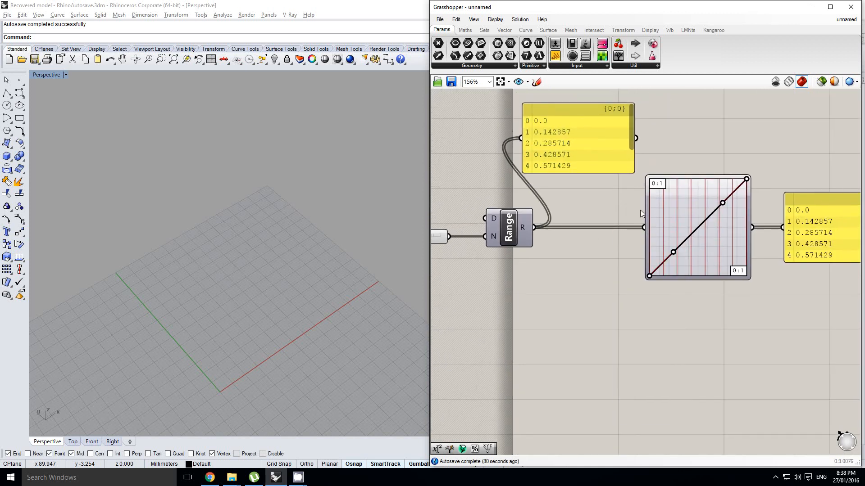
Shift the panel showing Range's output sideways, closer to the Graph Mapper.
right_click_drag(669, 218, 636, 217)
left_click(626, 157)
scroll(666, 216, "up", 1)
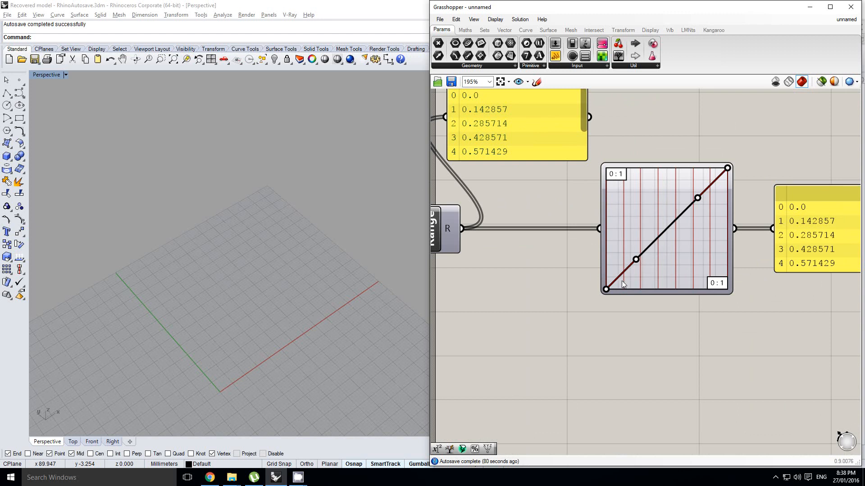
scroll(620, 187, "down", 1)
left_click_drag(519, 131, 550, 133)
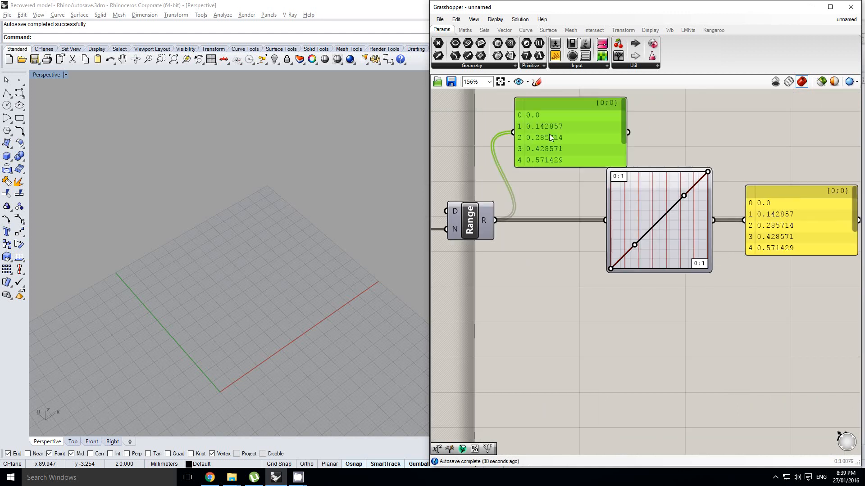
right_click_drag(507, 200, 572, 205)
left_click(572, 202)
right_click_drag(641, 210, 574, 207)
left_click(507, 229)
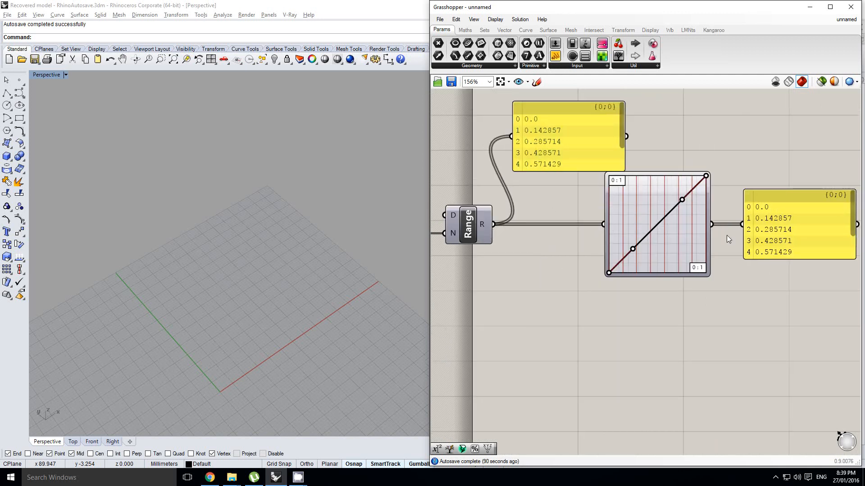
Move both Bezier handles in the Graph Mapper so its straight line becomes an S-shaped curve.
left_click_drag(633, 250, 657, 269)
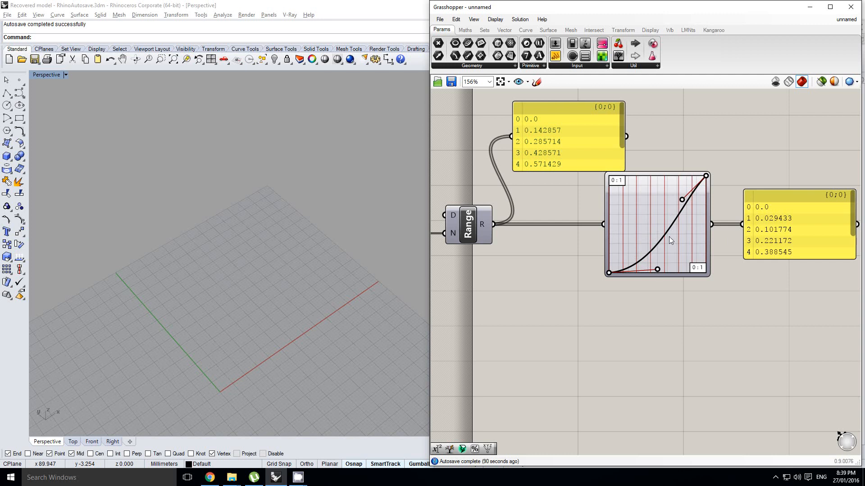
left_click_drag(683, 201, 646, 187)
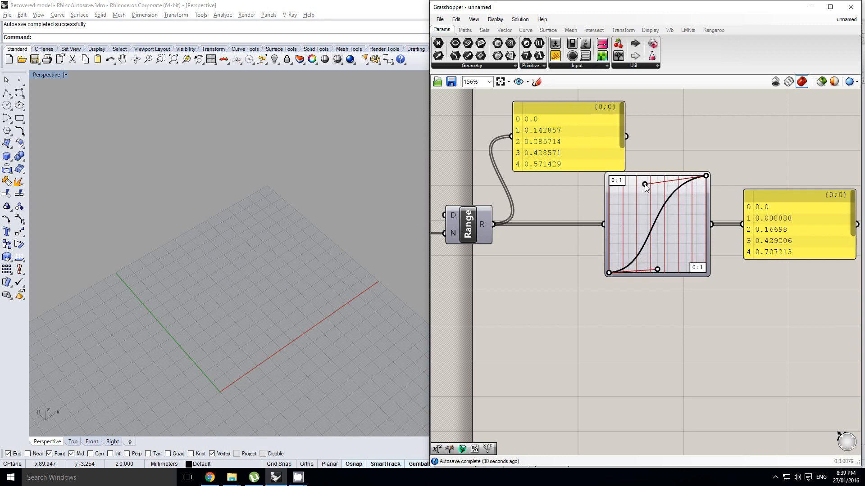
scroll(641, 250, "up", 1)
right_click_drag(781, 197, 752, 194)
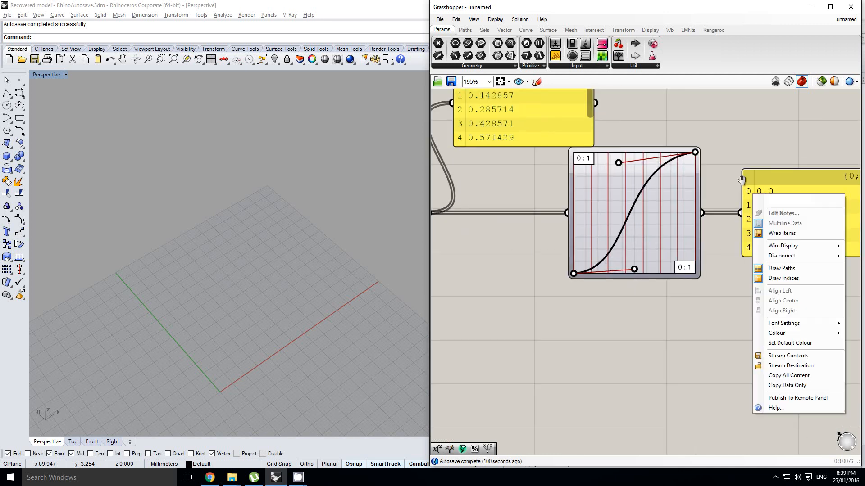
left_click(738, 176)
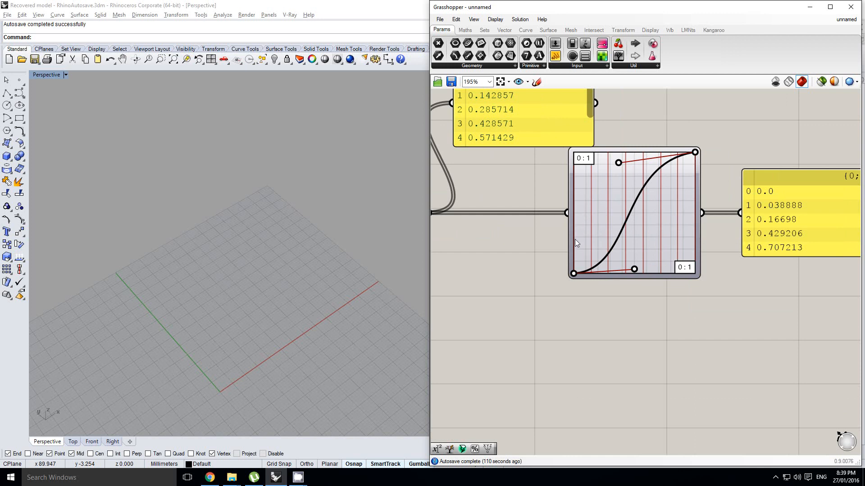
Set the Steps slider feeding the Range component to 20.
scroll(574, 239, "up", 8)
scroll(575, 239, "down", 8)
scroll(590, 217, "up", 1)
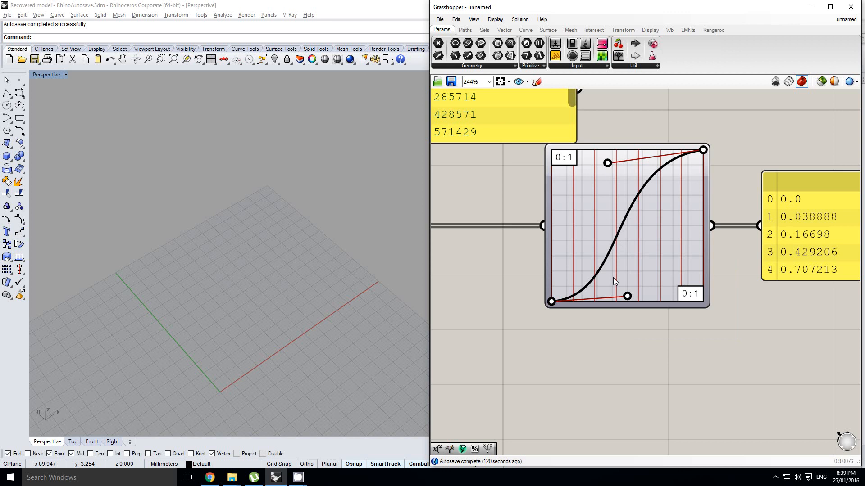
scroll(626, 279, "down", 3)
scroll(714, 283, "down", 1)
scroll(645, 272, "up", 1)
right_click_drag(580, 262, 609, 244)
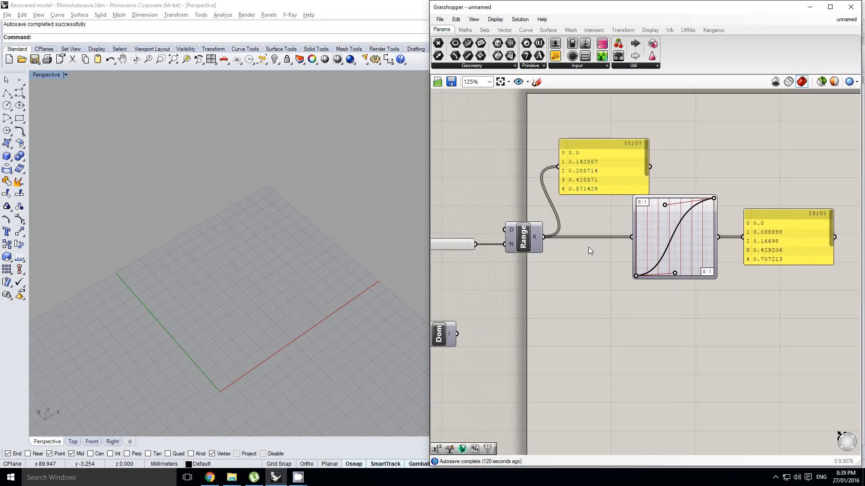
scroll(710, 252, "down", 1)
right_click_drag(710, 250, 727, 246)
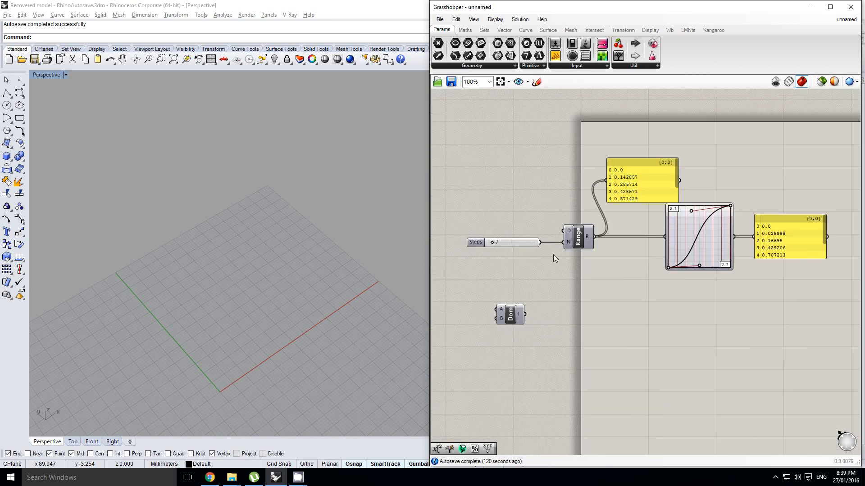
scroll(527, 252, "up", 1)
left_click_drag(482, 239, 490, 238)
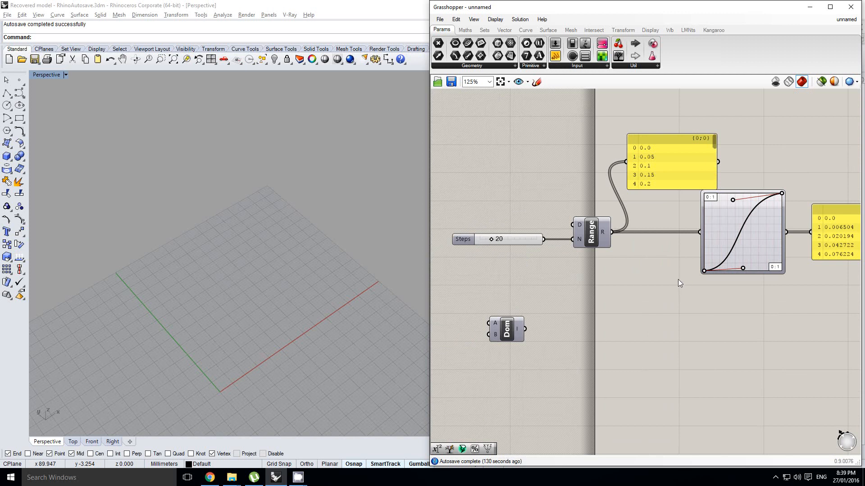
Delete the two panels showing the Range output and the Graph Mapper output.
right_click_drag(677, 279, 647, 255)
scroll(642, 252, "down", 1)
scroll(675, 254, "up", 1)
left_click(679, 260)
scroll(683, 249, "down", 2)
left_click(756, 271)
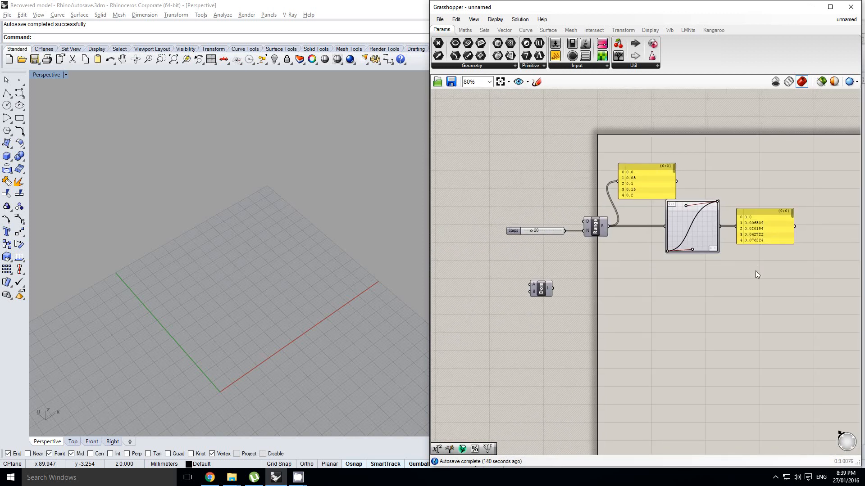
scroll(756, 271, "up", 1)
left_click(769, 220)
left_click(647, 148, "shift")
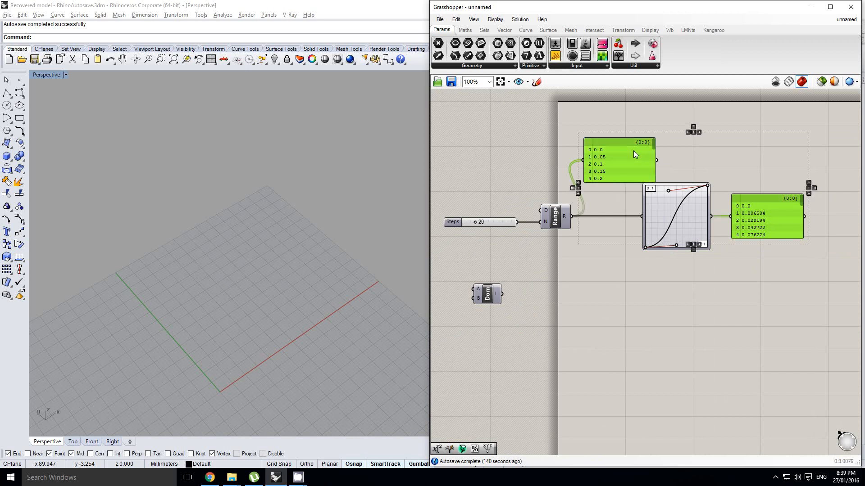
key("Delete")
right_click_drag(608, 218, 625, 216)
left_click(572, 274)
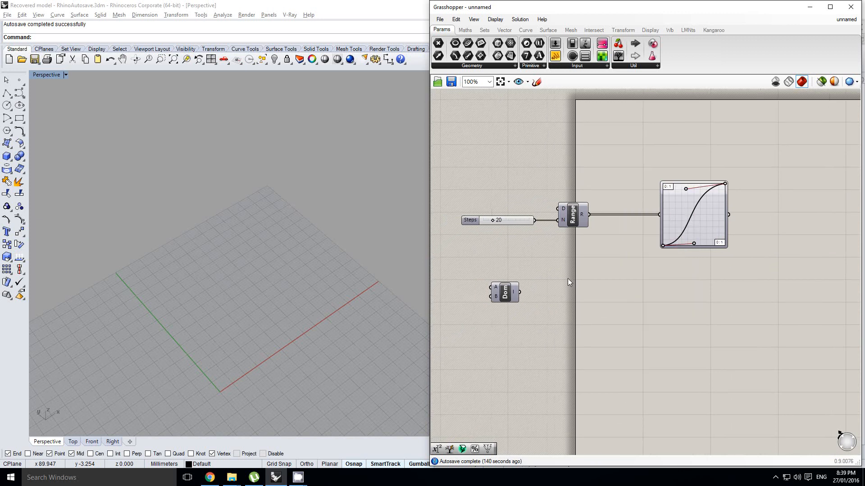
Duplicate the Range component below the original, keeping the Steps slider connected to the copy's N input.
double_click(569, 279)
left_click(588, 238)
left_click_drag(579, 220, 585, 262, "alt")
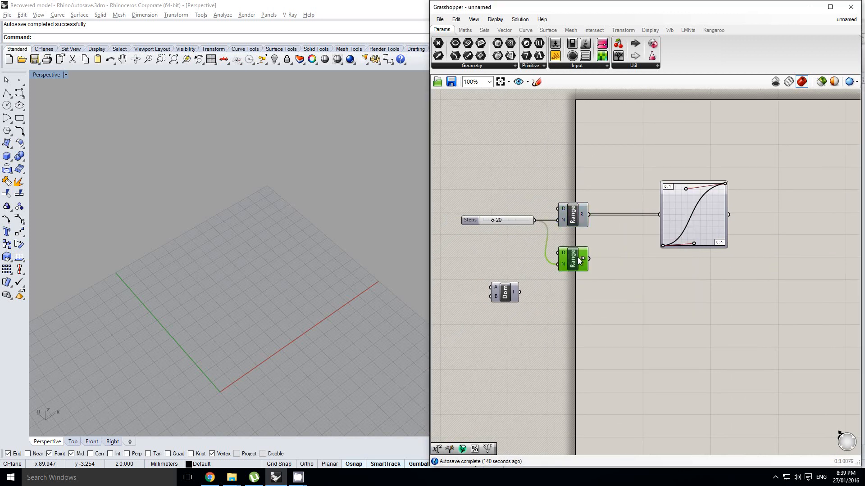
key("Delete")
left_click_drag(570, 222, 571, 278, "alt")
Remove the Construct Domain component beside the duplicated Range.
scroll(522, 295, "up", 1)
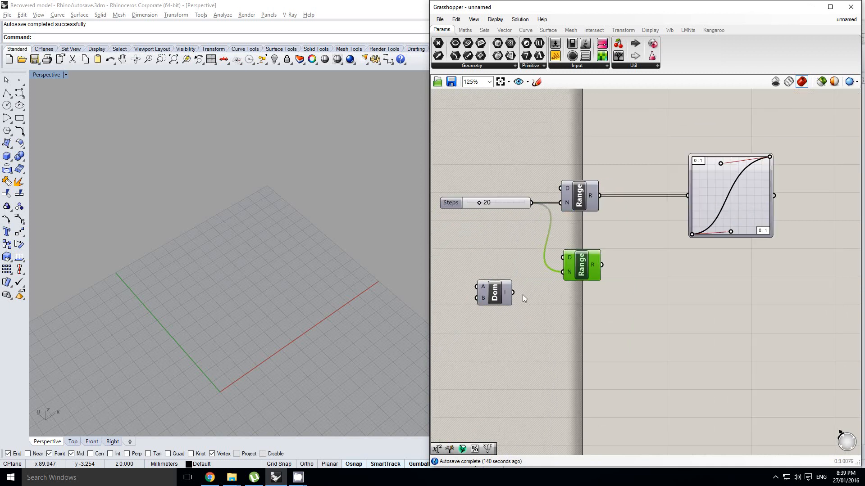
left_click_drag(508, 291, 508, 264)
right_click_drag(508, 264, 600, 262)
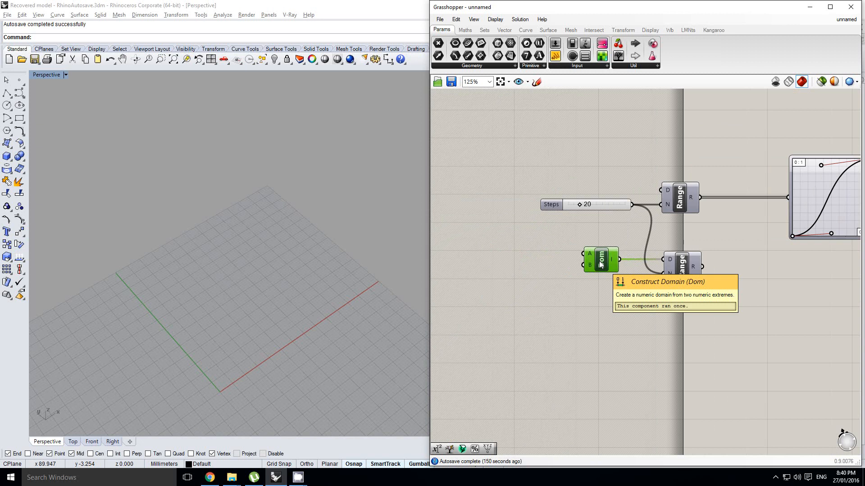
key("Delete")
Add a number slider below the Steps slider and set its maximum to 100.
left_click(553, 257)
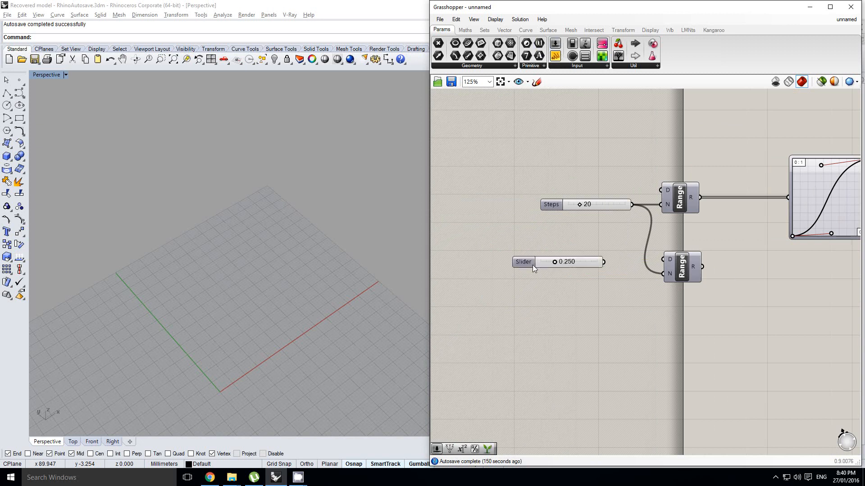
double_click(526, 262)
double_click(533, 288)
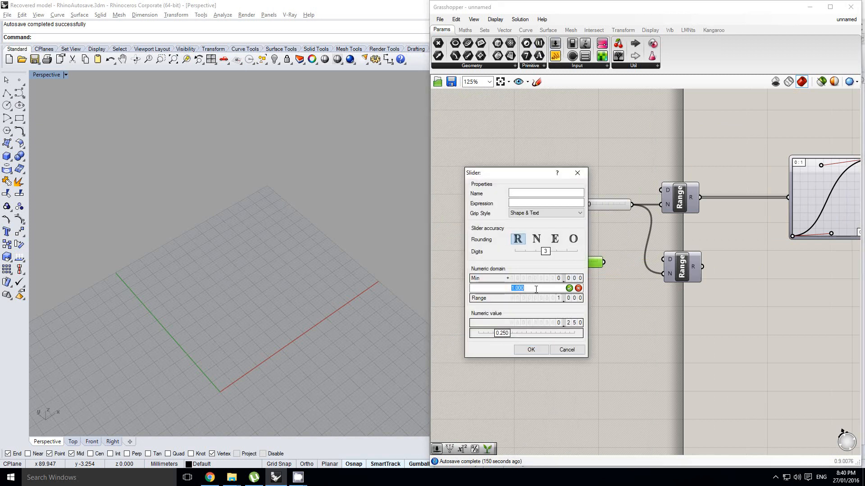
type("100")
left_click(534, 352)
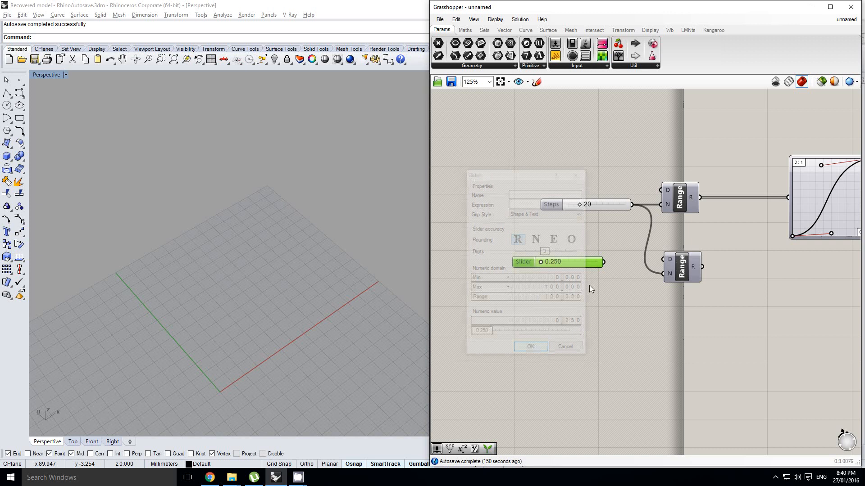
right_click(614, 269)
left_click(625, 274)
scroll(625, 274, "up", 1)
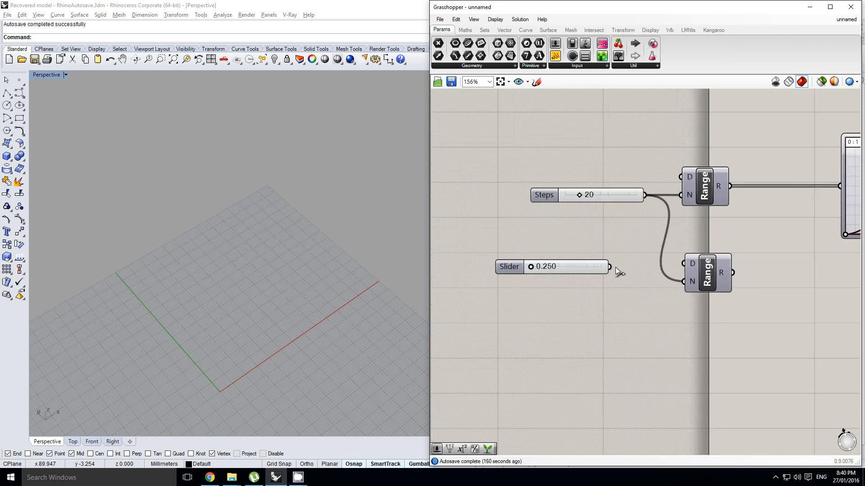
Connect the new slider to the lower Range's domain input and set it to 53.370.
left_click_drag(611, 267, 711, 273)
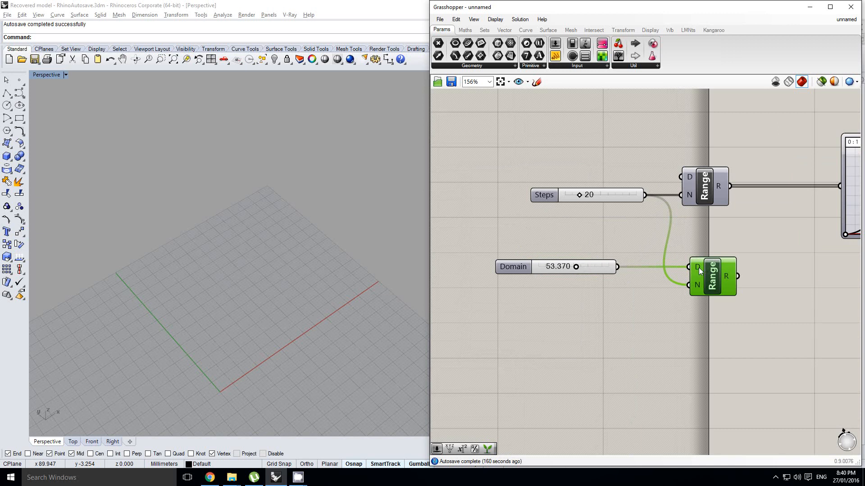
mouse_move(698, 267)
right_click_drag(764, 268, 681, 260)
left_click(681, 260)
Find Construct Point by searching for "xyz" and place it beyond the Graph Mapper.
right_click_drag(599, 243, 621, 235)
right_click_drag(720, 248, 632, 243)
scroll(632, 243, "down", 1)
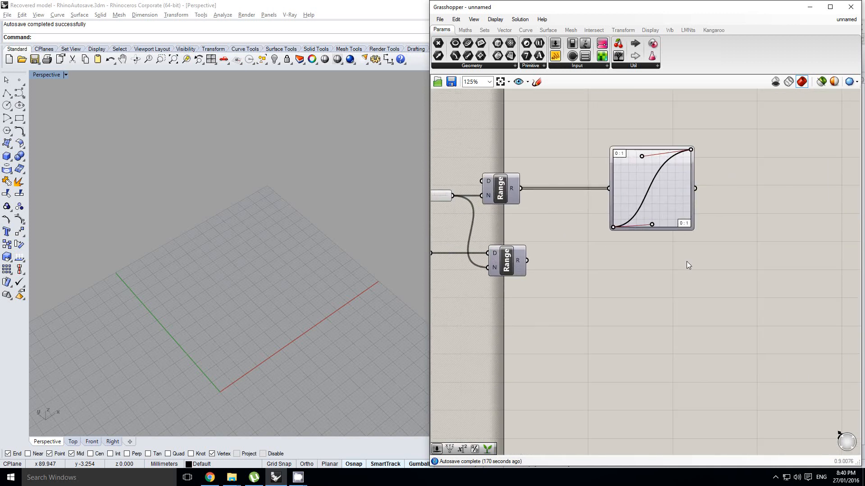
double_click(788, 242)
type("xyz")
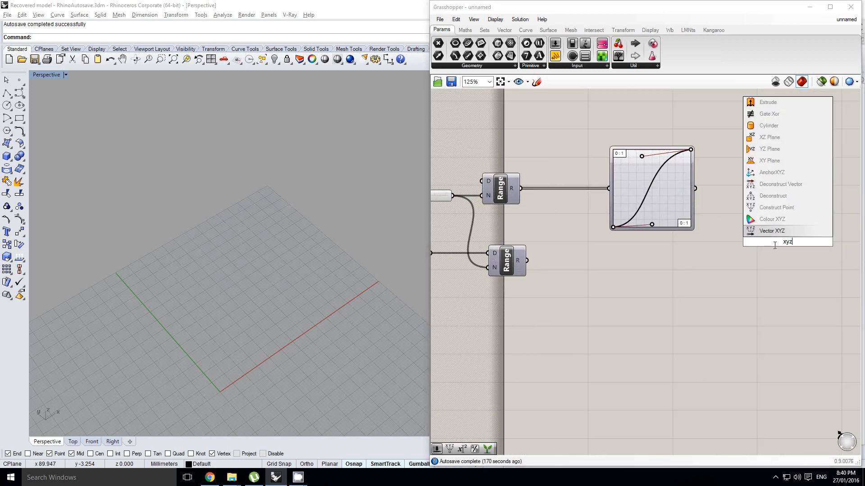
left_click(778, 213)
left_click_drag(781, 242, 781, 223)
right_click_drag(748, 201, 731, 205)
left_click(730, 205)
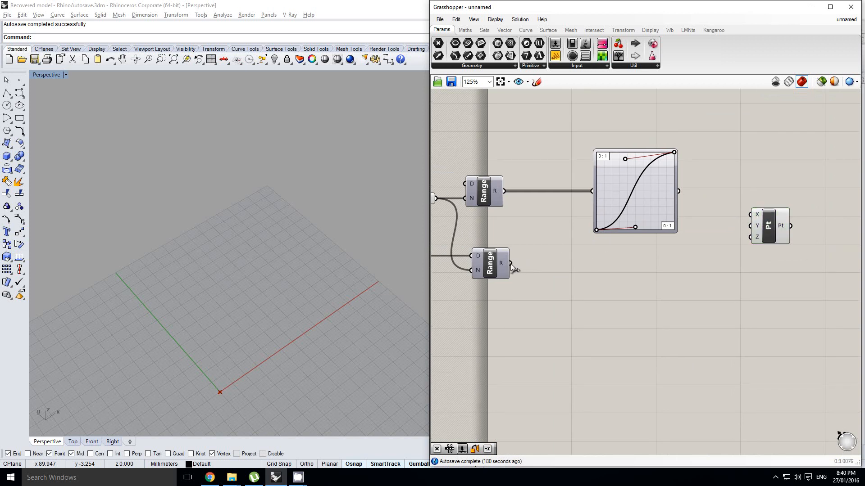
Connect the lower Range's output to Construct Point's X input and the Graph Mapper's output to its Y input.
left_click_drag(510, 263, 752, 219)
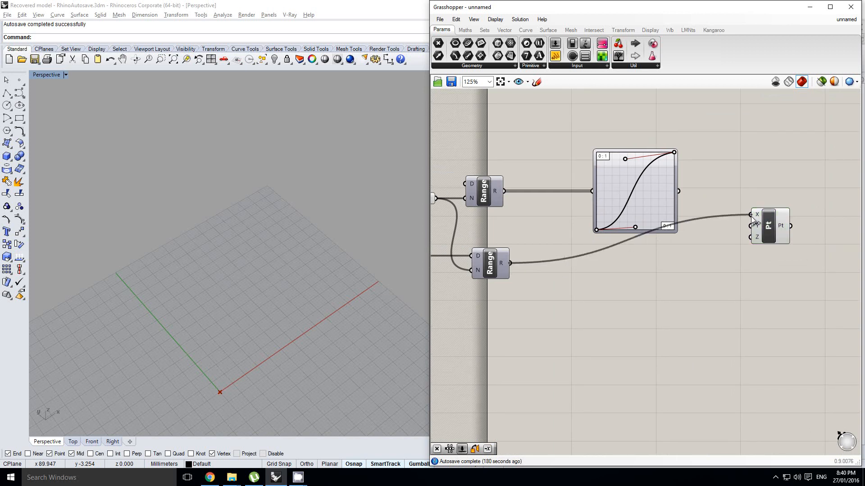
right_click_drag(682, 190, 669, 210)
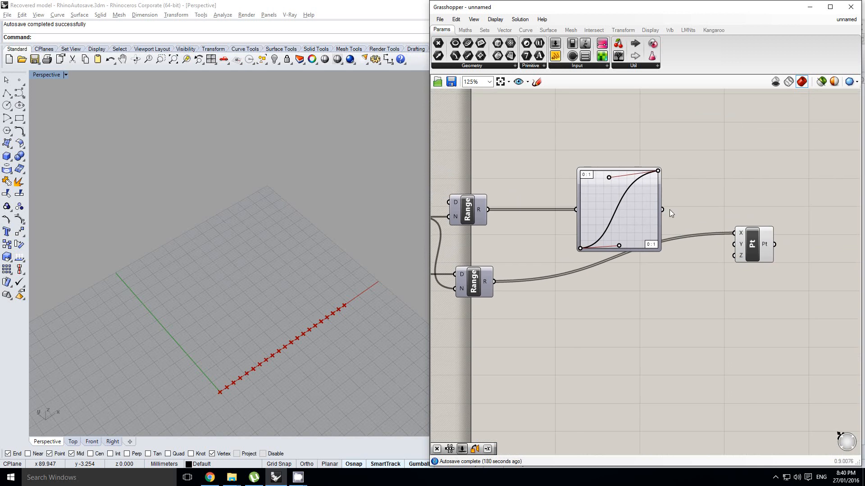
left_click_drag(732, 246, 732, 246)
Move the Construct Point component farther from the Graph Mapper to make room between them.
right_click_drag(325, 336, 301, 343)
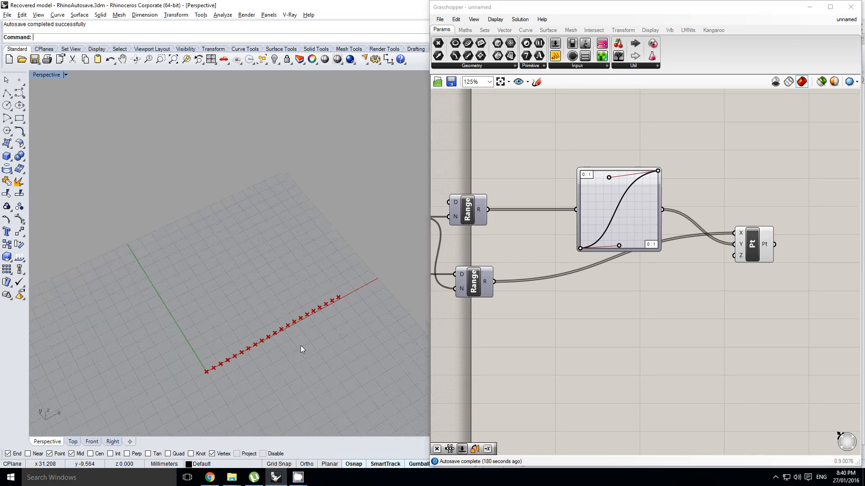
scroll(301, 339, "up", 2)
left_click_drag(751, 246, 809, 245)
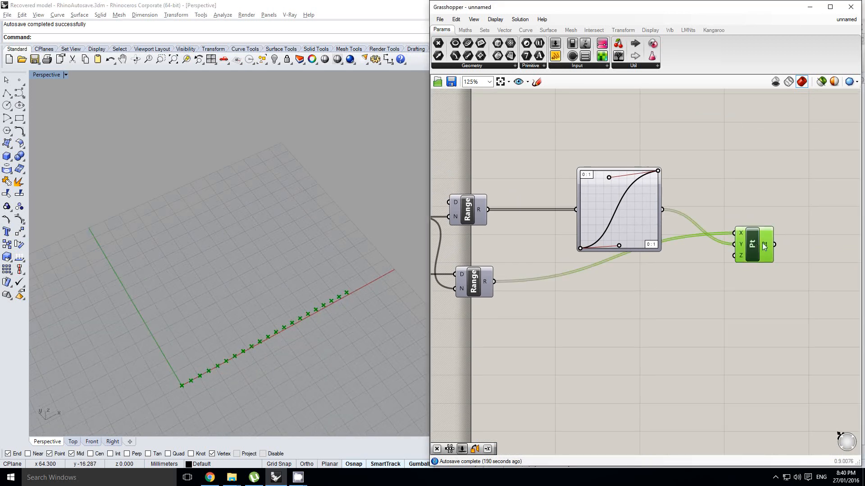
right_click_drag(686, 212, 686, 216)
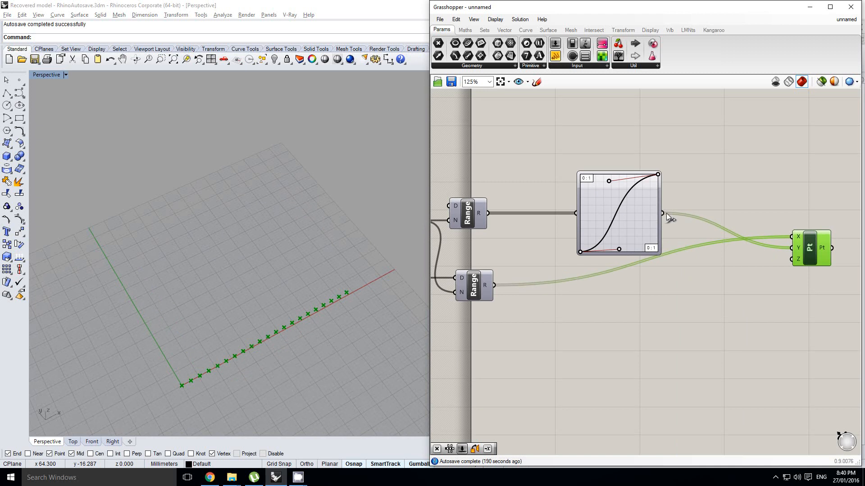
Place a Multiplication component between the Graph Mapper and Construct Point, with the Graph Mapper's output feeding its B input.
right_click_drag(315, 285, 288, 301)
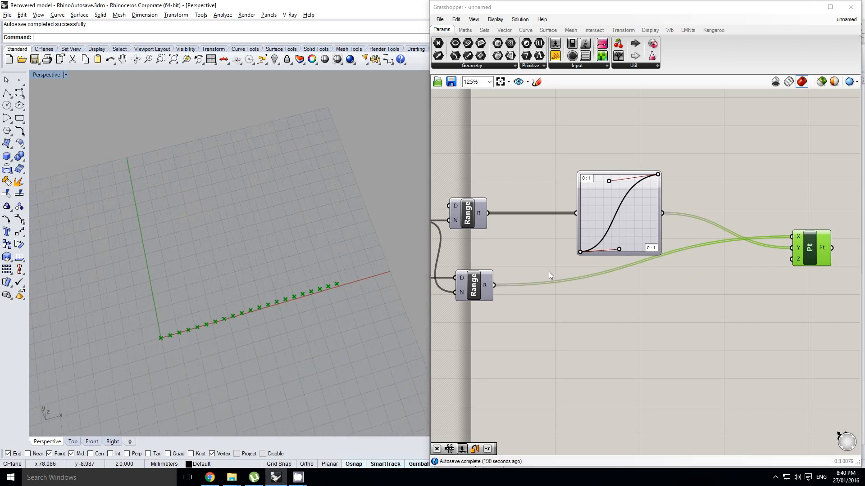
right_click_drag(676, 205, 657, 225)
left_click(683, 200)
left_click(466, 30)
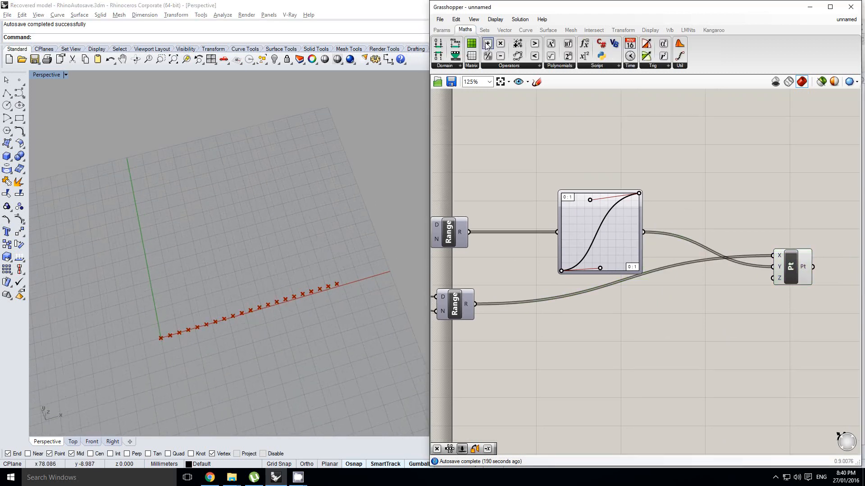
key("F1")
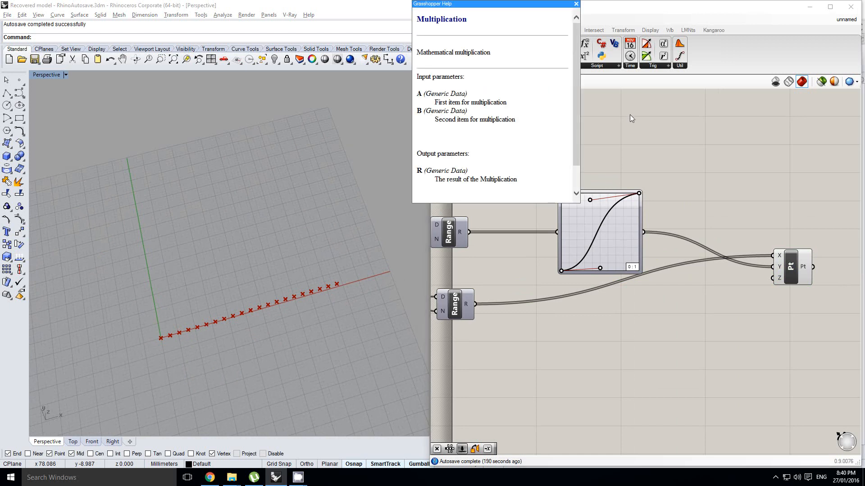
left_click(575, 4)
left_click_drag(500, 43, 706, 220)
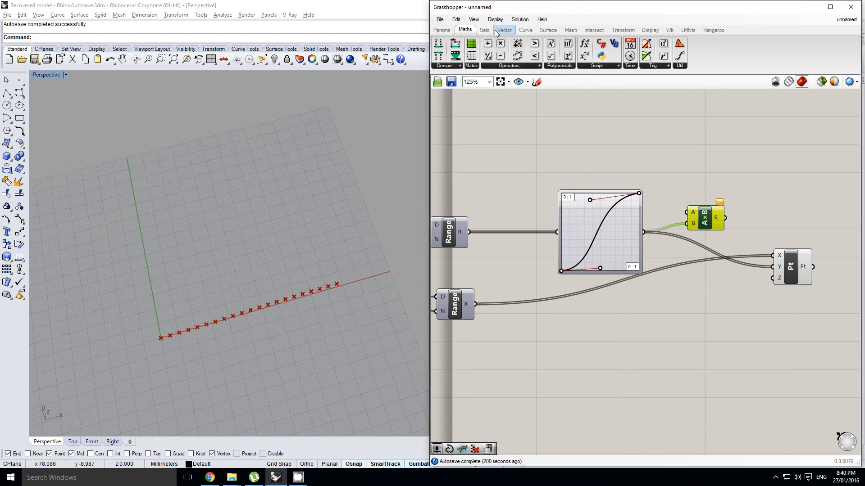
Add a number slider above the Graph Mapper and raise its maximum value.
left_click(443, 30)
left_click_drag(553, 44, 550, 154)
double_click(550, 155)
double_click(554, 181)
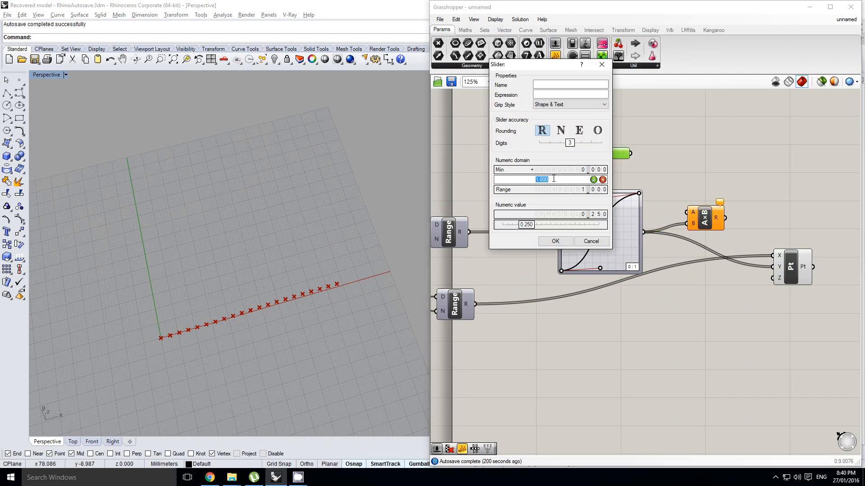
left_click(555, 241)
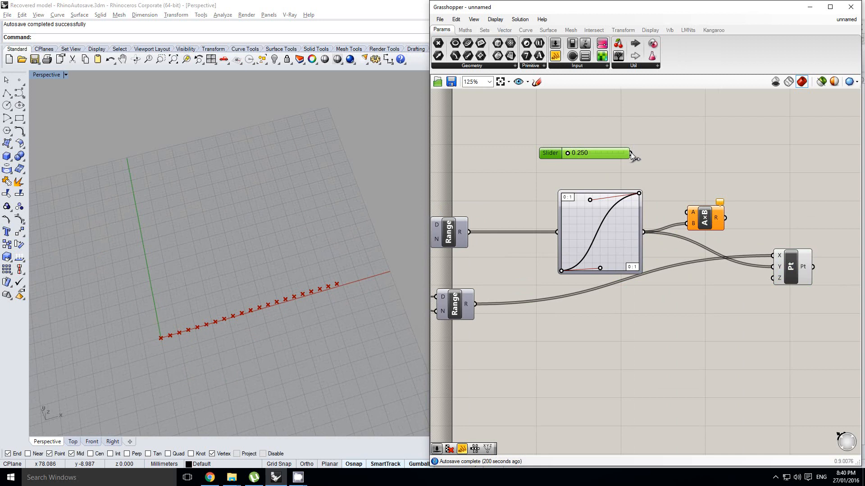
Connect the new slider to Multiplication's A input and route the product into Construct Point's Y input in place of the Graph Mapper.
left_click_drag(630, 152, 687, 212)
right_click_drag(731, 229, 682, 225)
left_click_drag(674, 211, 728, 267)
Set the multiplier slider A to 33.530 to scale up the points' Y values.
right_click_drag(653, 225, 668, 232)
scroll(537, 160, "up", 2)
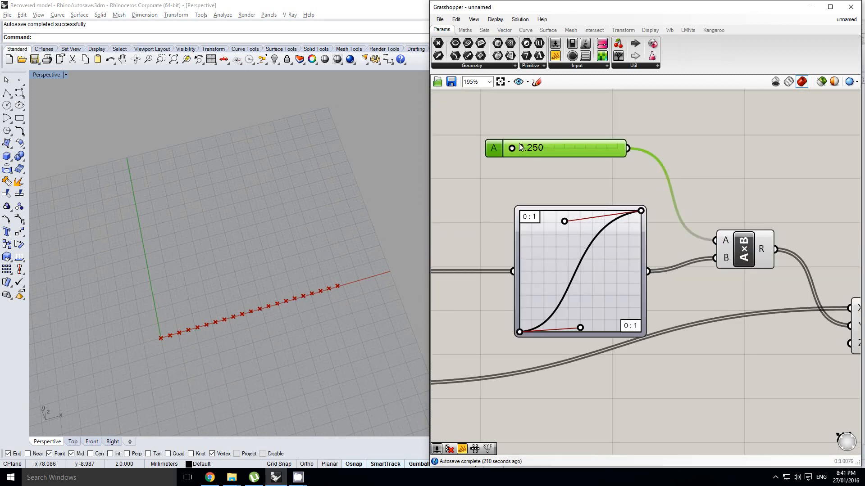
left_click_drag(507, 149, 547, 160)
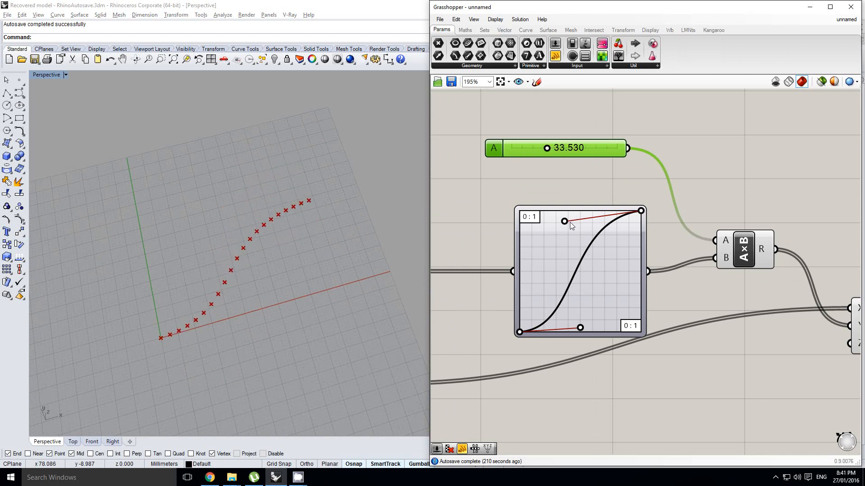
Reshape the Graph Mapper's Bezier curve by moving its upper handle until it sits well below the graph's top edge.
right_click_drag(564, 222, 598, 209)
left_click(598, 211)
left_click_drag(599, 213, 610, 232)
left_click_drag(675, 205, 666, 183)
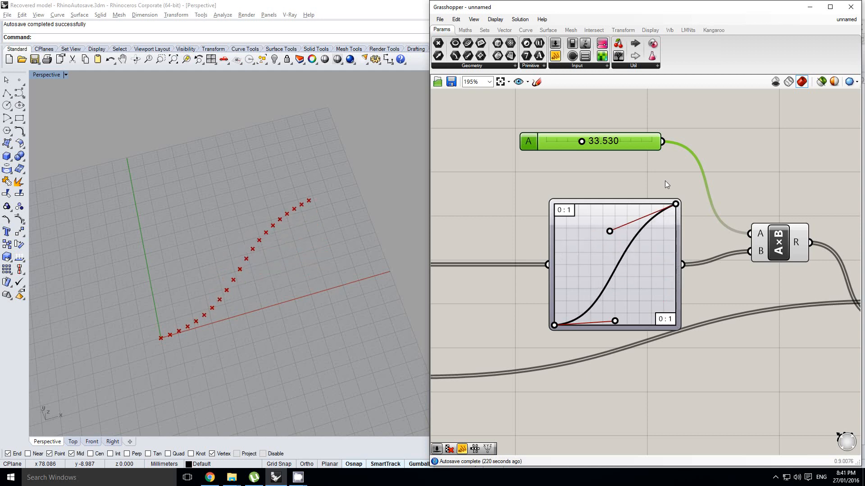
Switch the Graph Mapper to the Parabola graph type and move its side control point to make the curve steeper.
right_click(652, 251)
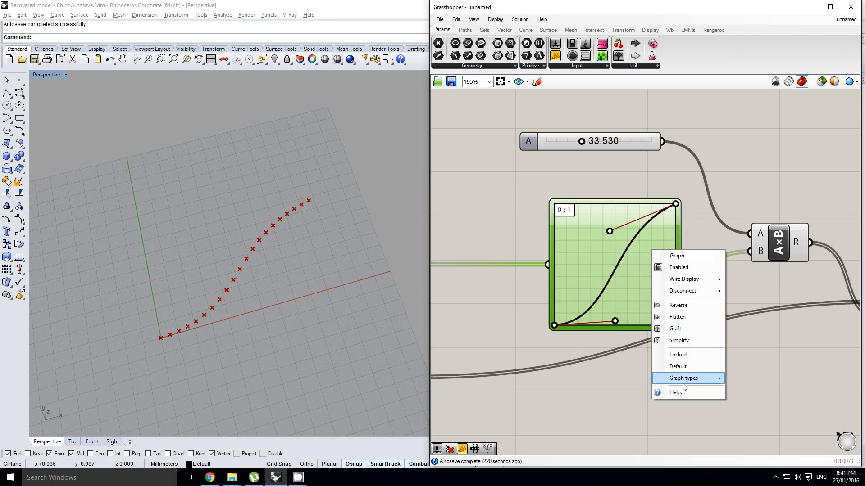
mouse_move(685, 382)
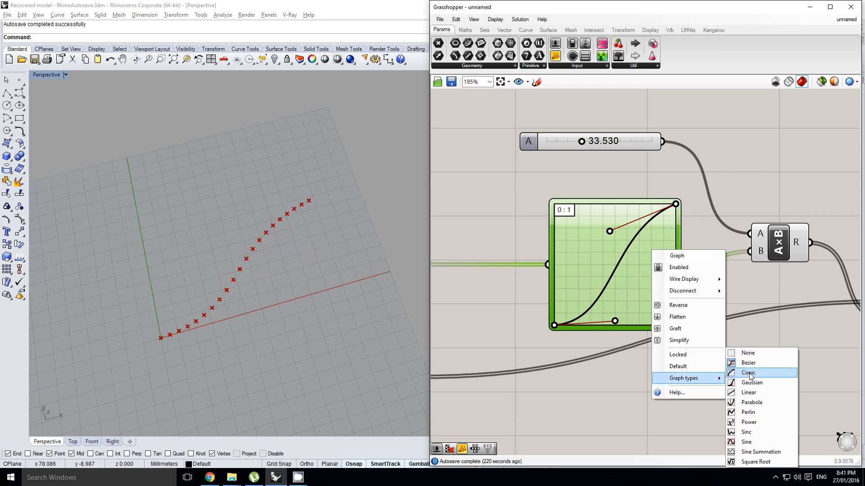
left_click(757, 406)
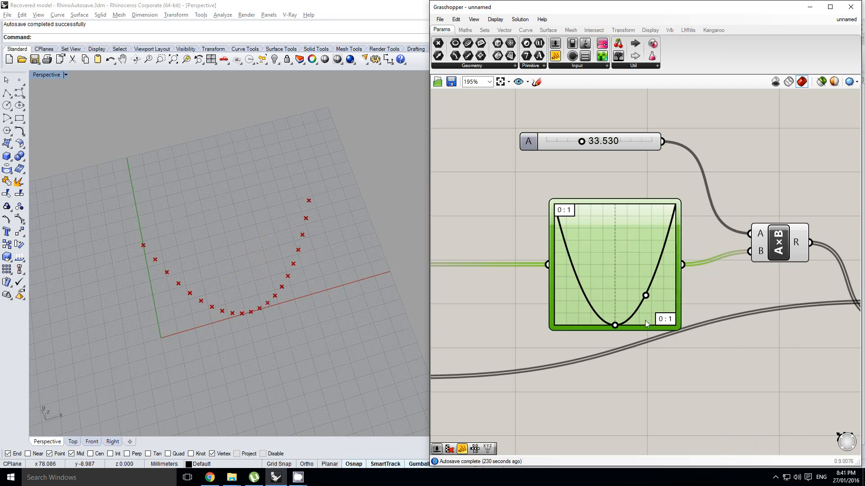
left_click_drag(646, 296, 623, 270)
Change the Graph Mapper's graph type to Sine.
right_click(623, 270)
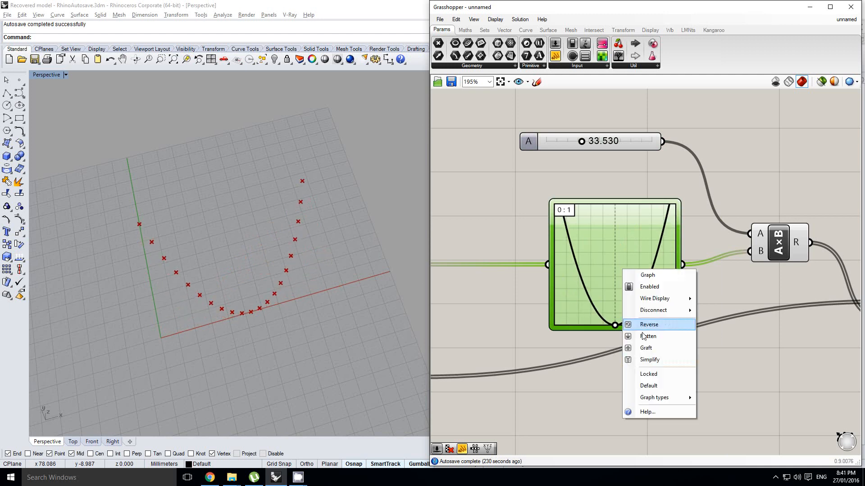
mouse_move(661, 398)
left_click(729, 444)
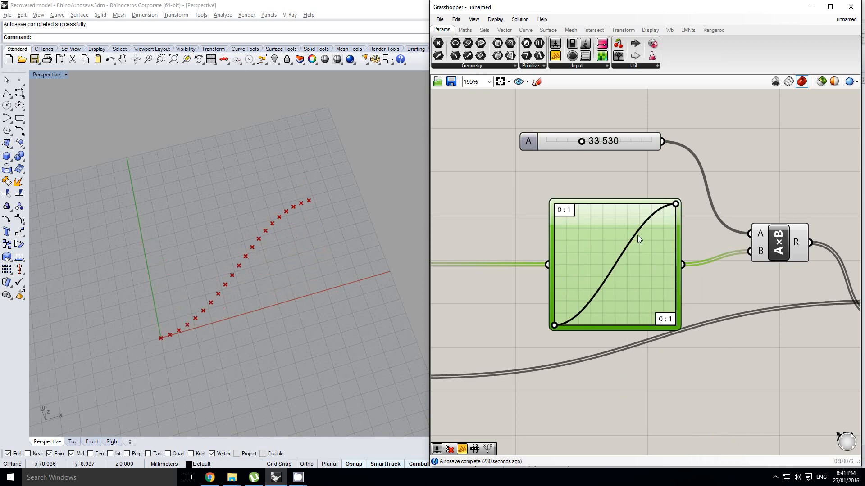
right_click_drag(656, 233, 623, 209)
left_click(603, 171)
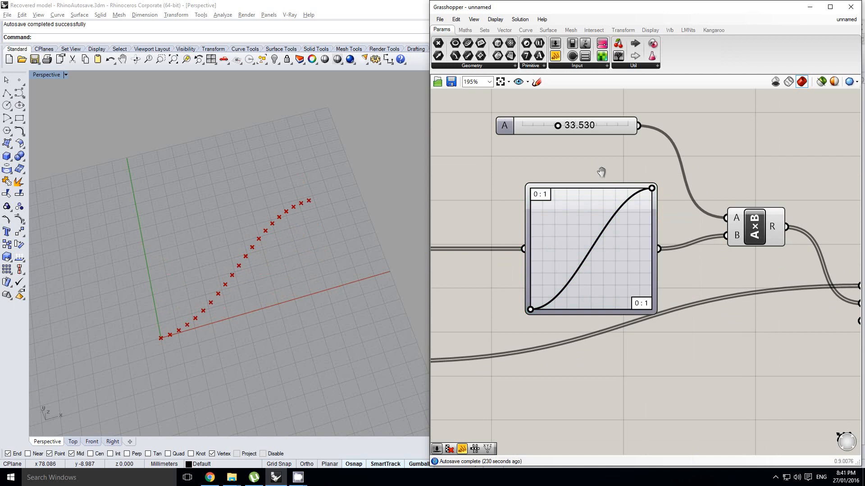
Try out the Sine graph's upper control point and return it to the graph's upper corner.
scroll(604, 171, "down", 2)
scroll(624, 174, "up", 1)
right_click_drag(625, 175, 702, 186)
scroll(626, 166, "down", 1)
scroll(684, 186, "up", 2)
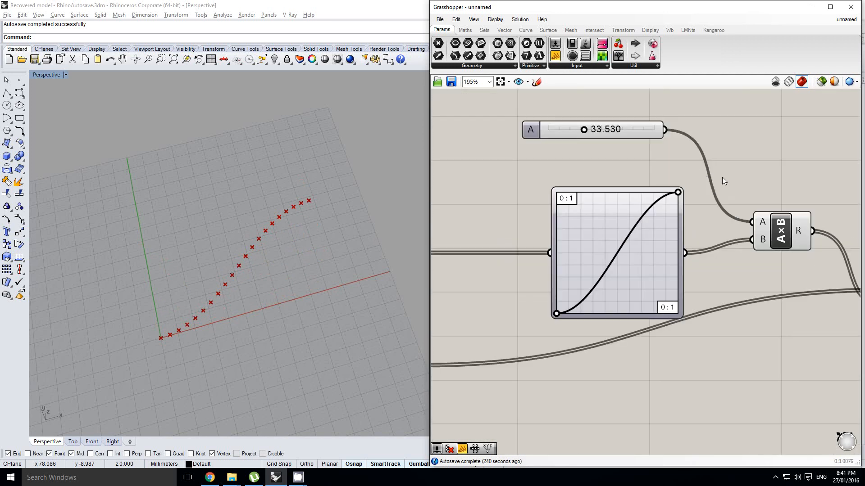
scroll(686, 189, "down", 1)
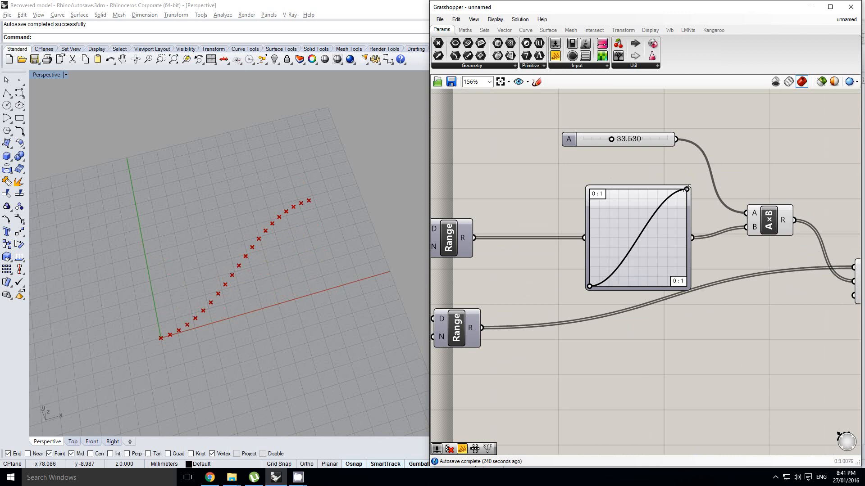
scroll(687, 189, "up", 1)
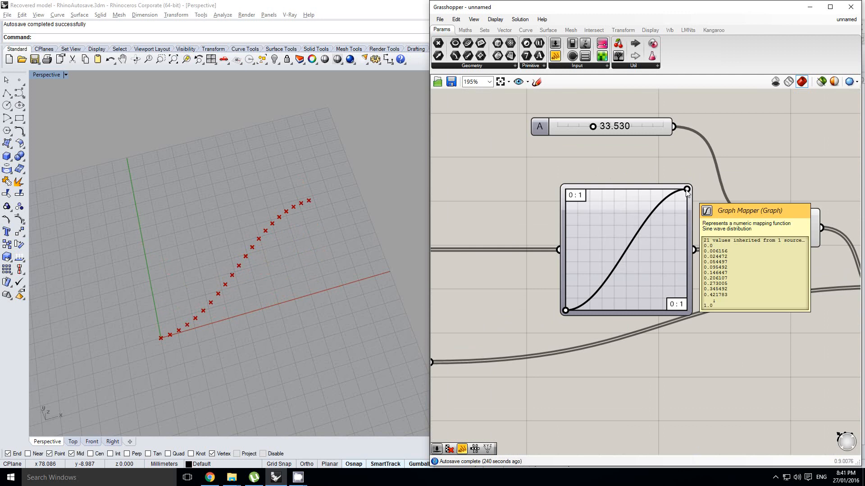
mouse_move(687, 191)
left_mouse_down()
mouse_move(630, 234)
mouse_move(583, 238)
mouse_move(624, 239)
mouse_move(581, 240)
mouse_move(624, 240)
mouse_move(587, 247)
mouse_move(614, 245)
mouse_move(576, 247)
mouse_move(622, 249)
mouse_move(681, 211)
mouse_move(687, 190)
left_mouse_up()
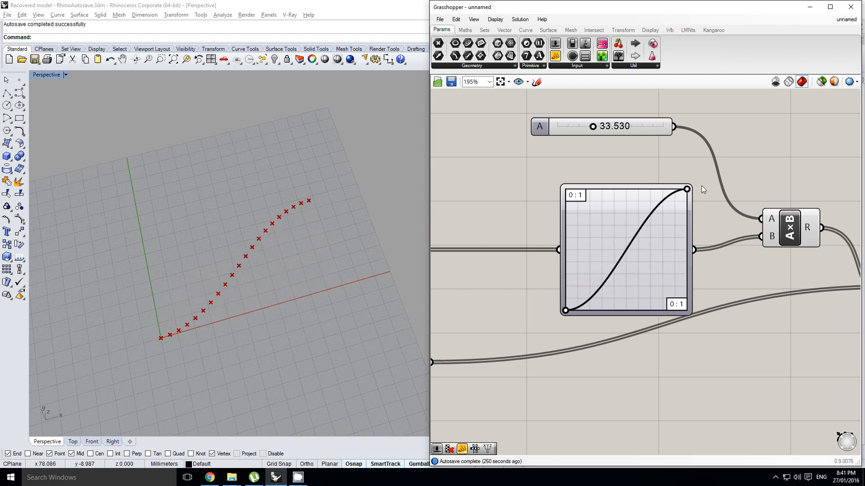
Connect the lower Range's output to Construct Point's Y input in place of the Multiplication result.
scroll(698, 185, "down", 2)
scroll(713, 211, "down", 2)
right_click_drag(728, 213, 707, 243)
scroll(709, 244, "up", 1)
left_click(697, 238)
scroll(723, 244, "down", 1)
scroll(676, 272, "up", 1)
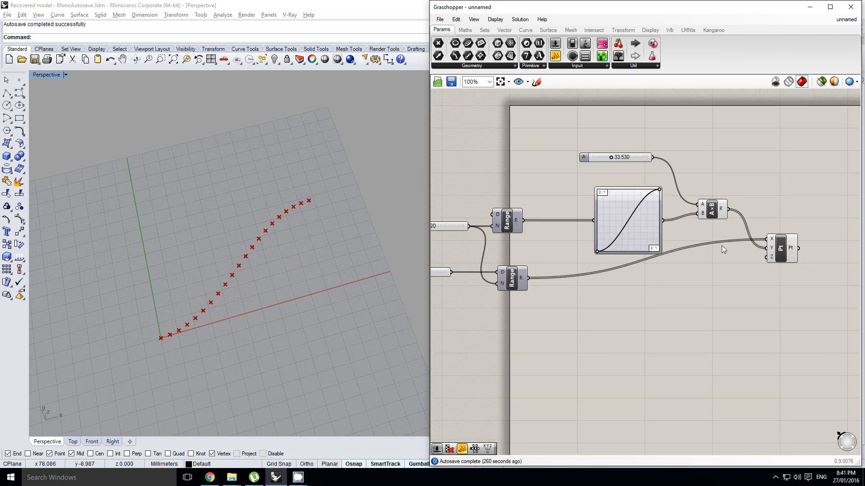
scroll(721, 245, "down", 1)
scroll(676, 270, "up", 1)
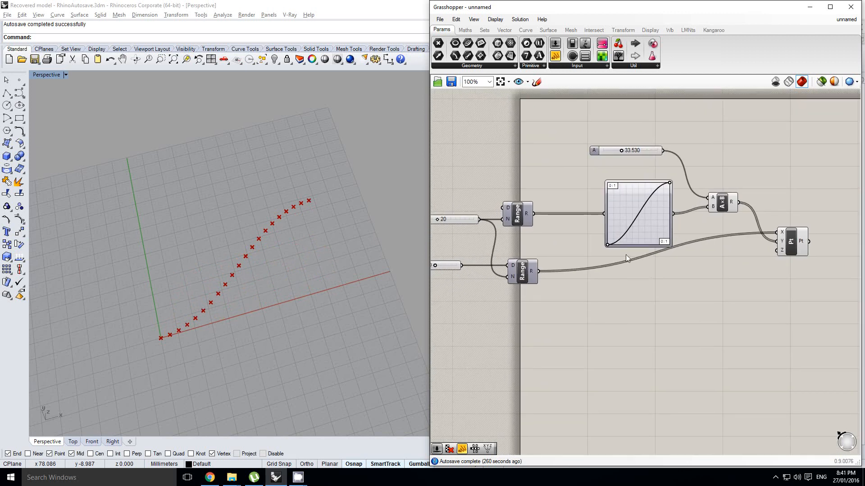
left_click_drag(536, 272, 780, 242)
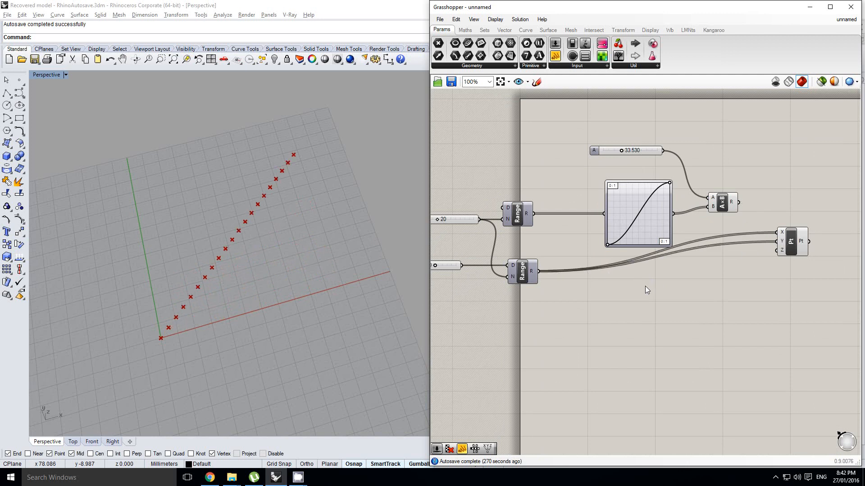
Graft Construct Point's X input and connect the Multiplication result to its Z input.
scroll(694, 236, "up", 1)
right_click(725, 237)
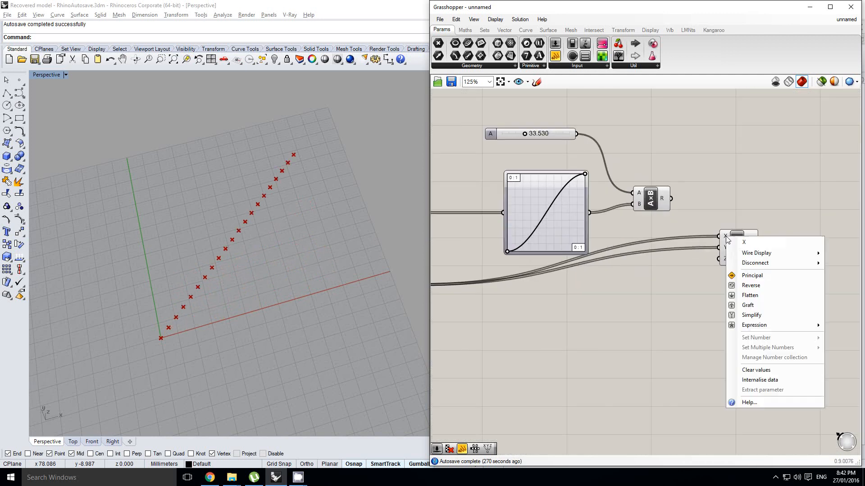
left_click(747, 306)
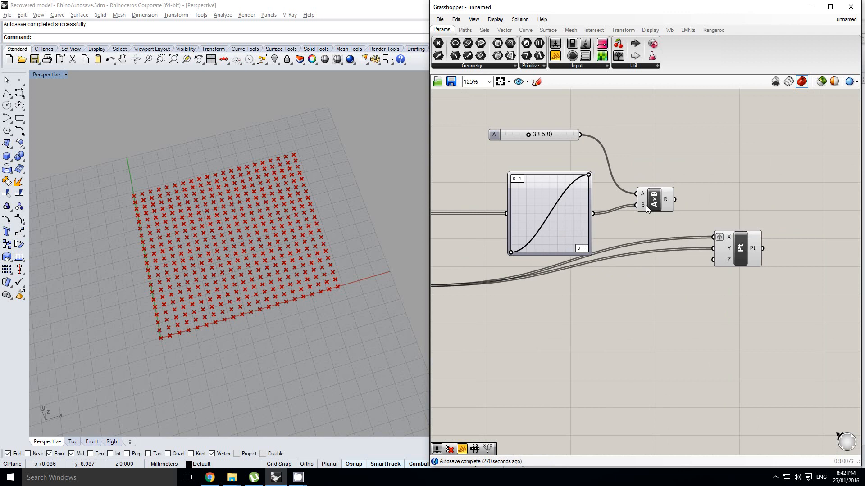
left_click_drag(674, 199, 713, 260)
right_click_drag(270, 316, 295, 283)
right_click_drag(594, 224, 627, 236)
Nudge the Graph Mapper's upper control point to test how it reshapes the 3D point grid.
scroll(611, 193, "up", 1)
left_click(617, 197)
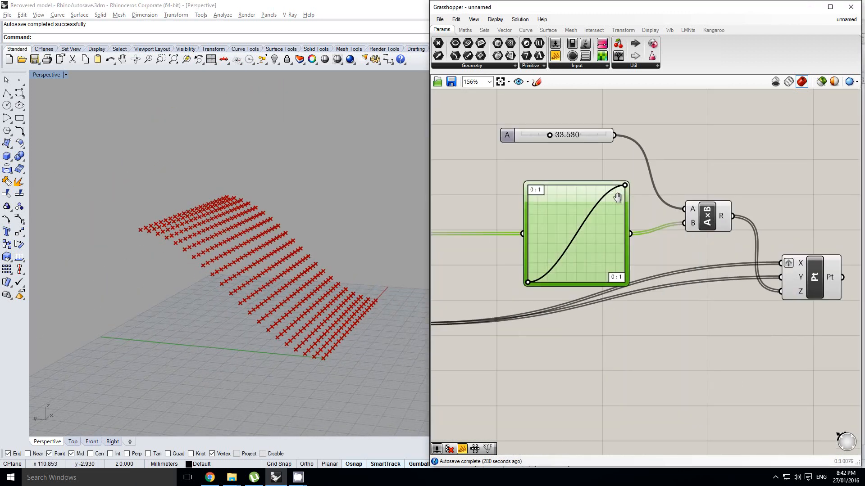
mouse_move(624, 185)
left_mouse_down()
mouse_move(615, 224)
mouse_move(624, 185)
left_mouse_up()
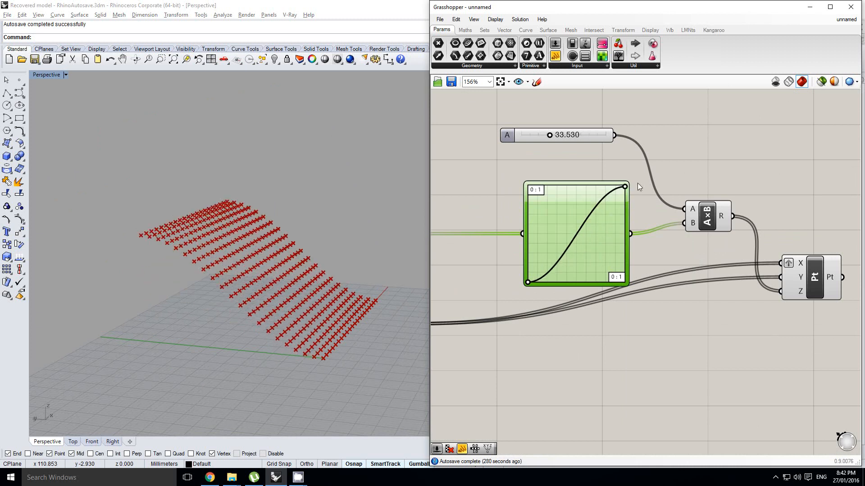
right_click_drag(647, 260, 590, 260)
left_click(599, 257)
scroll(599, 255, "down", 4)
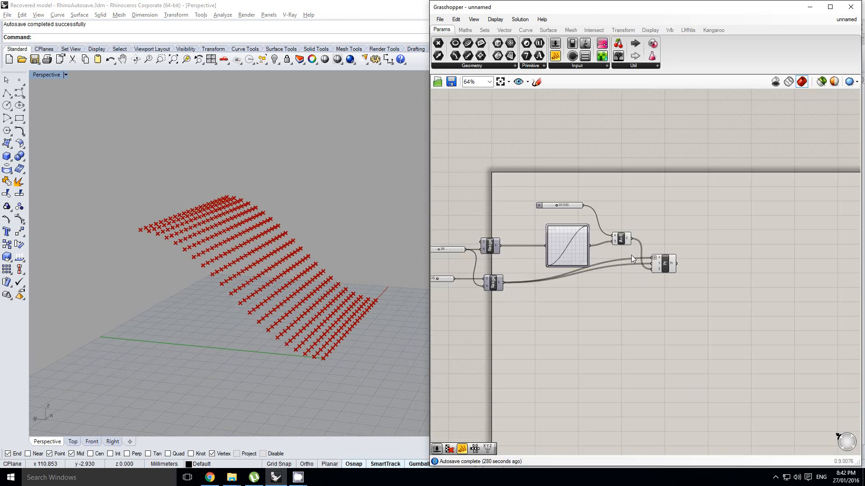
Add a Surface From Points component beside Construct Point's output.
right_click_drag(718, 262, 664, 264)
scroll(665, 264, "up", 1)
double_click(665, 264)
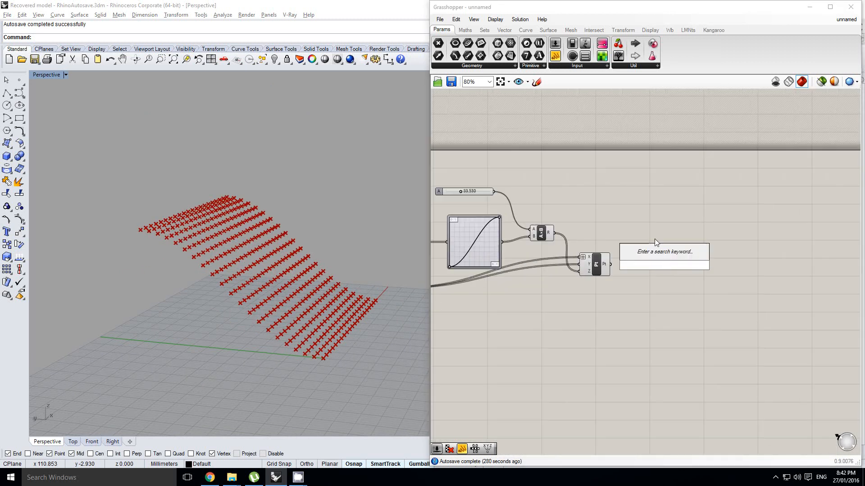
type("surfa")
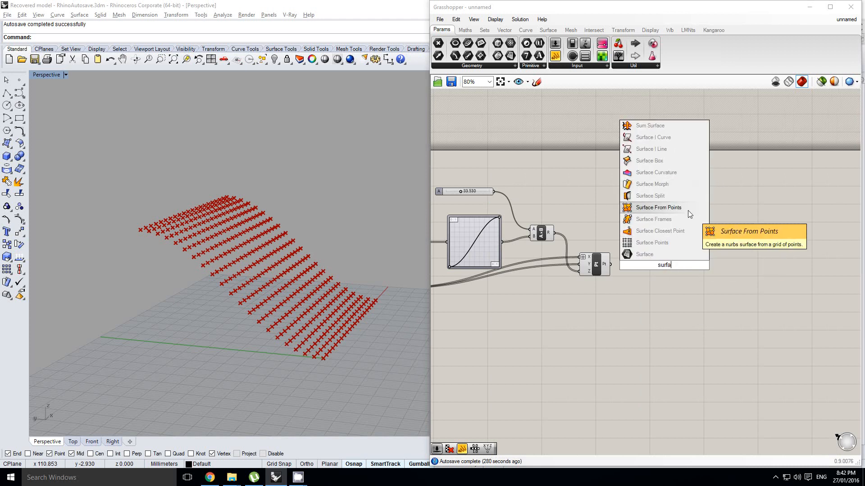
left_click(657, 207)
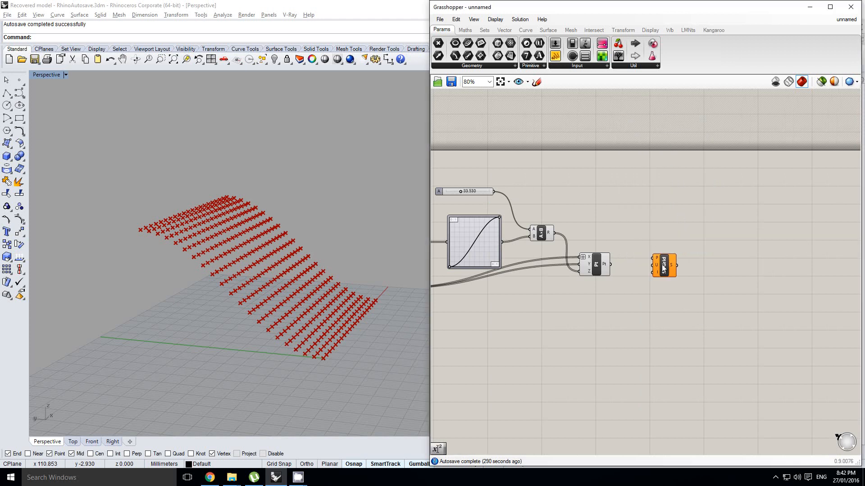
Connect Construct Point's output to Surface From Points' P input and flatten that input.
scroll(633, 271, "up", 1)
left_click_drag(604, 264, 690, 251)
scroll(654, 261, "up", 1)
right_click(690, 250)
left_click(716, 325)
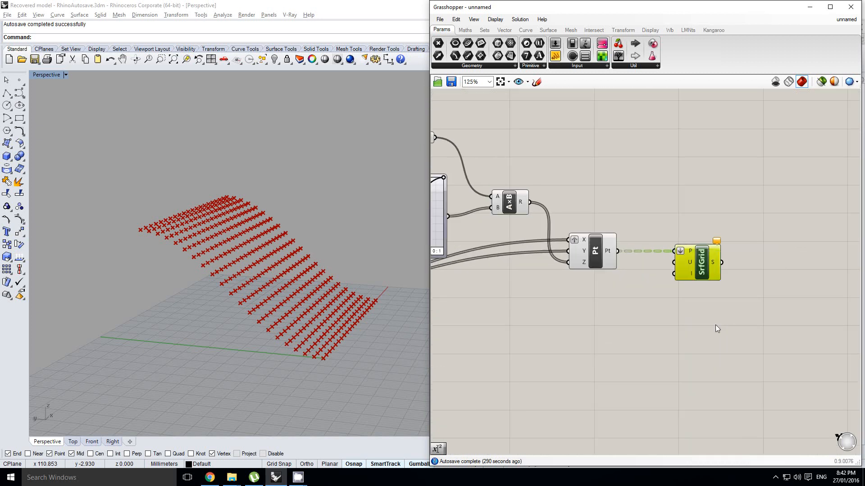
Place an Expression component below the Graph Mapper, beside the lower Range.
scroll(682, 280, "down", 3)
right_click_drag(591, 268, 638, 263)
scroll(637, 263, "up", 1)
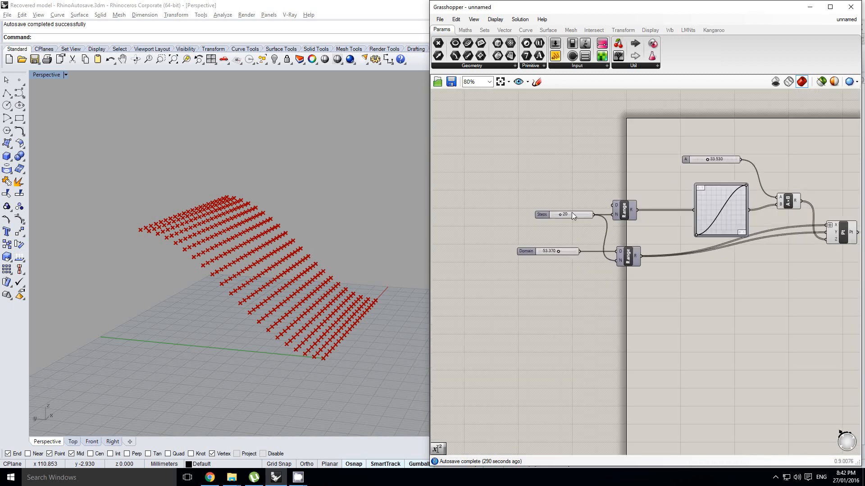
right_click_drag(580, 202, 558, 218)
scroll(557, 205, "up", 1)
left_click(465, 29)
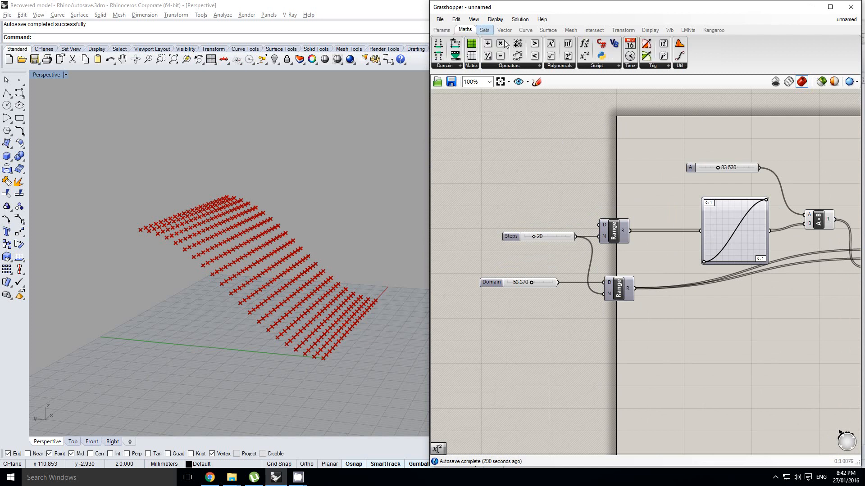
left_click_drag(584, 55, 703, 306)
Set the Expression component's formula to u+1.
double_click(702, 296)
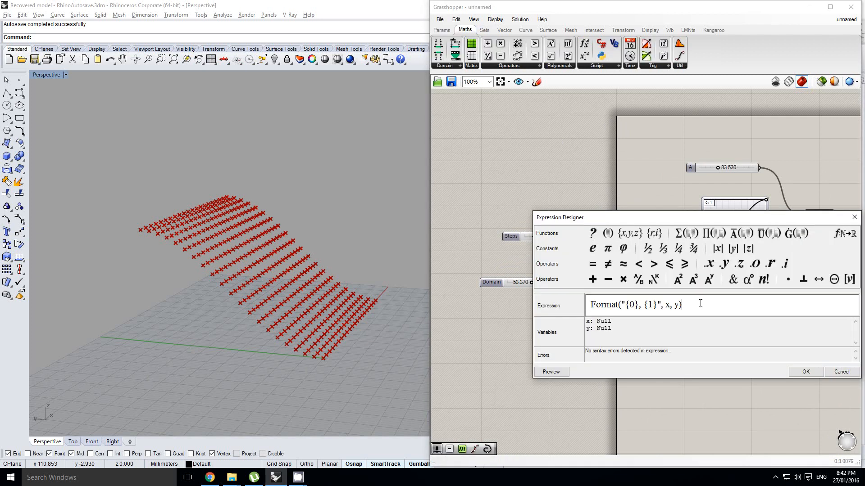
type("u")
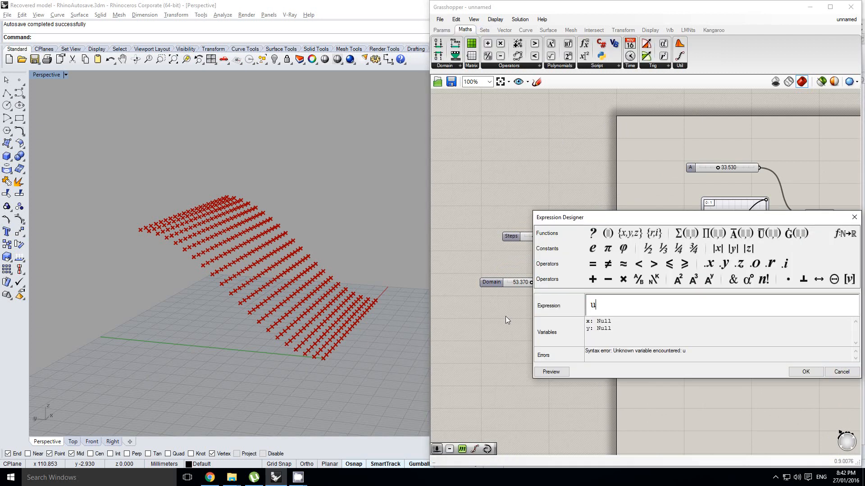
type("+1")
left_click(806, 372)
Rename the Expression component's x input to u.
scroll(659, 301, "up", 3)
right_click(609, 294)
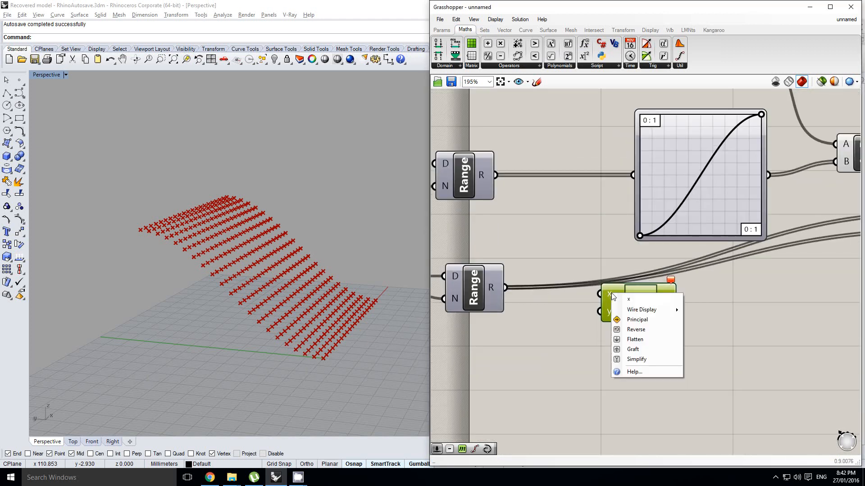
left_click_drag(640, 300, 612, 302)
type("u")
right_click_drag(515, 241, 576, 242)
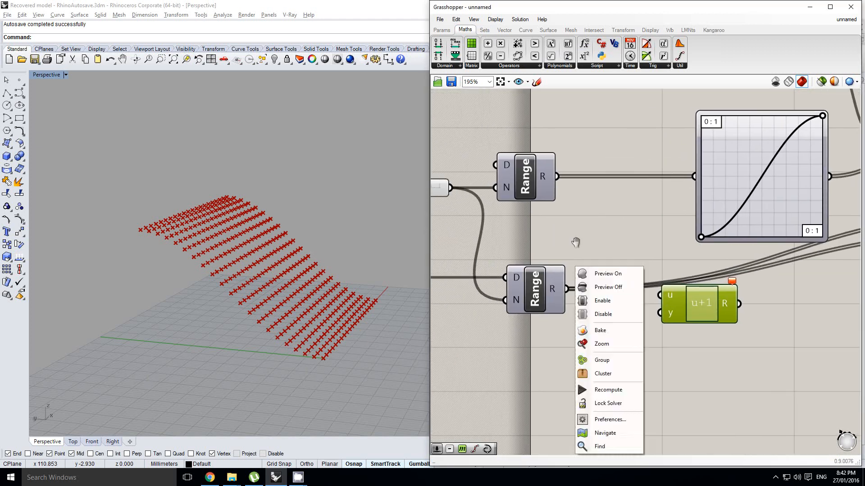
Wire the Steps slider through the u+1 Expression into Surface From Points' U input and remove the Expression's unused y input.
scroll(541, 230, "down", 1)
left_click_drag(470, 197, 798, 280)
scroll(644, 296, "up", 7)
left_click(666, 300)
scroll(686, 300, "down", 7)
scroll(688, 299, "down", 4)
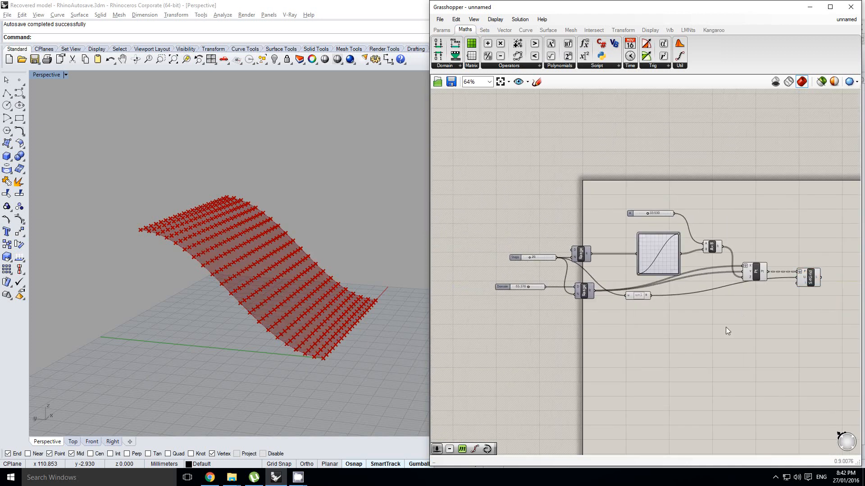
Turn off Construct Point's preview so that only the surface shows in the viewport.
right_click_drag(726, 327, 714, 328)
scroll(640, 306, "up", 2)
left_click_drag(625, 296, 725, 300)
right_click_drag(762, 287, 707, 285)
left_click(747, 253)
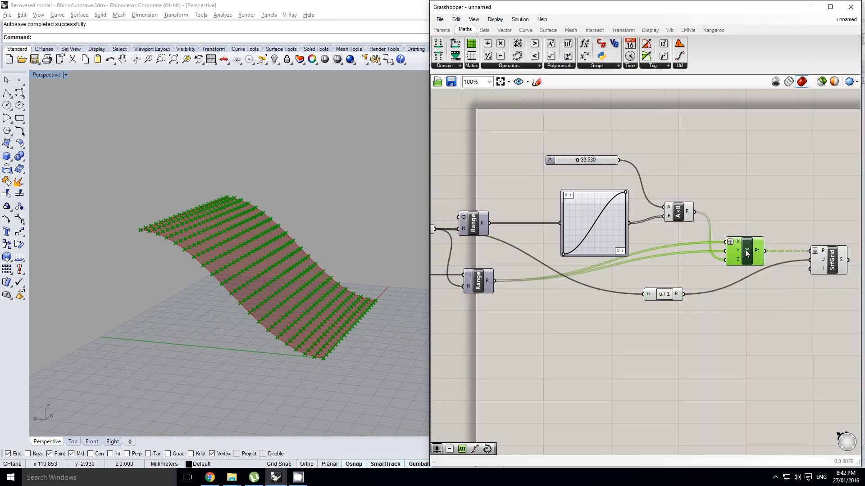
middle_click(748, 251)
left_click(778, 223)
right_click_drag(259, 271, 246, 276)
Move the u+1 Expression component directly beneath Construct Point.
right_click_drag(731, 277, 637, 278)
left_click_drag(581, 296, 628, 291)
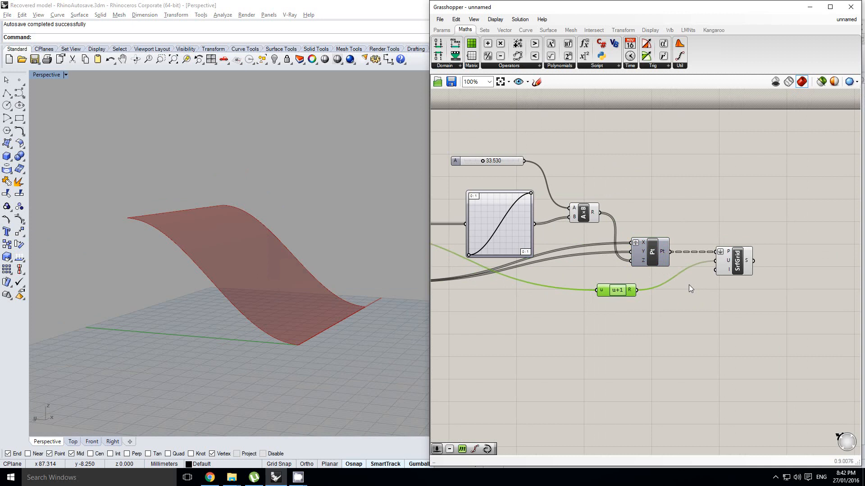
right_click_drag(546, 276, 671, 277)
left_click(701, 256)
scroll(701, 263, "down", 3)
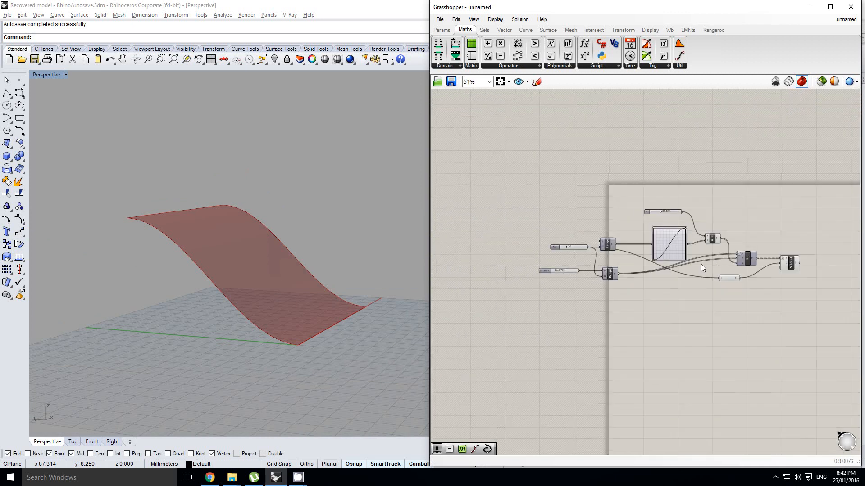
scroll(702, 267, "up", 2)
left_click_drag(732, 284, 757, 284)
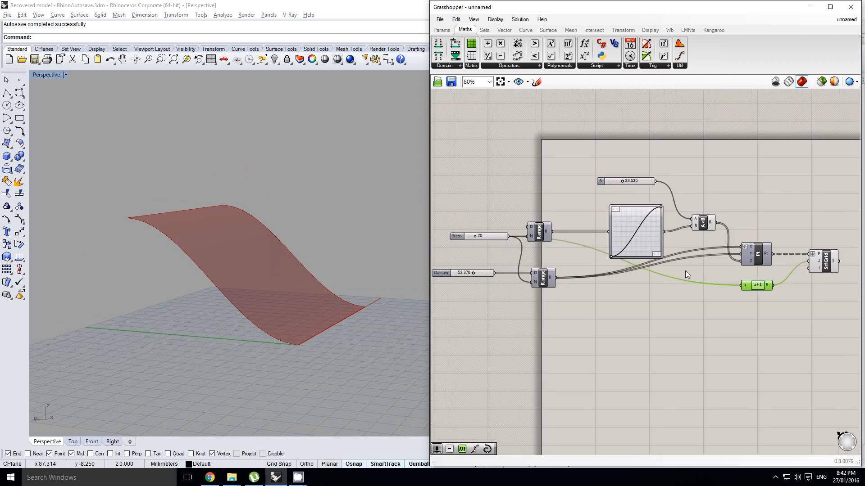
Examine how the Graph Mapper feeds the multiplication and Construct Point, alongside the surface in the Perspective viewport.
scroll(684, 271, "up", 2)
left_click(664, 207)
right_click_drag(689, 237, 684, 236)
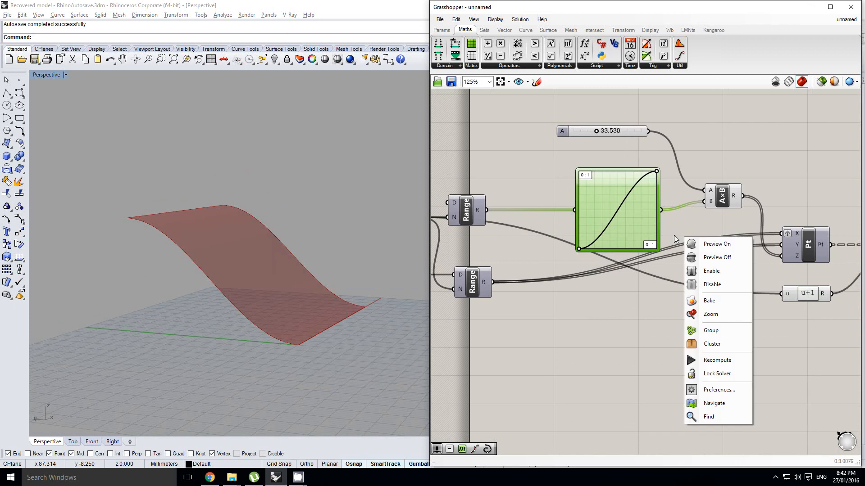
left_click(623, 218)
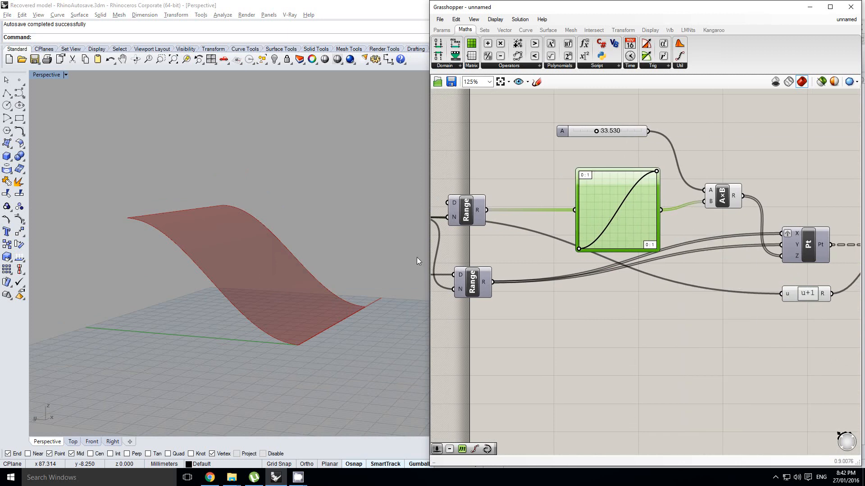
right_click_drag(417, 261, 284, 295)
right_click_drag(610, 272, 593, 272)
left_click(587, 272)
scroll(586, 271, "down", 1)
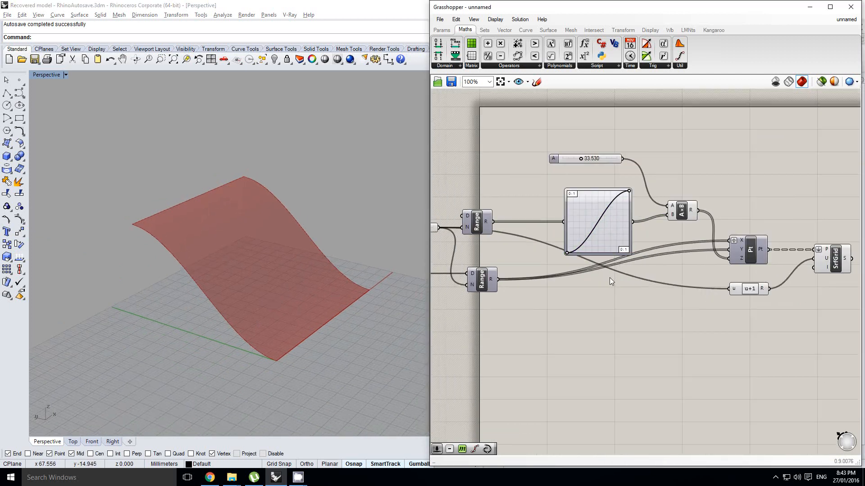
scroll(747, 287, "up", 1)
left_click_drag(748, 289, 753, 293)
left_click(571, 228)
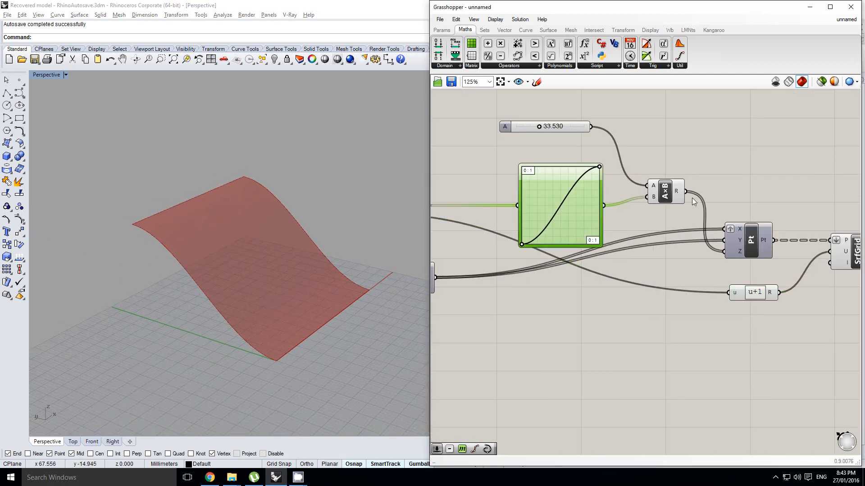
left_click_drag(566, 214, 554, 214)
right_click_drag(669, 247, 703, 239)
left_click(590, 270)
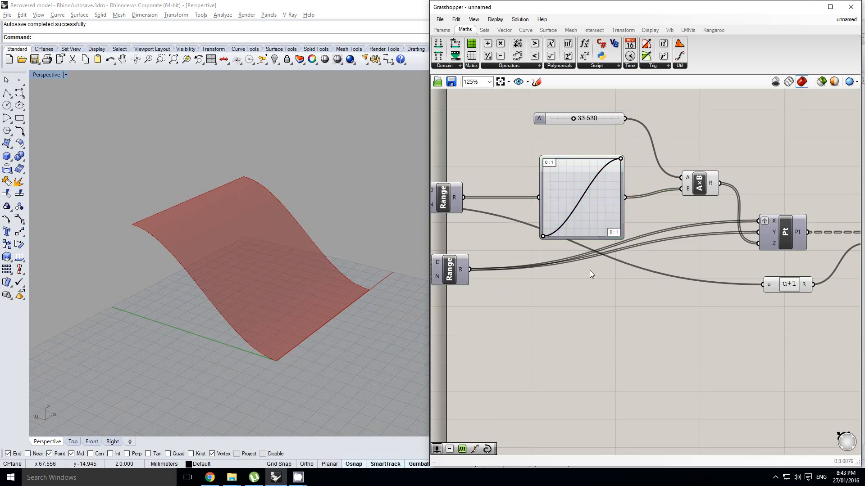
Add a Cross Reference component beneath the Graph Mapper, between the lower Range and Construct Point.
double_click(578, 275)
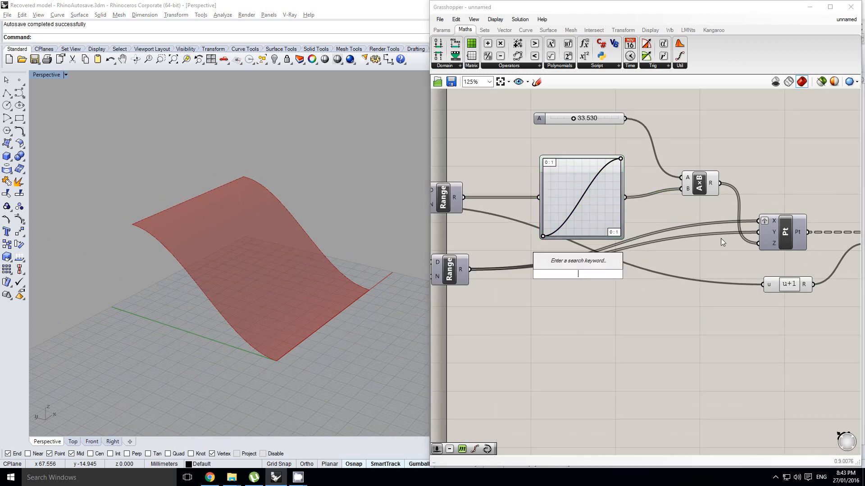
double_click(631, 275)
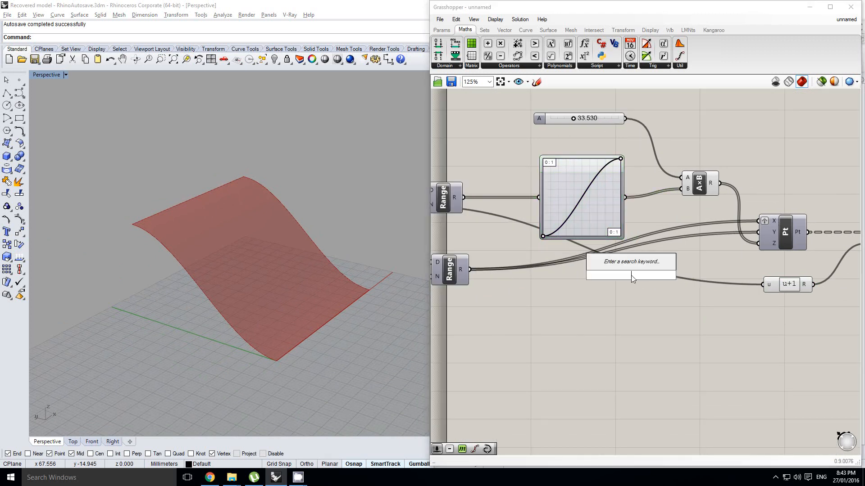
type("cross")
key("Return")
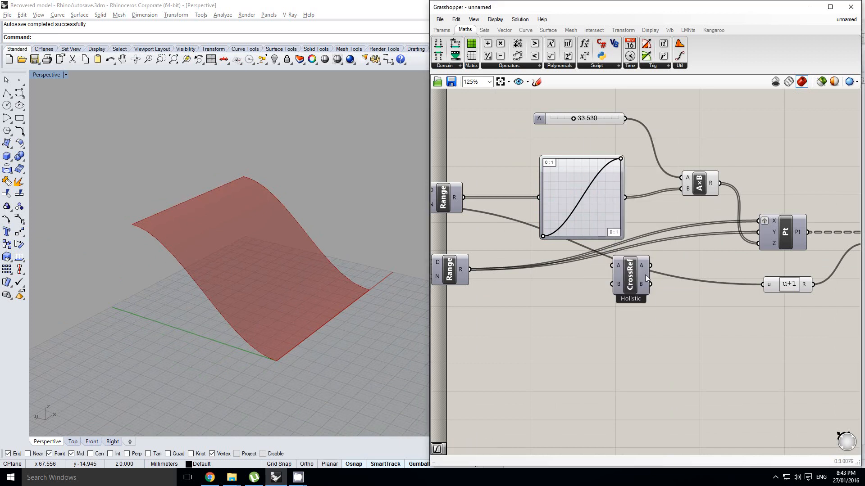
Wire the lower Range into both Cross Reference inputs and replace Construct Point's X and Y sources with outputs A and B.
left_click_drag(469, 270, 611, 265)
left_click_drag(471, 270, 755, 221)
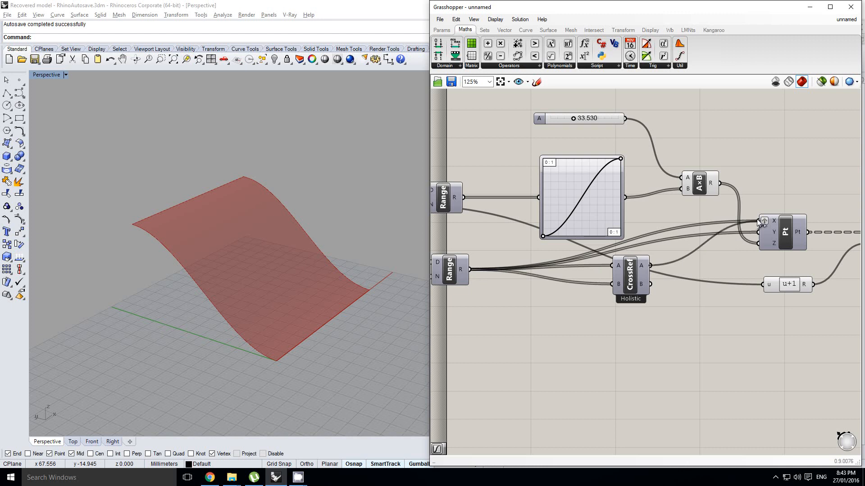
left_click_drag(729, 247, 742, 229)
Lock the solver, remove the graft from Construct Point's X input, and unlock the solver.
middle_click(727, 223)
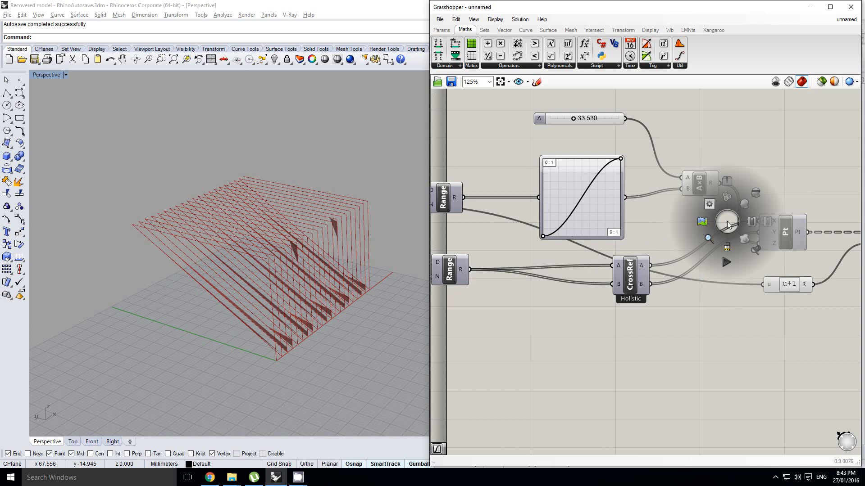
left_click(725, 246)
right_click_drag(761, 226, 743, 233)
scroll(752, 225, "up", 1)
left_click(756, 228)
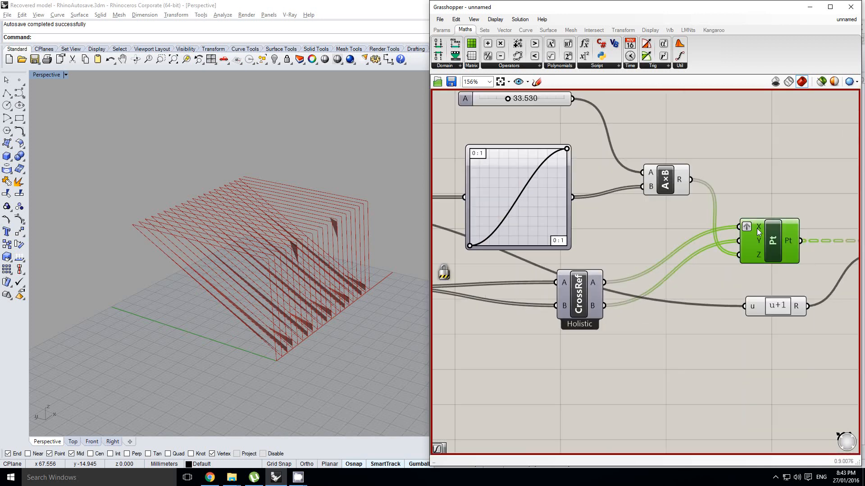
right_click(757, 229)
left_click(773, 300)
middle_click(670, 246)
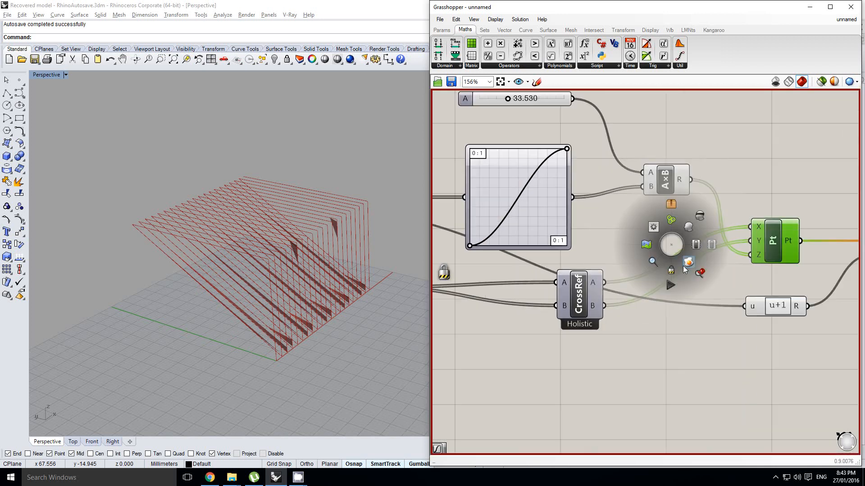
left_click(671, 267)
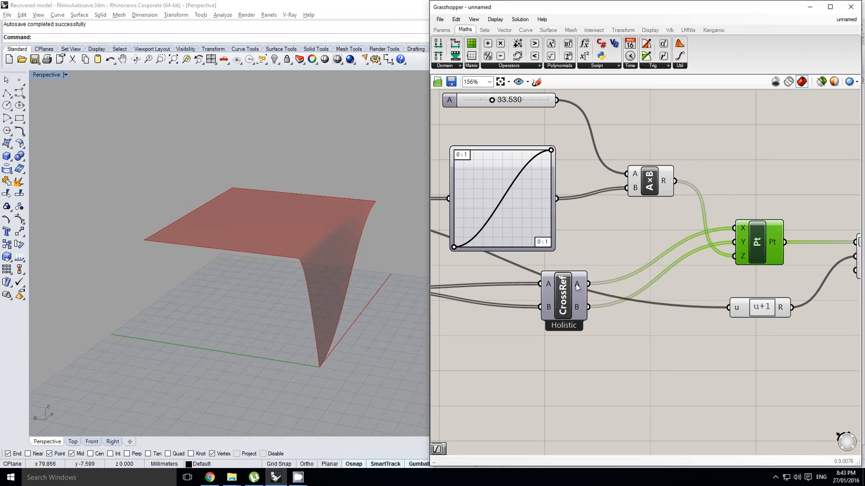
Duplicate the Cross Reference component beneath the A×B multiplication and wire the Graph Mapper's output into both inputs of the copy.
left_click_drag(570, 294, 593, 233)
left_click_drag(557, 199, 597, 256)
right_click_drag(643, 246, 585, 235)
left_click(615, 235)
left_click(621, 219)
scroll(653, 239, "up", 2)
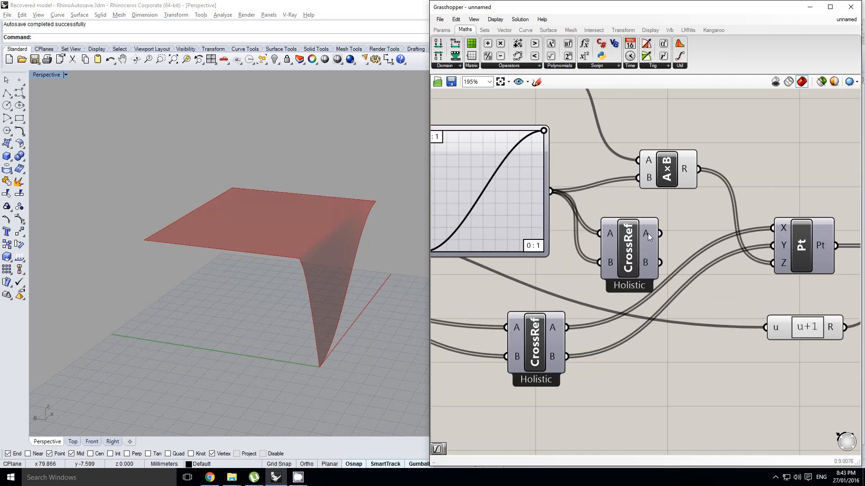
Add a second A×B multiplication beside the new Cross Reference and feed it that component's A and B outputs.
right_click_drag(695, 236, 621, 239)
left_click(652, 220)
scroll(652, 220, "down", 2)
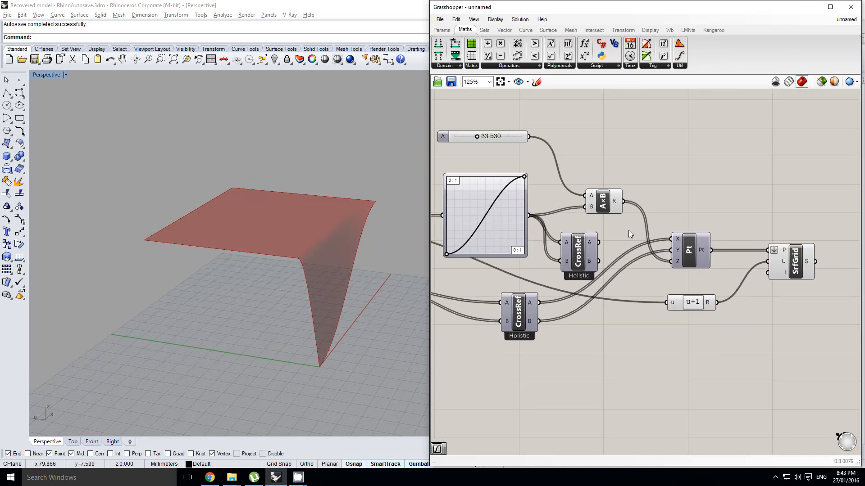
double_click(628, 231)
left_click(625, 192)
left_click_drag(605, 202, 619, 230, "alt")
scroll(606, 244, "up", 1)
left_click_drag(597, 265, 632, 252)
right_click_drag(670, 237, 631, 234)
scroll(630, 234, "down", 1)
Space the downstream components further apart and wire the new product into input B of the slider-driven multiplication, replacing the Graph Mapper.
left_click_drag(768, 327, 745, 251)
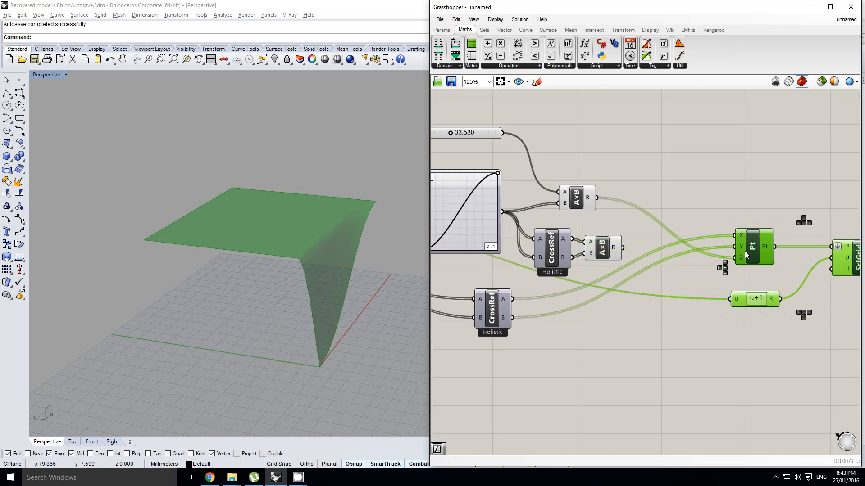
left_click_drag(579, 199, 641, 211)
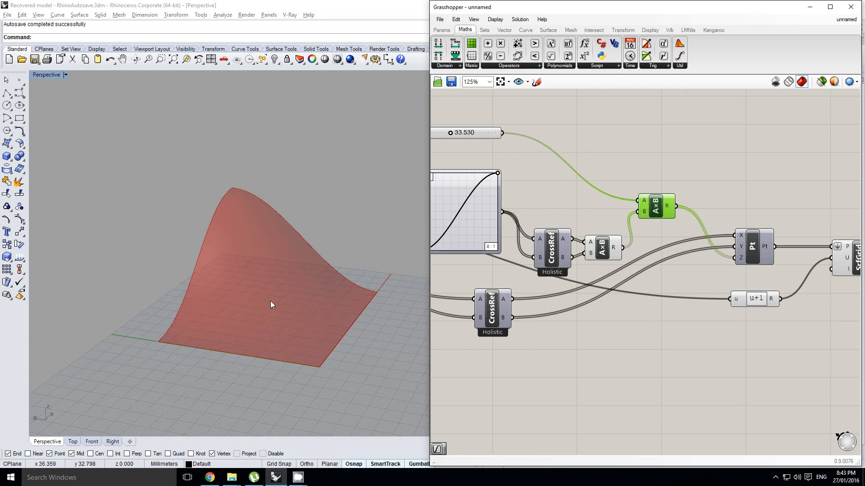
right_click_drag(271, 301, 245, 301)
Reshape the Graph Mapper's sine curve into lower, repeated waves so that the surface forms several bumps.
right_click_drag(452, 245, 563, 233)
left_click(642, 209)
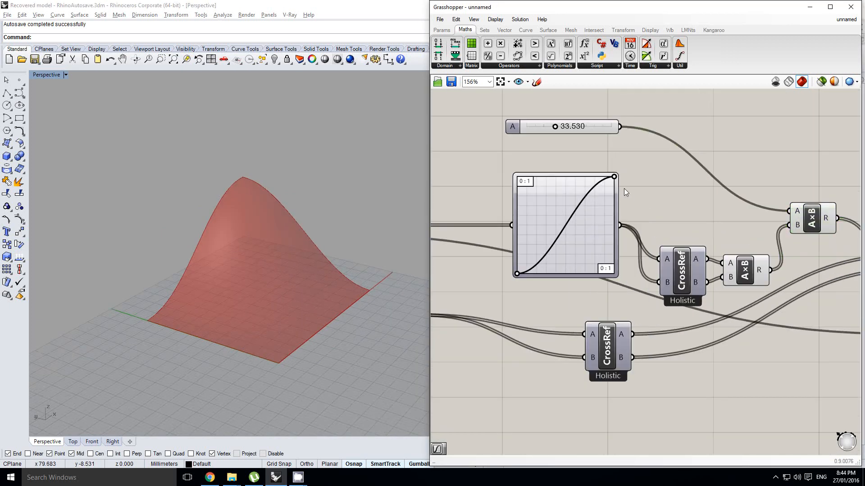
left_click_drag(613, 178, 546, 222)
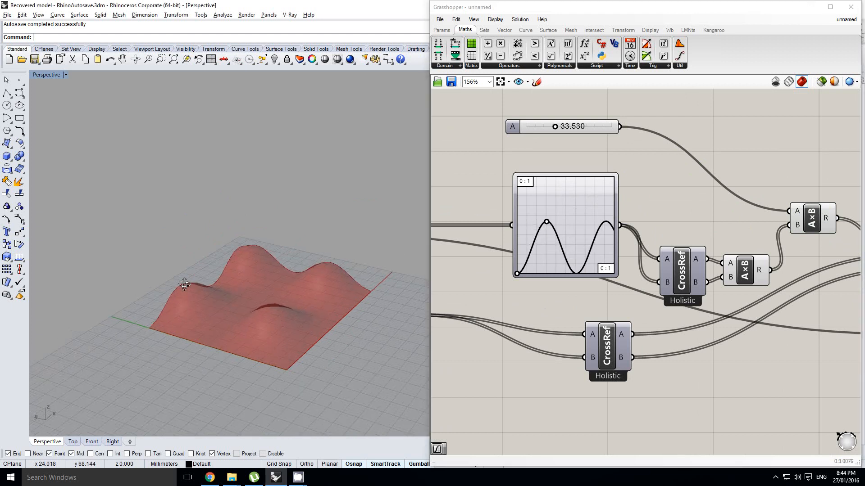
mouse_move(268, 316)
right_mouse_down()
mouse_move(267, 246)
mouse_move(245, 222)
mouse_move(271, 277)
right_mouse_up()
mouse_move(548, 225)
left_mouse_down()
mouse_move(547, 232)
mouse_move(559, 225)
mouse_move(542, 224)
left_mouse_up()
Switch the Graph Mapper's graph type to Bezier and adjust both curve handles to reshape the surface.
right_click(574, 208)
mouse_move(613, 336)
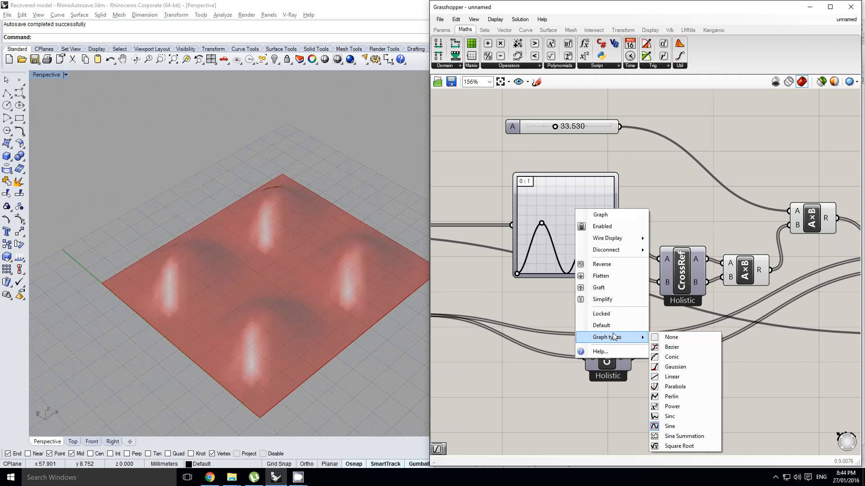
left_click(671, 347)
right_click_drag(295, 329, 316, 270)
left_click_drag(560, 198, 553, 204)
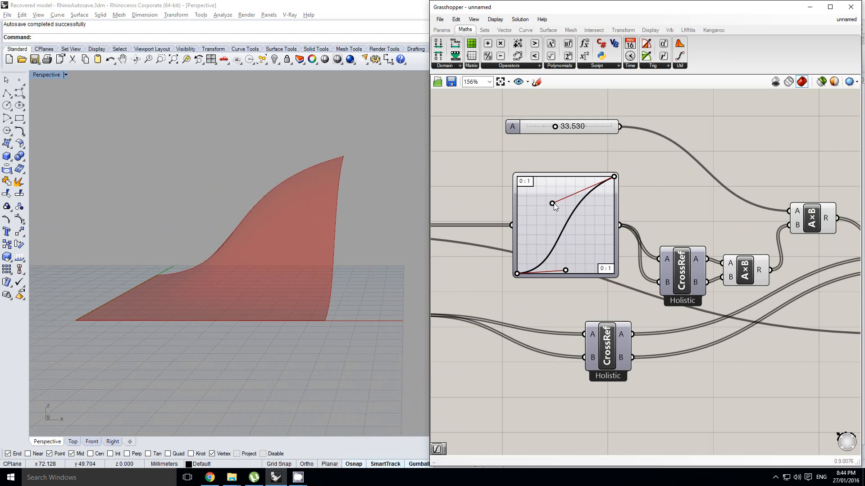
left_click_drag(569, 253, 569, 247)
Turn off the preview of the Surface From Points component.
scroll(570, 247, "down", 2)
right_click_drag(758, 298, 642, 289)
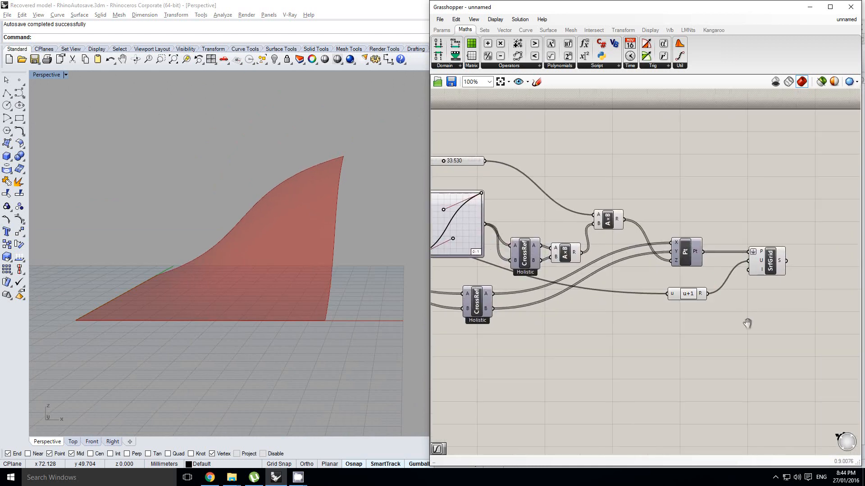
right_click_drag(748, 325, 735, 324)
left_click(706, 309)
scroll(778, 291, "down", 1)
scroll(779, 287, "up", 4)
right_click_drag(782, 295, 761, 291)
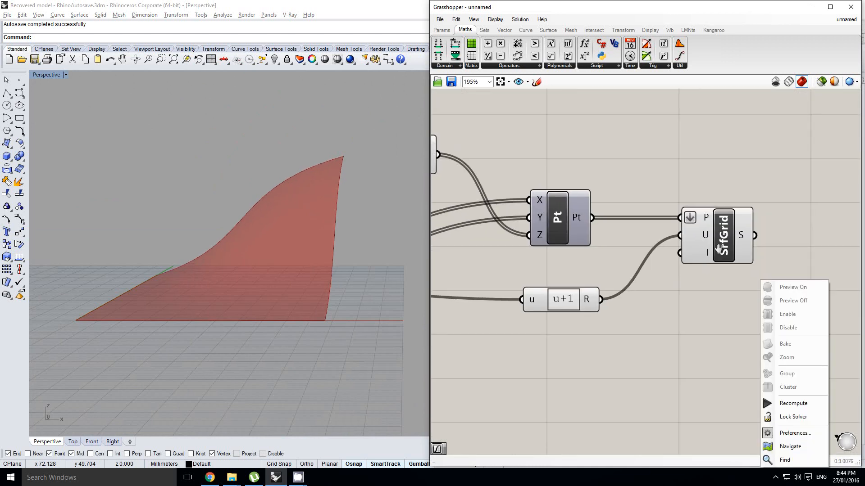
left_click(716, 243)
middle_click(716, 243)
left_click(744, 218)
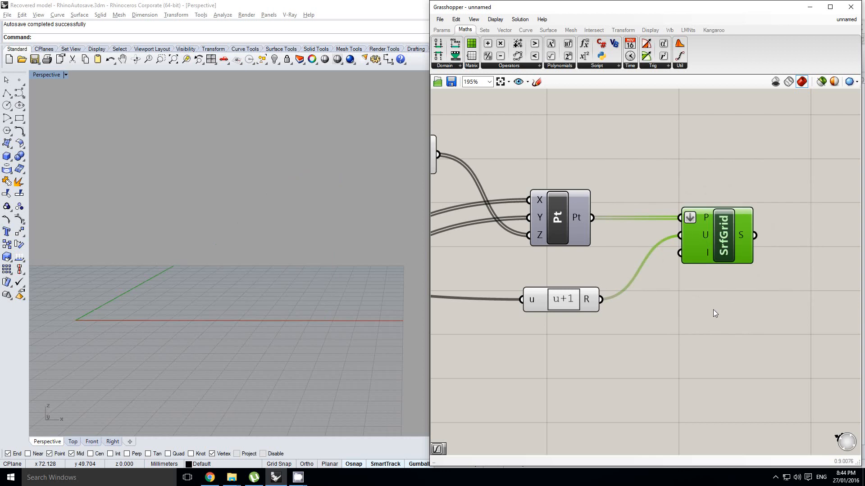
left_click(717, 306)
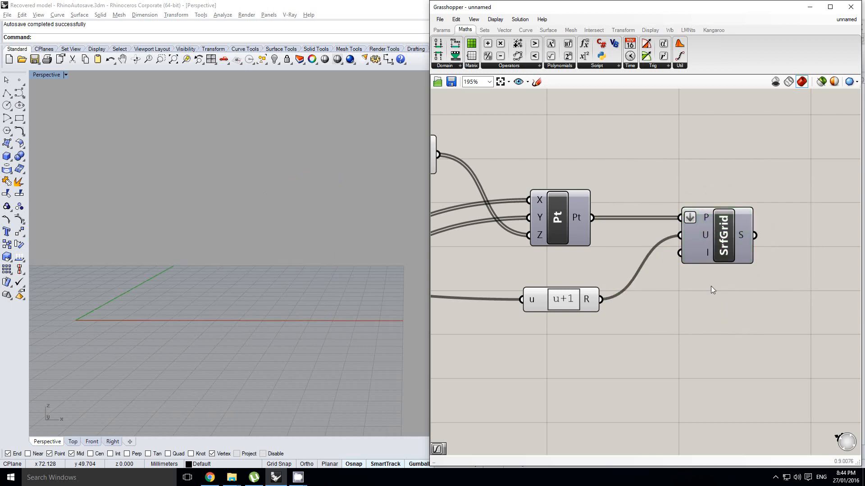
Add a Mesh FromPoints component directly beneath the Surface From Points component.
double_click(730, 329)
type("meshfrom")
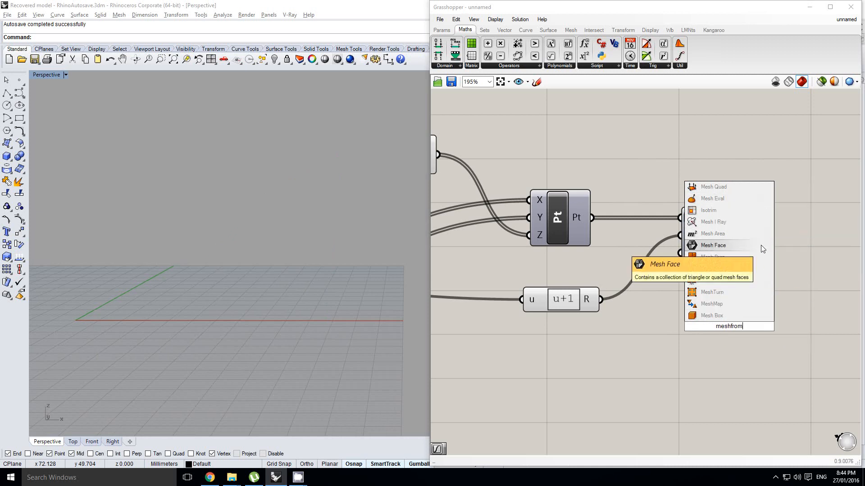
left_click(704, 162)
left_click(625, 31)
left_click(589, 31)
left_click(572, 30)
left_click(719, 68)
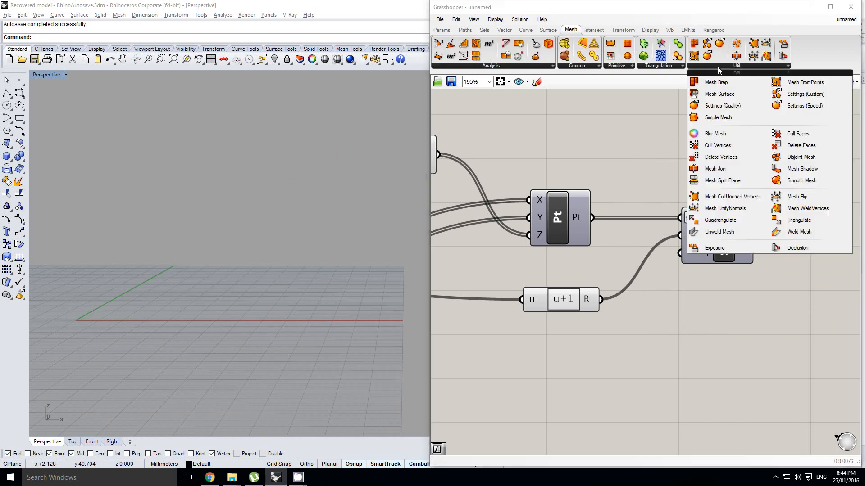
left_click(757, 77)
left_click(715, 328)
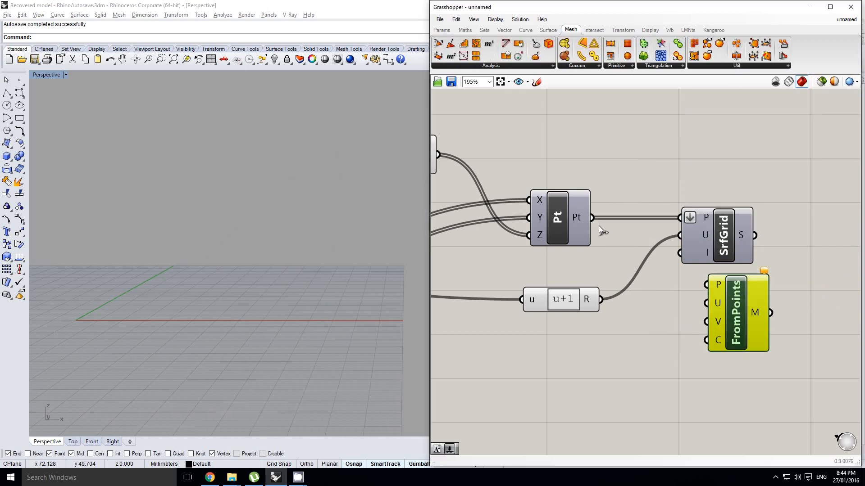
Align Mesh FromPoints under SrfGrid, then wire Construct Point into P and the u+1 Expression into U and V.
left_click_drag(723, 295, 707, 299)
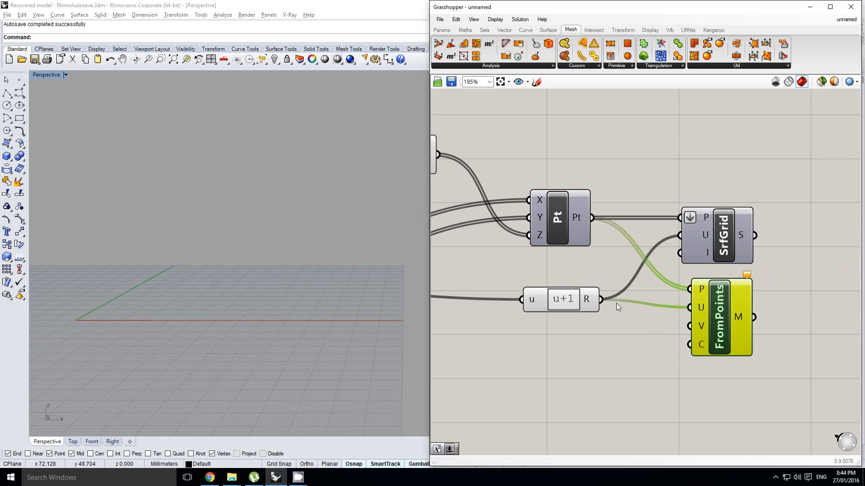
left_click_drag(666, 325, 689, 326)
right_click_drag(631, 333, 645, 325)
Inspect the generated mesh from several angles and compare the surface component with the mesh component.
right_click_drag(265, 246, 333, 266)
left_click(619, 335)
right_click_drag(227, 263, 301, 295)
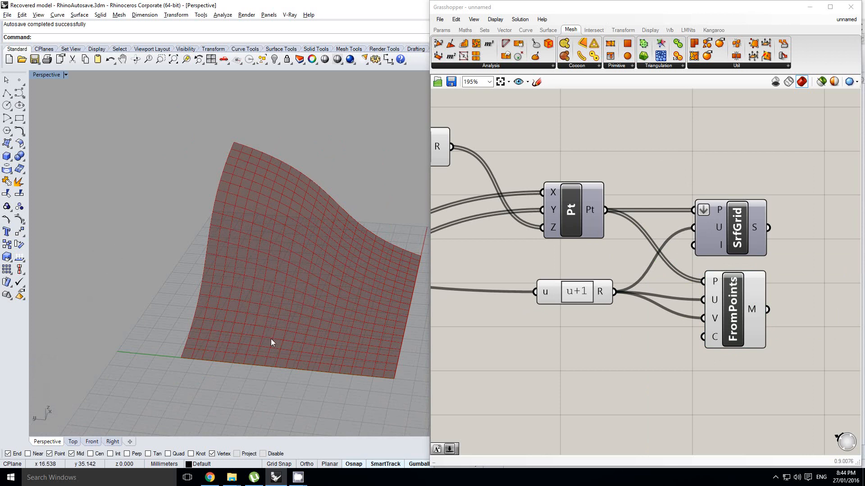
right_click_drag(287, 290, 356, 284)
right_click_drag(654, 253, 644, 259)
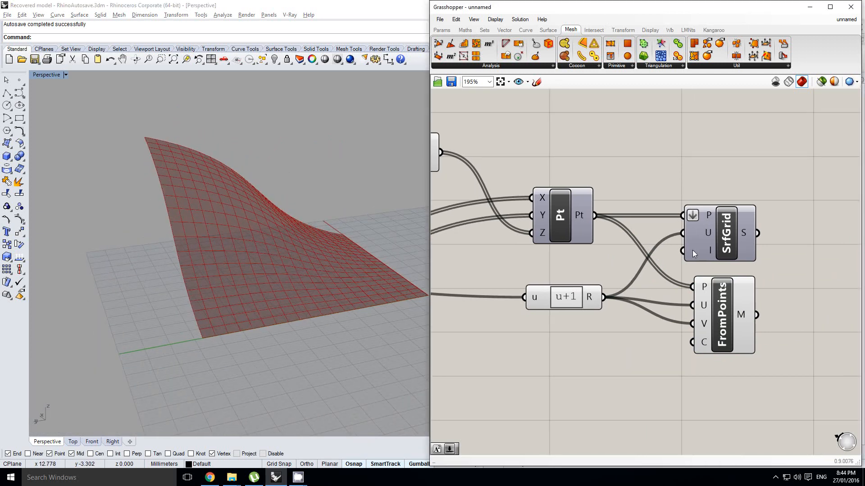
left_click(719, 233)
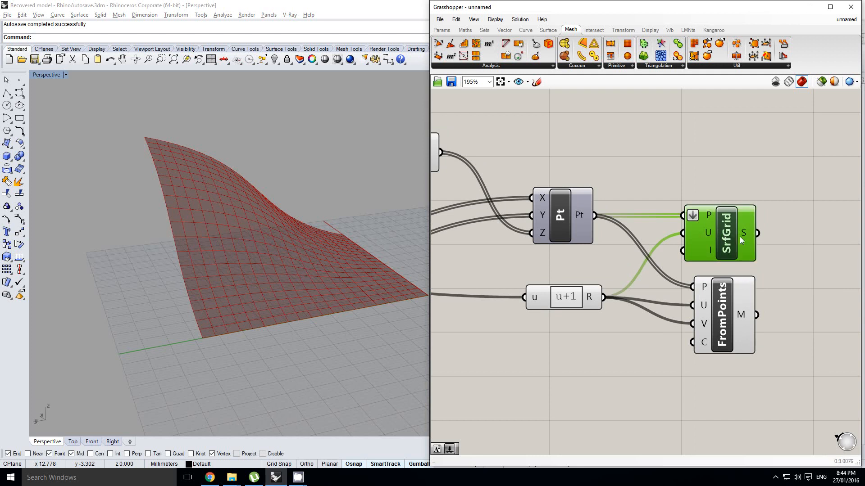
right_click_drag(706, 244, 719, 248)
left_click(721, 201)
scroll(730, 221, "down", 2)
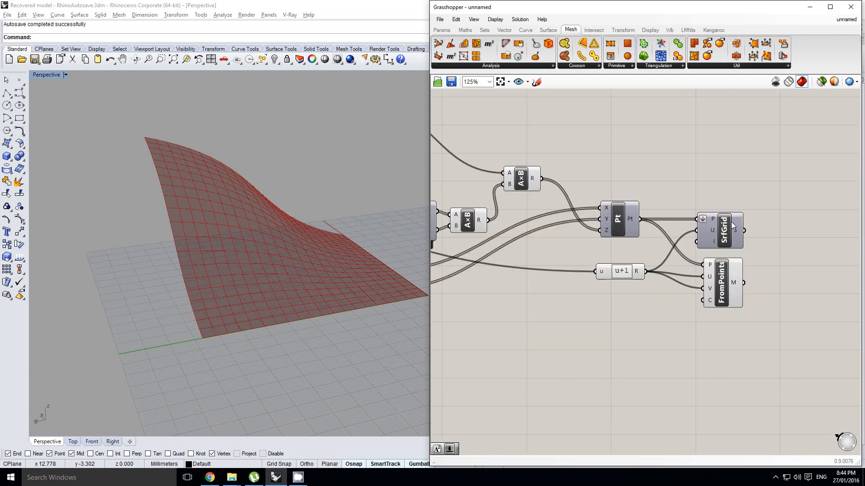
scroll(731, 222, "up", 2)
left_click(725, 233)
Bake the mesh from the Mesh FromPoints component into the Rhino document.
left_click(719, 320)
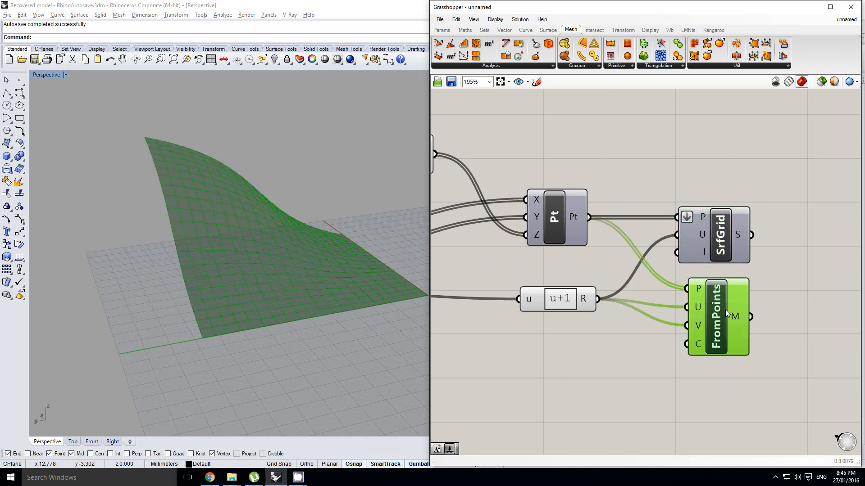
middle_click(725, 311)
left_click(737, 326)
right_click_drag(230, 197, 252, 274)
scroll(251, 274, "up", 4)
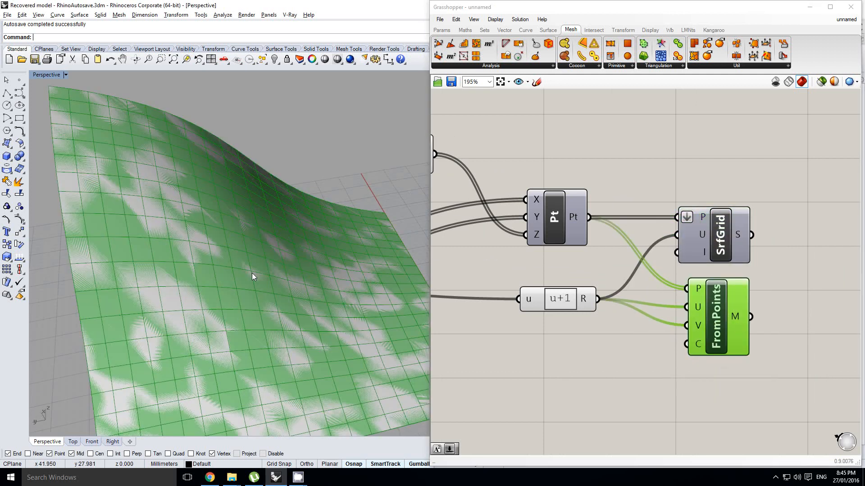
Delete the baked mesh from the Rhino document.
left_click(253, 277)
right_click_drag(660, 309, 780, 270)
key("Delete")
Set the Steps slider feeding both Range components to 3.
scroll(781, 270, "down", 6)
left_click(715, 289)
right_click_drag(668, 273, 694, 268)
scroll(556, 235, "up", 5)
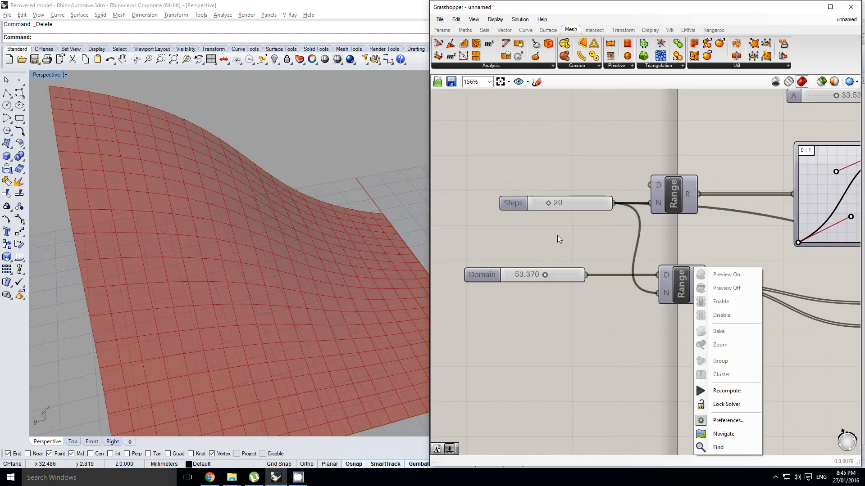
scroll(558, 235, "up", 6)
scroll(566, 228, "down", 2)
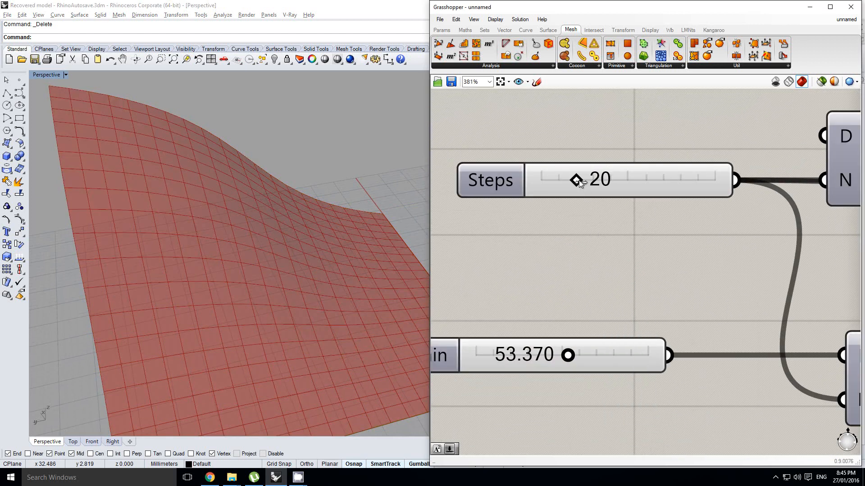
left_click_drag(579, 180, 550, 182)
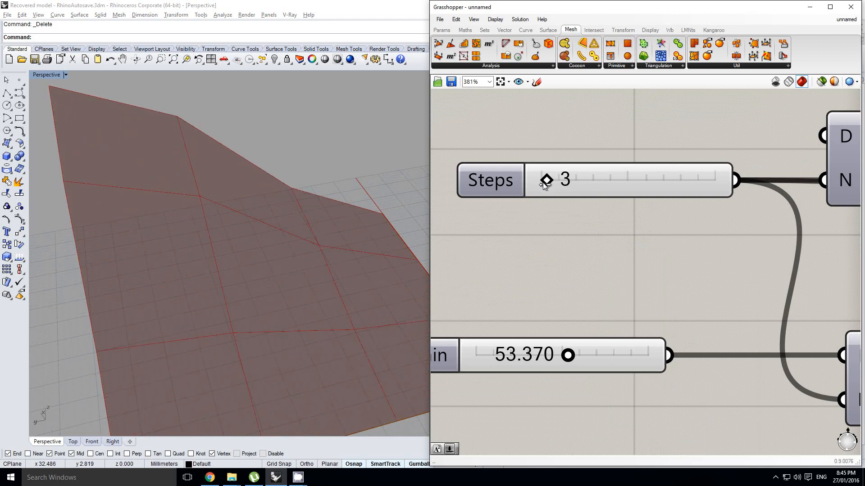
Bake the coarse mesh from Mesh FromPoints into Rhino and turn off that component's preview.
right_click_drag(342, 261, 321, 253)
scroll(679, 280, "down", 12)
mouse_move(810, 291)
right_mouse_down()
mouse_move(718, 280)
mouse_move(823, 297)
right_mouse_up()
scroll(718, 280, "up", 9)
right_click(639, 263)
right_click_drag(264, 212, 209, 222)
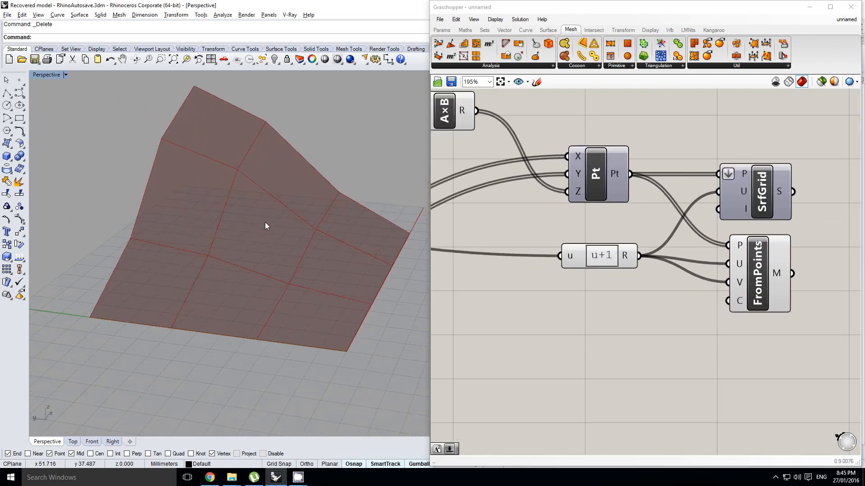
right_click_drag(233, 270, 279, 252)
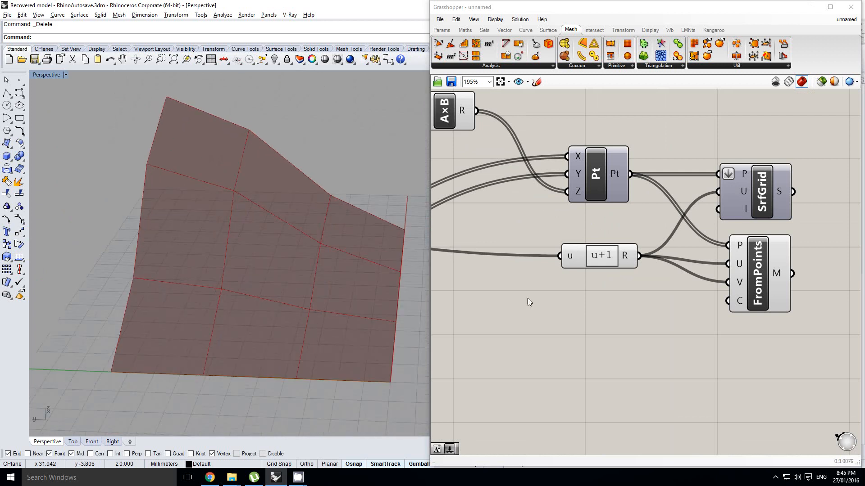
left_click(755, 276)
middle_click(755, 276)
left_click(770, 295)
middle_click(770, 276)
left_click(797, 249)
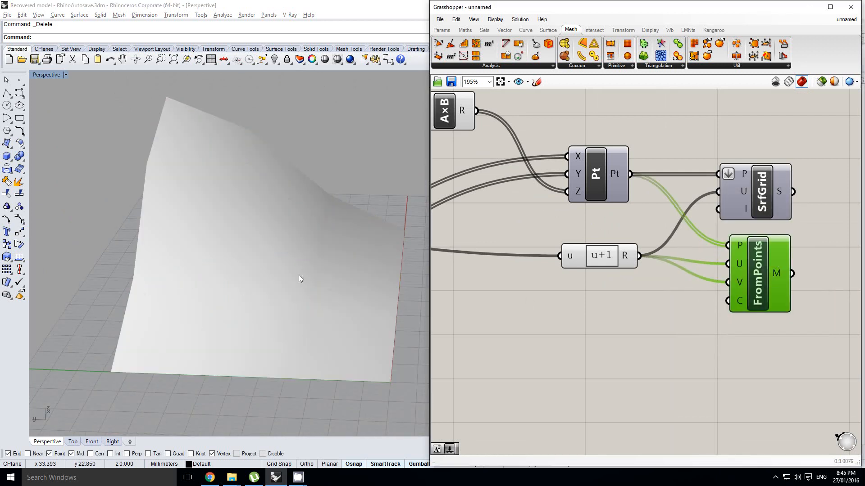
Select the baked coarse mesh in the Perspective view, check its faces and delete it.
right_click_drag(301, 279, 309, 234)
left_click(309, 234)
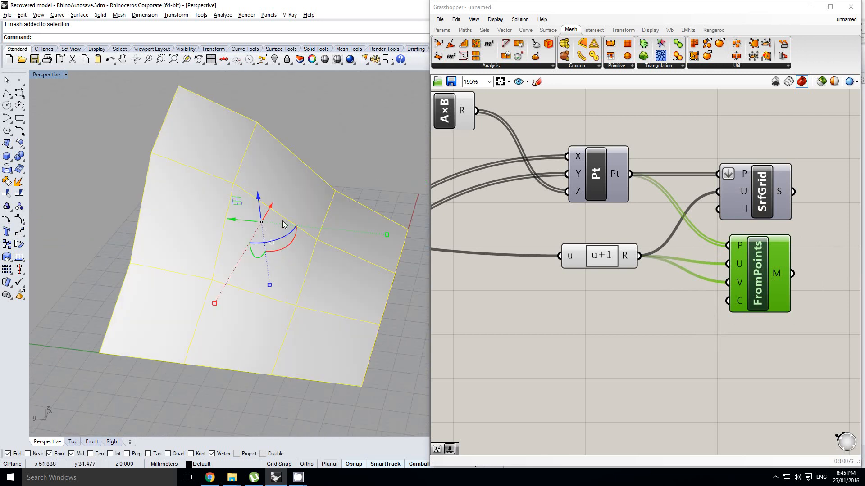
key("Delete")
Bake the SrfGrid surface into Rhino and select it to examine its isocurves.
left_click(763, 189)
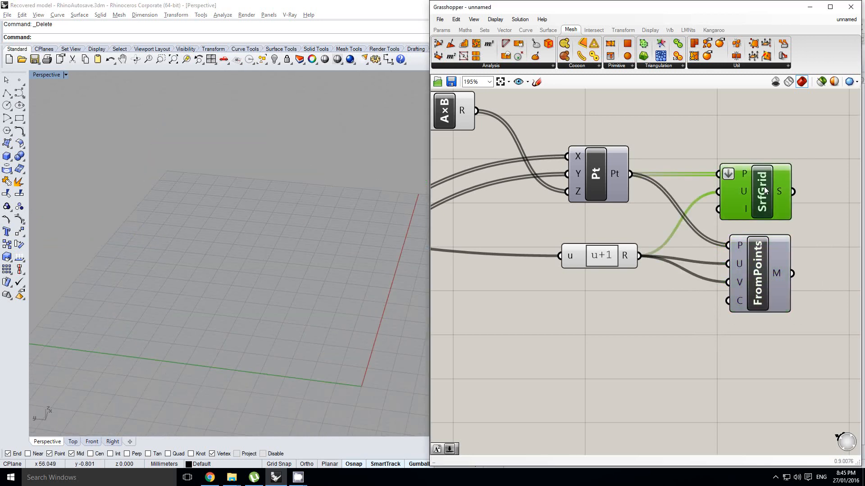
middle_click(765, 187)
left_click(782, 208)
right_click_drag(224, 334, 270, 292)
left_click(271, 292)
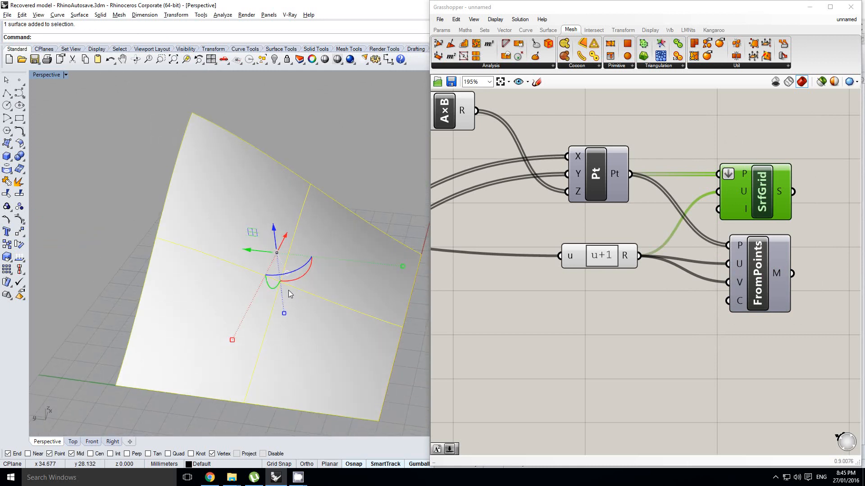
Delete the baked surface and turn the Mesh FromPoints preview back on.
right_click_drag(290, 290, 295, 290)
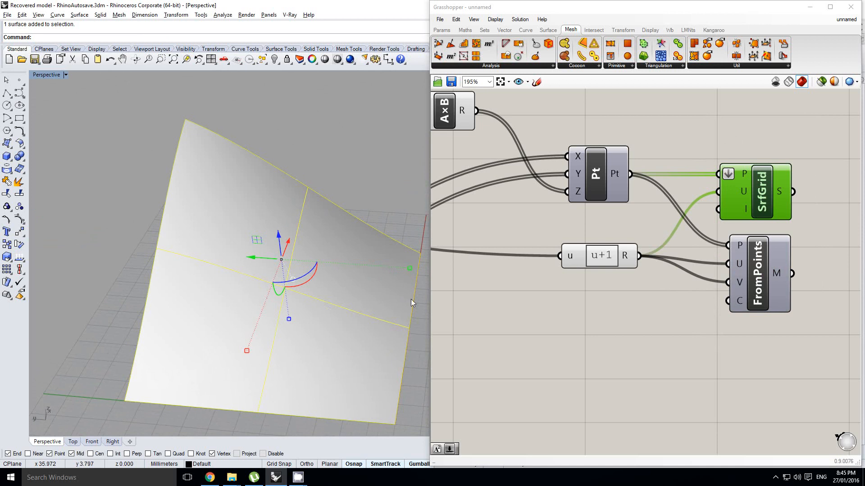
key("Delete")
left_click(765, 261)
key("space")
left_click(774, 246)
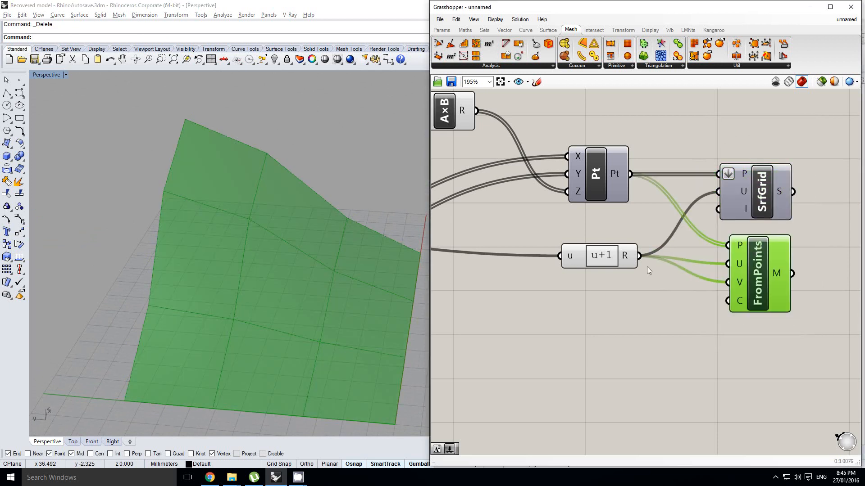
Set the Steps slider to 21.
scroll(562, 267, "down", 4)
right_click_drag(529, 267, 756, 253)
right_click(679, 245)
right_click_drag(595, 248, 802, 264)
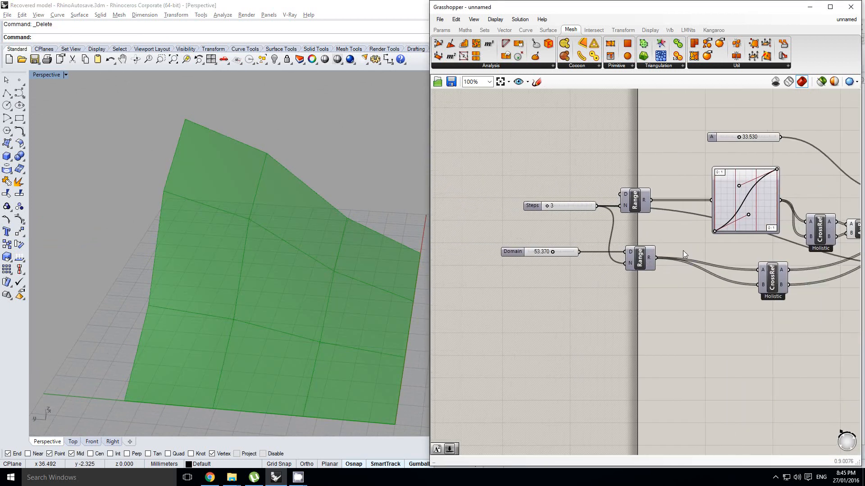
scroll(560, 212, "up", 1)
left_click(560, 215)
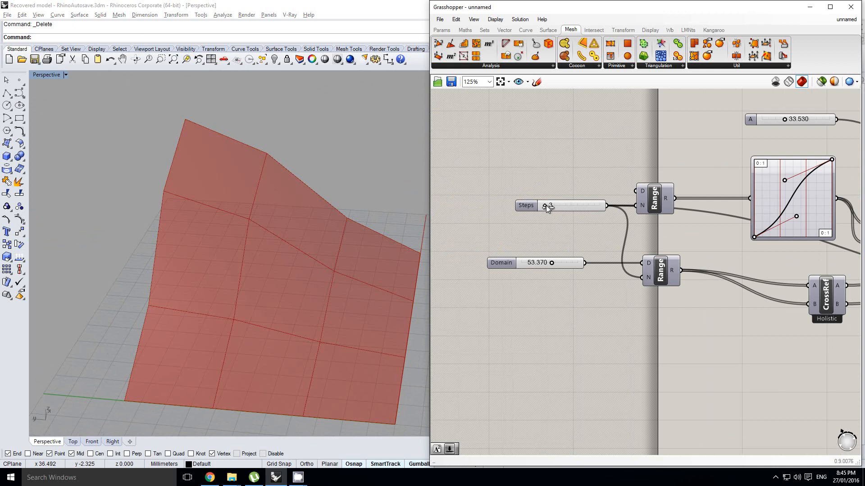
left_click_drag(546, 205, 555, 204)
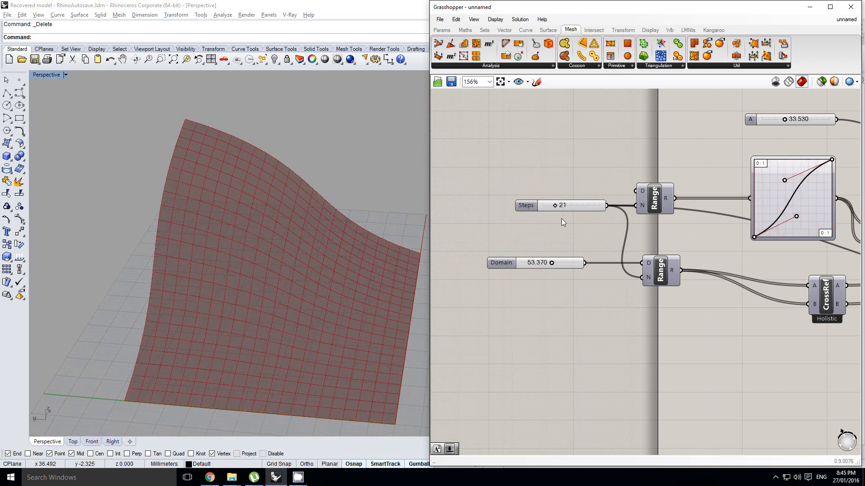
scroll(561, 218, "up", 1)
right_click_drag(549, 217, 557, 218)
left_click(540, 219)
Bake the finer mesh from Mesh FromPoints and hide the component's preview.
right_click_drag(269, 270, 295, 246)
scroll(288, 240, "up", 3)
scroll(586, 233, "down", 4)
right_click_drag(690, 254, 599, 251)
right_click_drag(769, 273, 664, 269)
scroll(706, 262, "up", 2)
left_click(705, 262)
middle_click(707, 265)
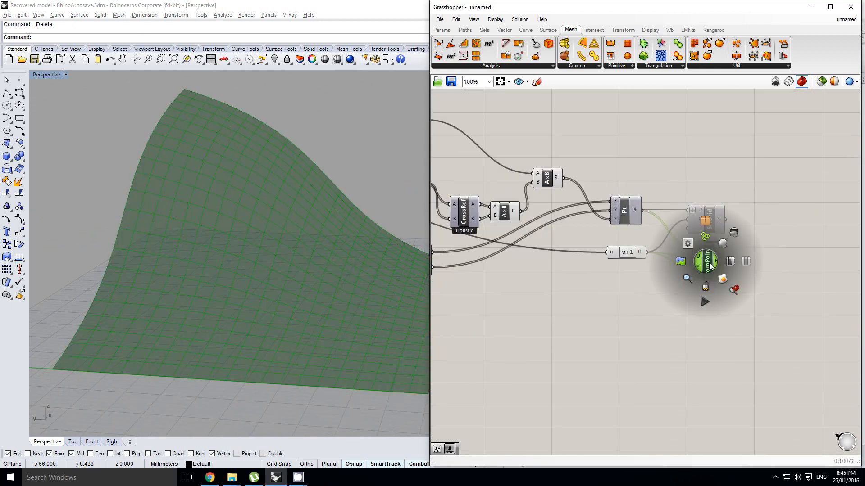
left_click(719, 276)
middle_click(709, 259)
left_click(742, 233)
Delete the baked finer mesh and re-enable the preview of Mesh FromPoints.
mouse_move(273, 271)
right_mouse_down()
mouse_move(301, 244)
mouse_move(269, 271)
right_mouse_up()
left_click(270, 272)
key("Delete")
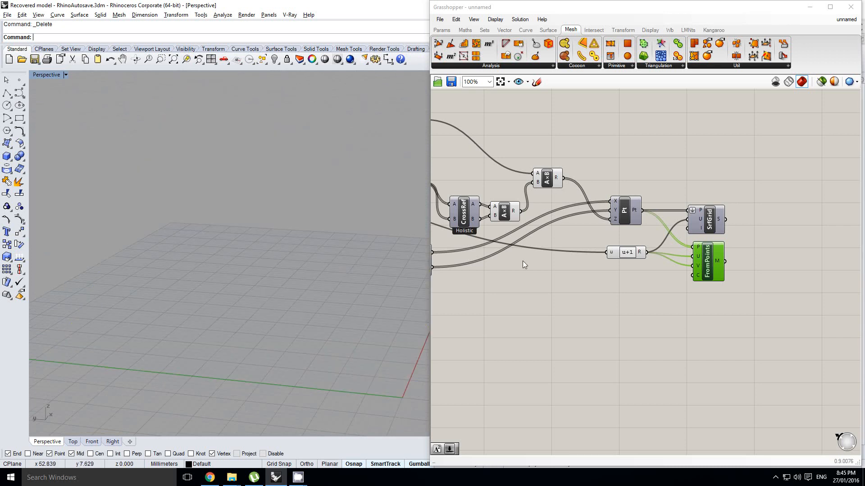
middle_click(706, 255)
left_click(725, 240)
Turn the Grasshopper mesh edge preview off, view the smooth shaded mesh, and turn the edges back on.
right_click_drag(570, 289, 579, 290)
left_click(563, 292)
left_click(281, 255)
scroll(281, 255, "down", 3)
mouse_move(281, 255)
right_mouse_down()
mouse_move(267, 244)
mouse_move(275, 256)
right_mouse_up()
left_click(645, 303)
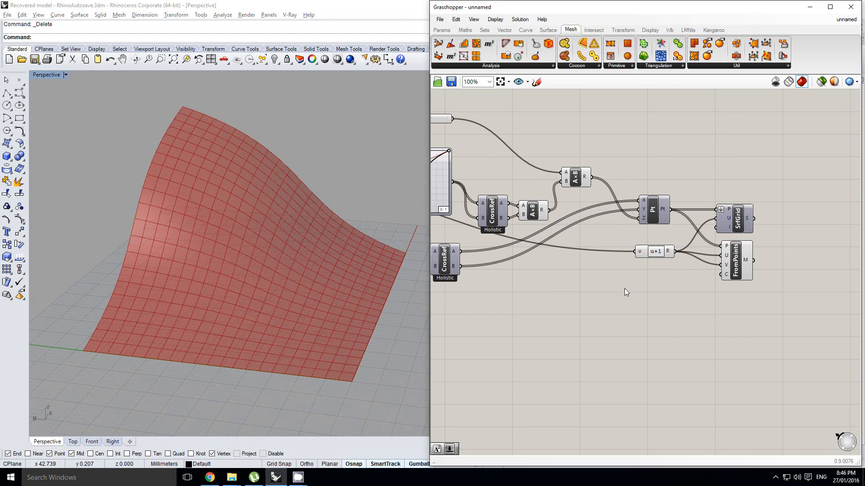
key("ctrl+m")
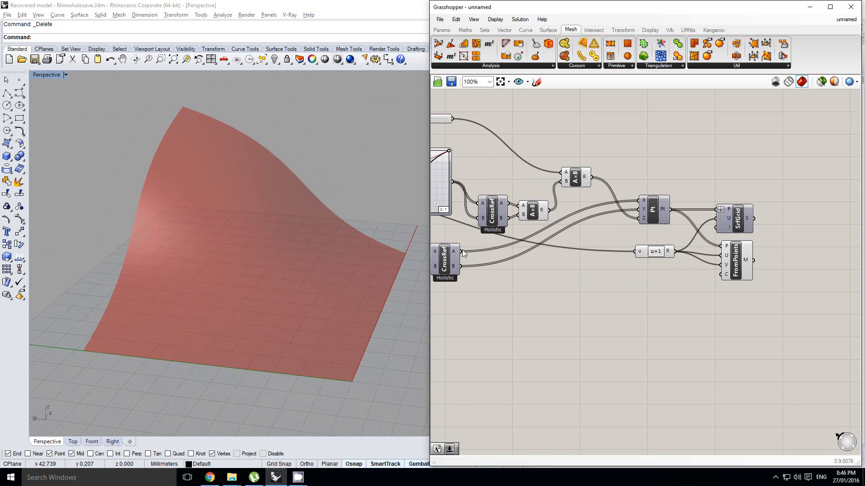
right_click_drag(271, 267, 298, 260)
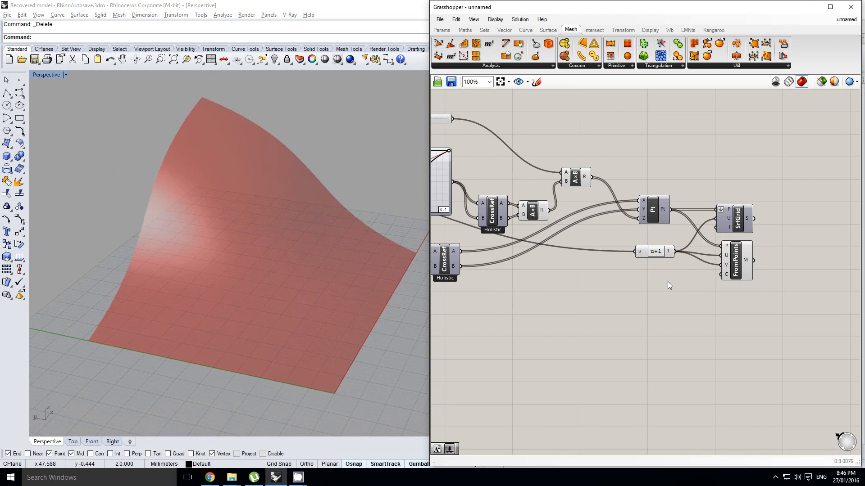
left_click(728, 268)
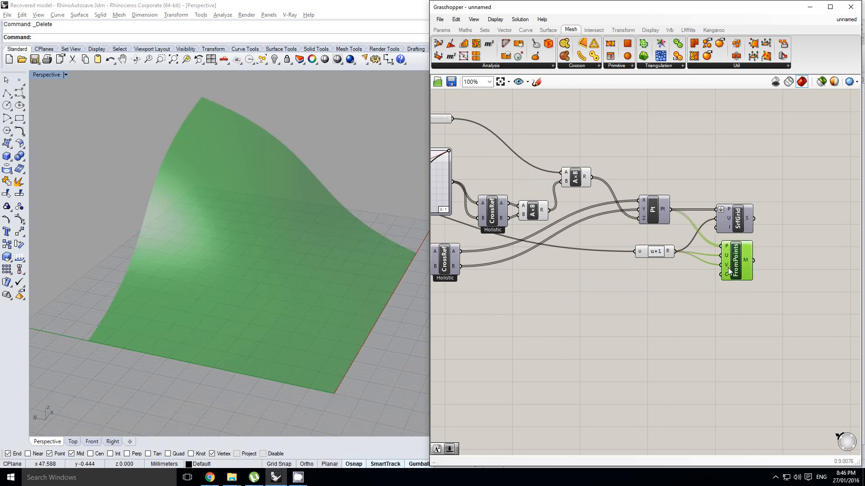
left_click(673, 306)
double_click(673, 305)
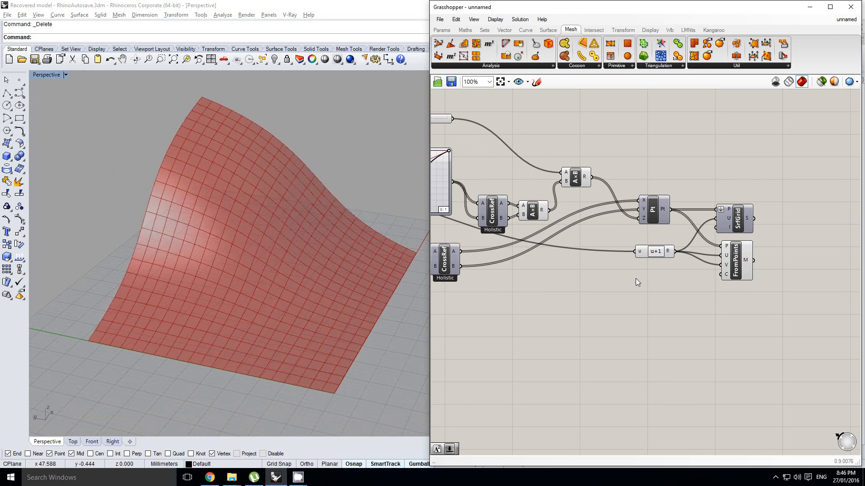
Toggle the Preview Mesh Edges display option off and on again while viewing the mesh.
left_click(498, 20)
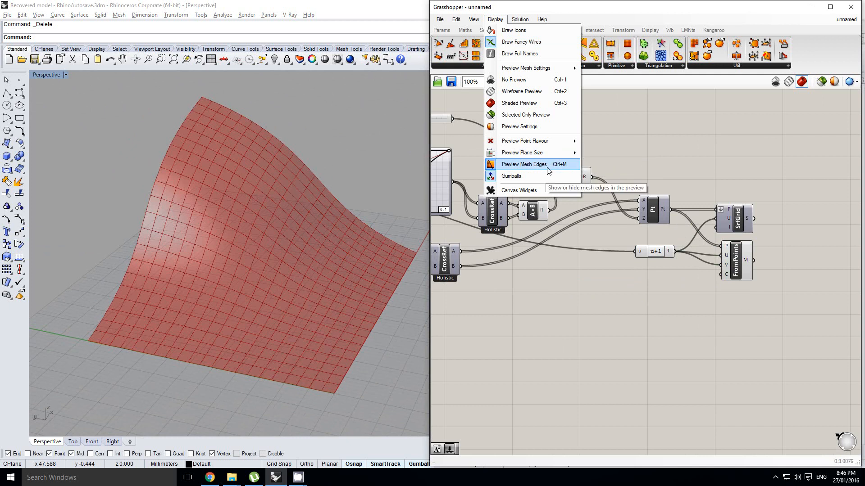
left_click(548, 170)
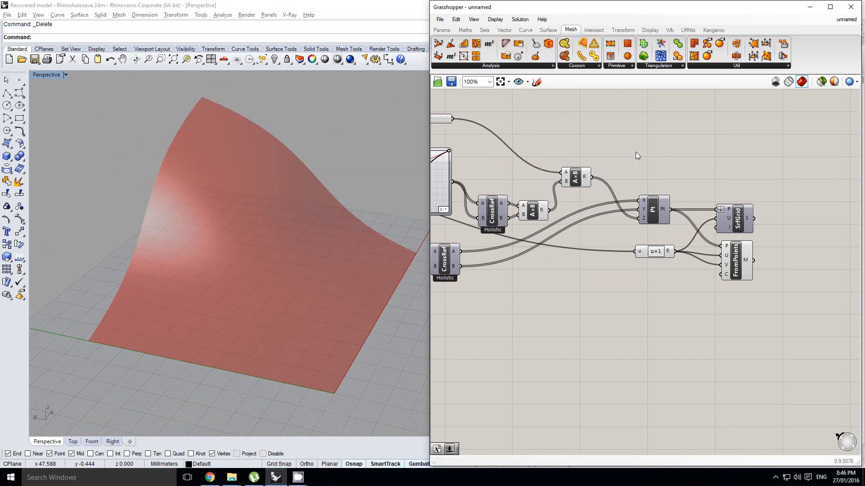
right_click_drag(272, 235, 300, 241)
Move the lower Cross Reference down and place a copy of the Graph Mapper directly beneath the original.
right_click_drag(515, 277, 662, 253)
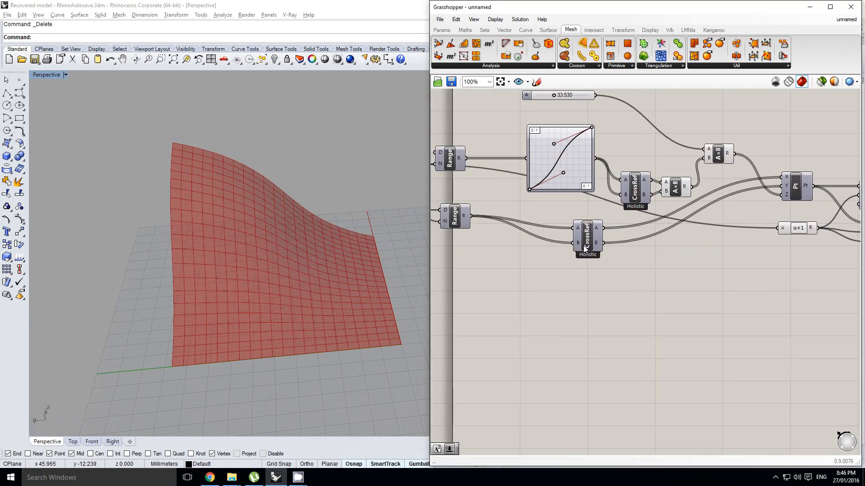
left_click_drag(585, 248, 608, 293)
left_click_drag(563, 172, 565, 227)
left_click_drag(563, 184, 565, 231)
right_click_drag(617, 223, 604, 214)
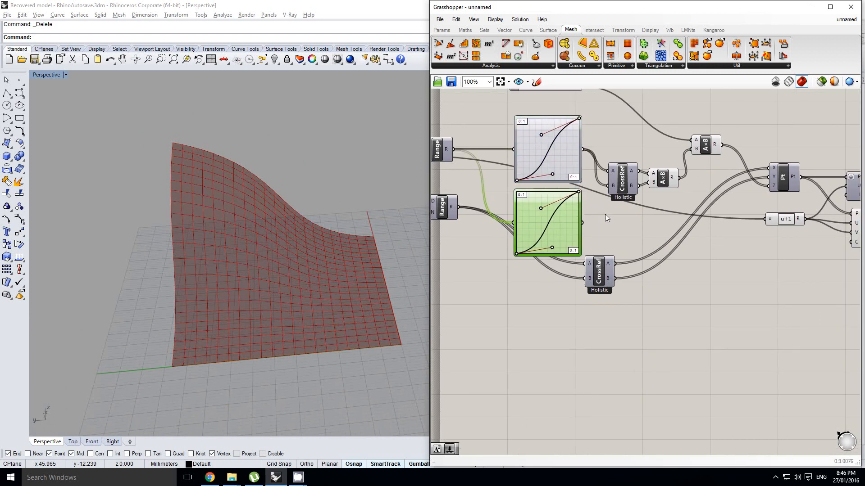
Set the copied Graph Mapper's graph type to Sine and wire its output into input B of the upper Cross Reference.
scroll(590, 224, "up", 1)
right_click(550, 221)
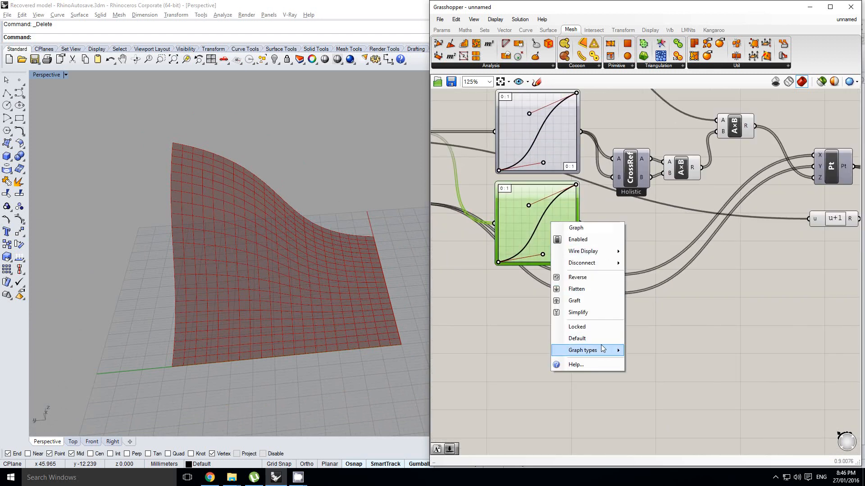
mouse_move(604, 350)
left_click(660, 440)
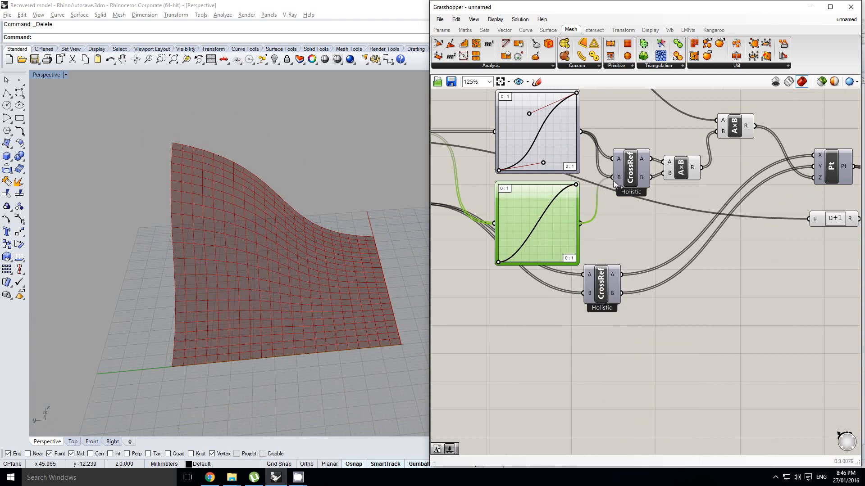
left_click_drag(614, 180, 614, 181)
Reshape the copied Graph Mapper's sine curve into several lower, repeating waves.
right_click_drag(562, 288, 593, 269)
scroll(582, 197, "up", 1)
left_click_drag(613, 159, 532, 208)
Set the Steps slider to 47 to give the wavy mesh more divisions.
scroll(472, 190, "down", 2)
right_click_drag(466, 186, 654, 220)
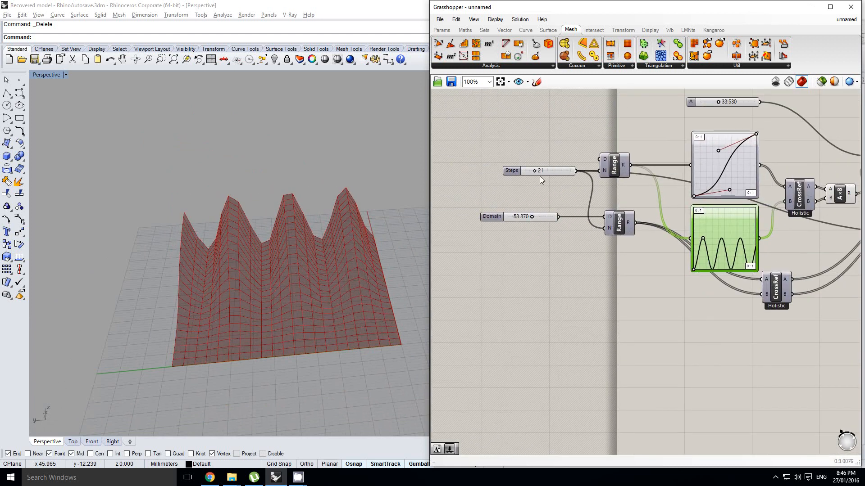
scroll(539, 176, "up", 1)
left_click_drag(534, 170, 549, 173)
right_click_drag(390, 279, 325, 282)
Widen the lower Graph Mapper's sine curve to about two full waves and check the mesh.
scroll(339, 281, "up", 3)
right_click_drag(656, 232, 616, 232)
right_click_drag(725, 252, 617, 237)
scroll(617, 237, "up", 1)
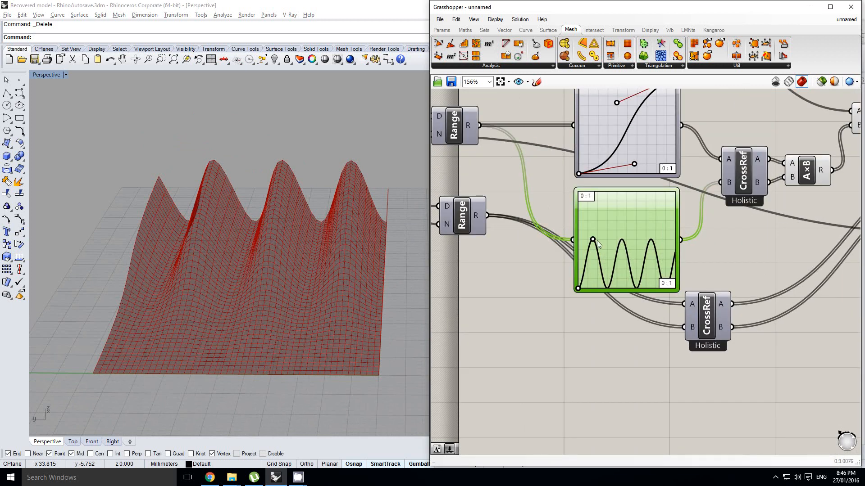
left_click_drag(592, 243, 619, 242)
right_click_drag(405, 246, 380, 250)
right_click_drag(589, 161, 563, 204)
right_click_drag(228, 257, 279, 238)
scroll(581, 267, "up", 1)
left_click_drag(595, 290, 572, 286)
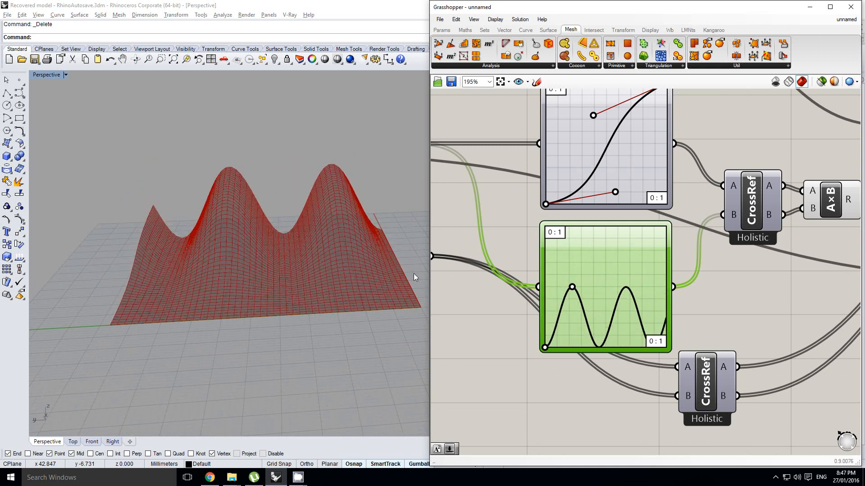
Change the upper Graph Mapper's graph type from Bezier to Sine Summation.
right_click_drag(474, 259, 472, 272)
left_click(517, 223)
right_click_drag(517, 224, 538, 241)
right_click(628, 173)
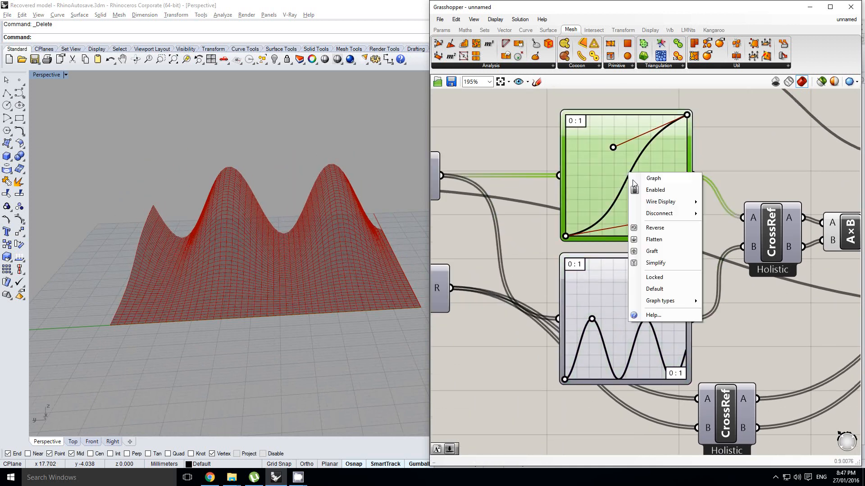
mouse_move(674, 302)
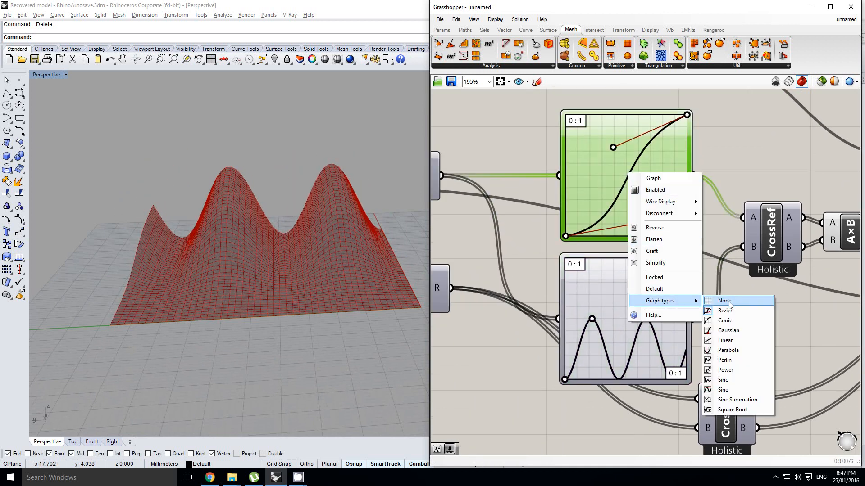
left_click(748, 399)
Change the lower Graph Mapper's graph type from Sine to Sine Summation.
right_click(636, 299)
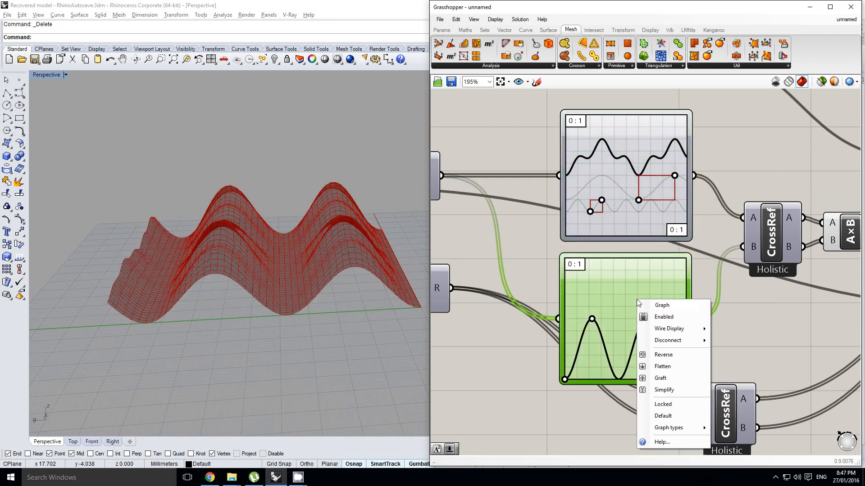
mouse_move(698, 428)
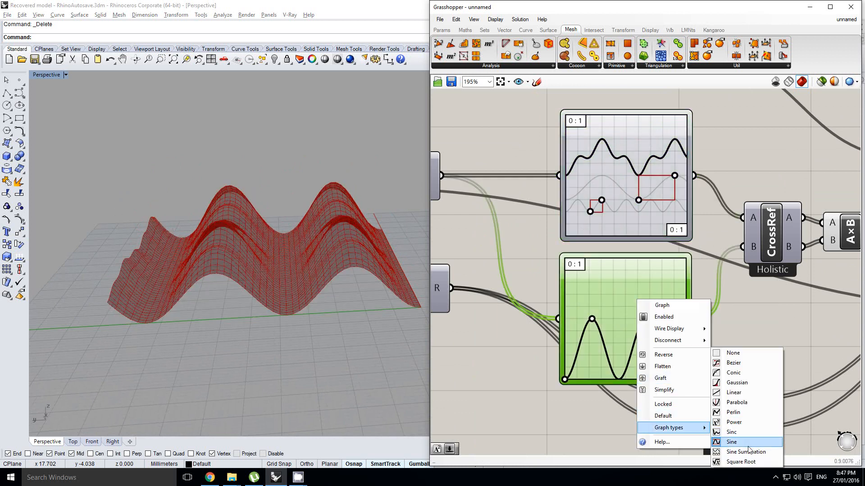
left_click(747, 452)
Reposition the control points of the lower Sine Summation graph to produce tighter, higher-frequency waves.
right_click_drag(265, 199, 280, 209)
right_click_drag(542, 301, 537, 298)
scroll(642, 336, "up", 1)
left_click(640, 314)
left_click_drag(630, 341, 587, 352)
left_click_drag(583, 334, 580, 317)
Raise the Steps slider above 47 to make the mesh grid denser.
left_click(329, 295)
right_click_drag(509, 274, 669, 284)
scroll(669, 284, "down", 3)
scroll(557, 236, "up", 1)
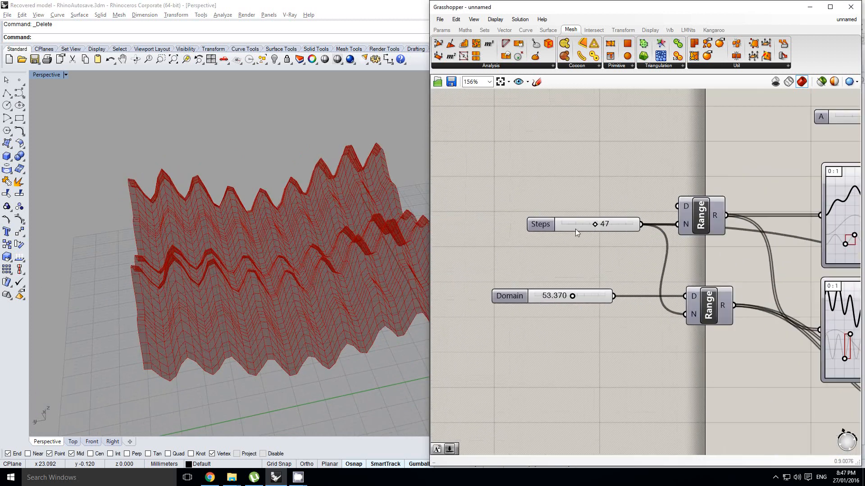
left_click_drag(595, 225, 605, 225)
Reposition the control points of both Sine Summation graphs to give the mesh broader, smoother waves.
right_click_drag(753, 270, 577, 264)
scroll(671, 243, "up", 1)
right_click_drag(674, 242, 587, 218)
left_click_drag(570, 222, 602, 222)
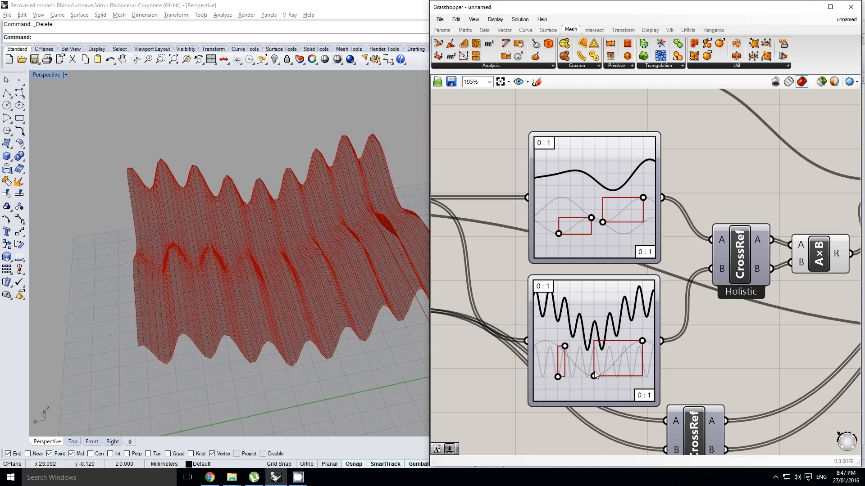
left_click_drag(594, 375, 565, 371)
right_click_drag(216, 268, 269, 247)
right_click_drag(586, 243, 555, 246)
scroll(529, 333, "up", 1)
right_click_drag(533, 330, 563, 272)
left_click(489, 304)
left_click_drag(560, 301, 567, 299)
Turn off the preview of the FromPoints mesh component.
right_click_drag(261, 275, 226, 199)
scroll(640, 263, "down", 5)
right_click_drag(711, 278, 674, 282)
scroll(652, 263, "down", 1)
scroll(731, 270, "up", 1)
left_click(732, 269)
scroll(732, 269, "up", 3)
left_click(688, 269)
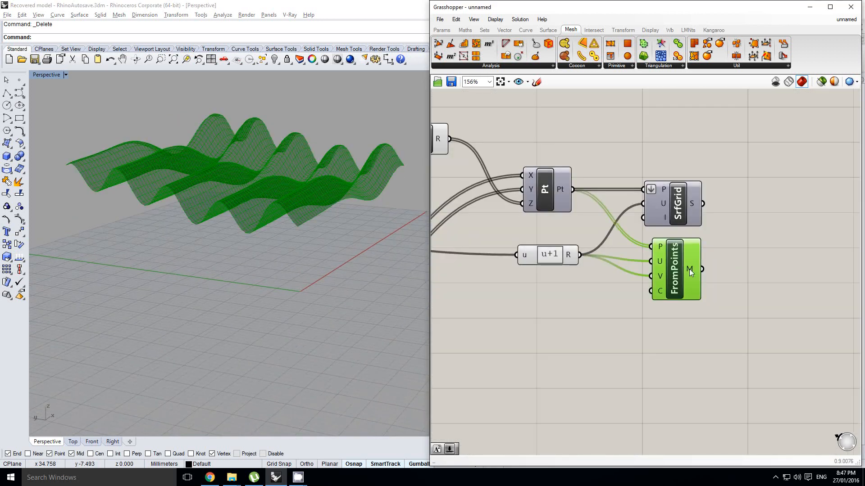
scroll(699, 266, "down", 2)
right_click_drag(719, 248, 679, 269)
scroll(677, 269, "up", 4)
scroll(669, 272, "down", 2)
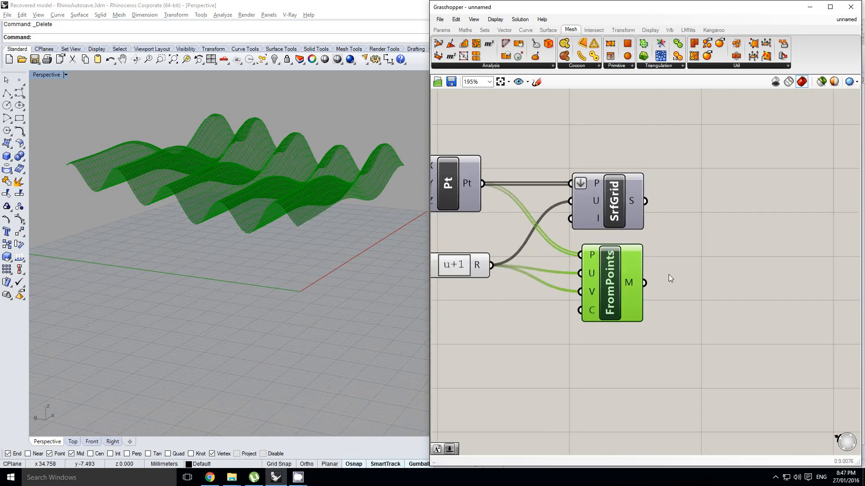
middle_click(674, 261)
left_click(700, 233)
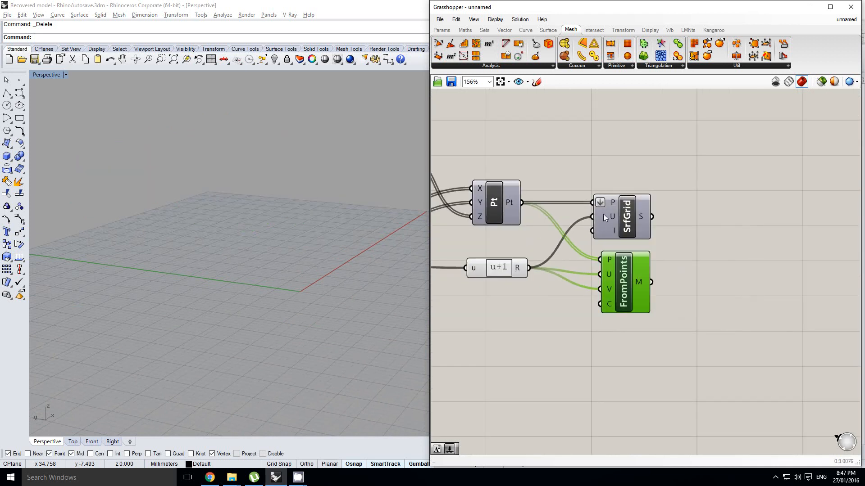
Turn on the preview of the SrfGrid component and view its surface.
left_click(622, 213)
middle_click(623, 213)
left_click(641, 198)
right_click_drag(278, 216, 295, 244)
right_click_drag(714, 242, 694, 255)
left_click(690, 237)
Add an Isotrim (SubSrf) component and connect the SrfGrid surface output to its S input.
right_click_drag(722, 211, 682, 225)
double_click(722, 226)
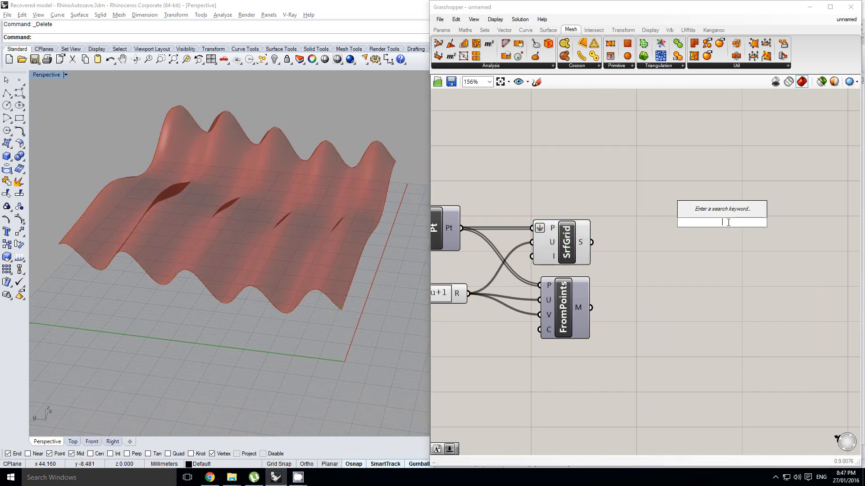
type("subsrf")
key("Return")
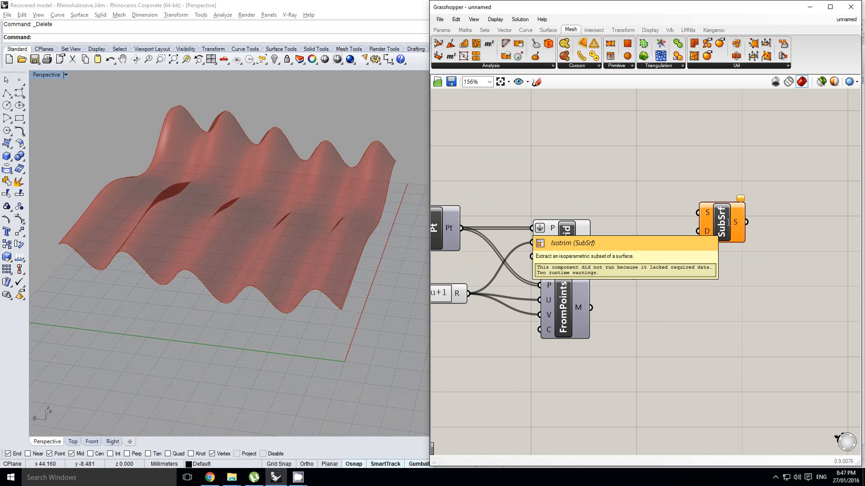
left_click_drag(729, 223, 722, 242)
right_click_drag(664, 233, 680, 231)
left_click(680, 230)
mouse_move(725, 233)
left_mouse_down()
mouse_move(719, 238)
mouse_move(733, 247)
left_mouse_up()
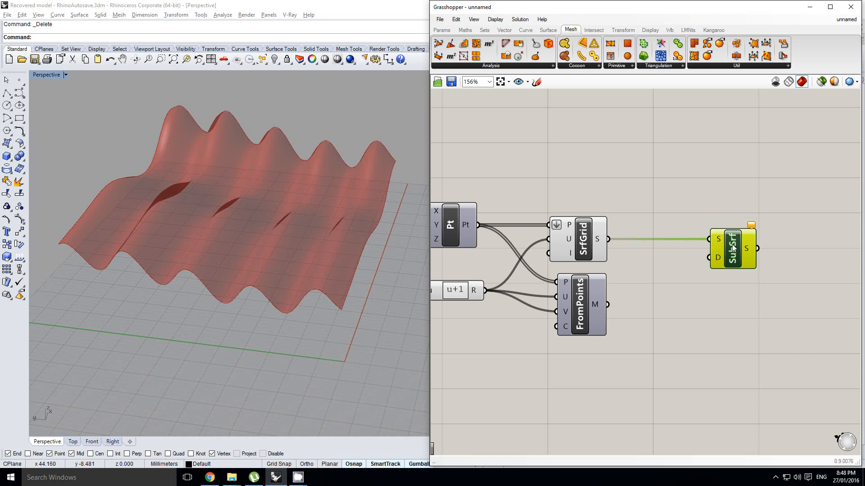
Bake the SrfGrid surface into Rhino and turn off the component's preview.
left_click(643, 227)
left_click(590, 232)
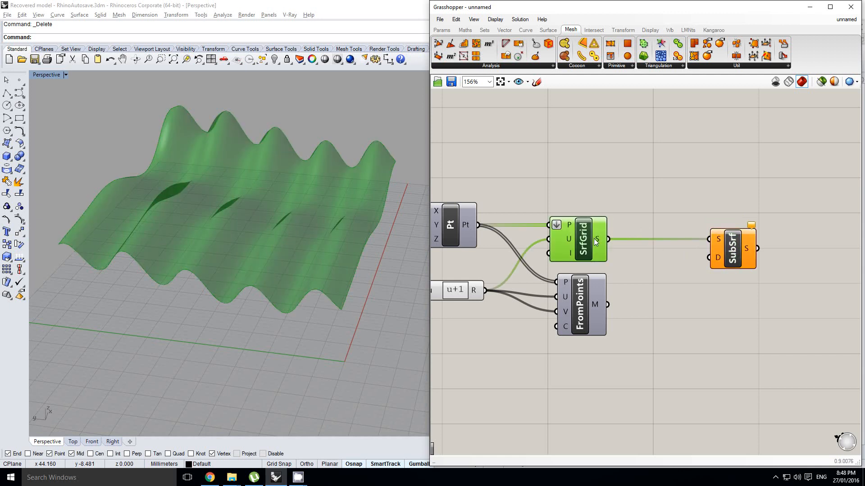
middle_click(595, 242)
left_click(611, 256)
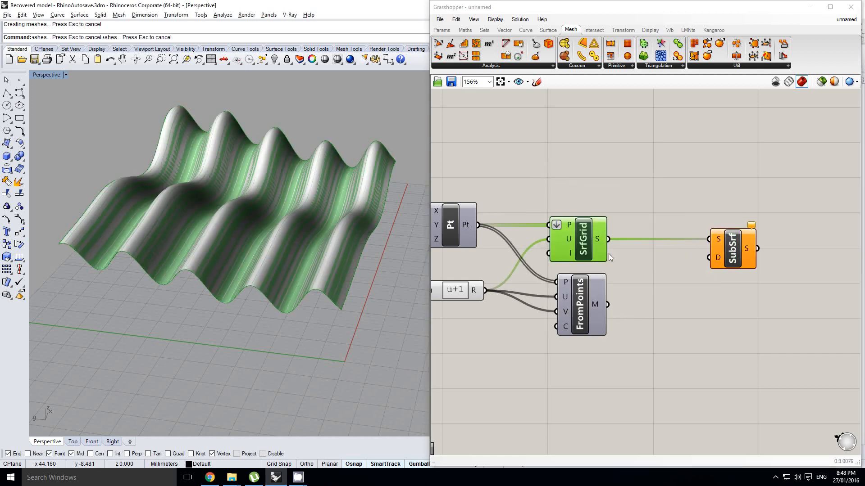
middle_click(583, 247)
left_click(615, 212)
Collapse the Grasshopper window and run Split with the Isocurve option on the baked surface.
right_click_drag(341, 196, 369, 190)
scroll(242, 235, "up", 4)
scroll(270, 237, "down", 6)
scroll(297, 233, "up", 3)
left_click(295, 233)
double_click(520, 10)
right_click_drag(345, 252, 388, 265)
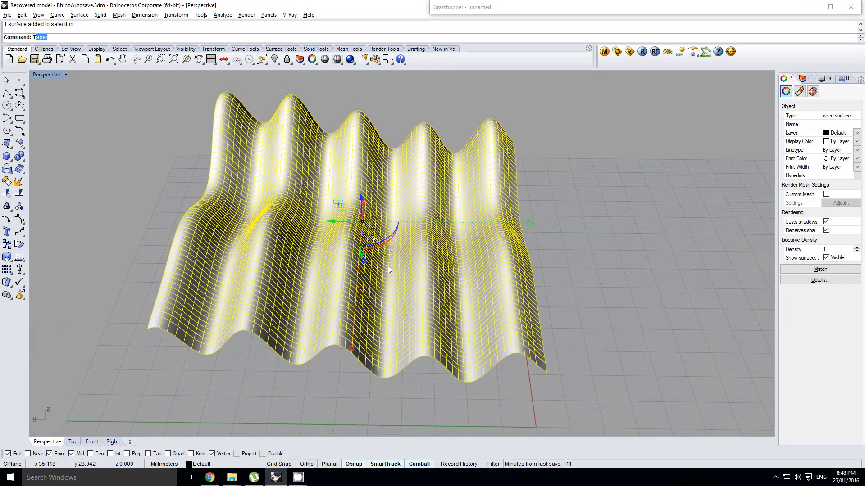
type("rim")
key("BackSpace")
key("BackSpace")
key("BackSpace")
key("BackSpace")
type("Split")
key("Return")
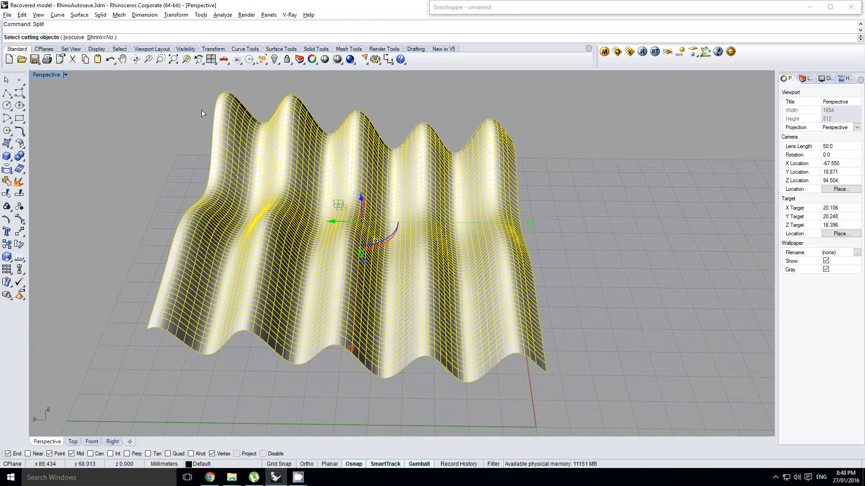
left_click(72, 38)
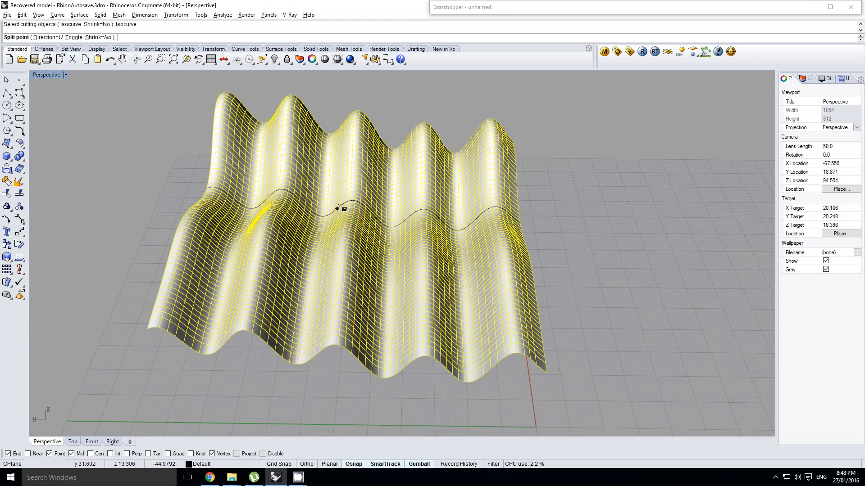
Examine possible U-direction isocurve split positions along the baked surface from several angles.
right_click_drag(344, 207, 223, 218)
mouse_move(444, 266)
right_mouse_down()
mouse_move(436, 248)
mouse_move(463, 264)
mouse_move(450, 248)
mouse_move(392, 241)
mouse_move(496, 301)
right_mouse_up()
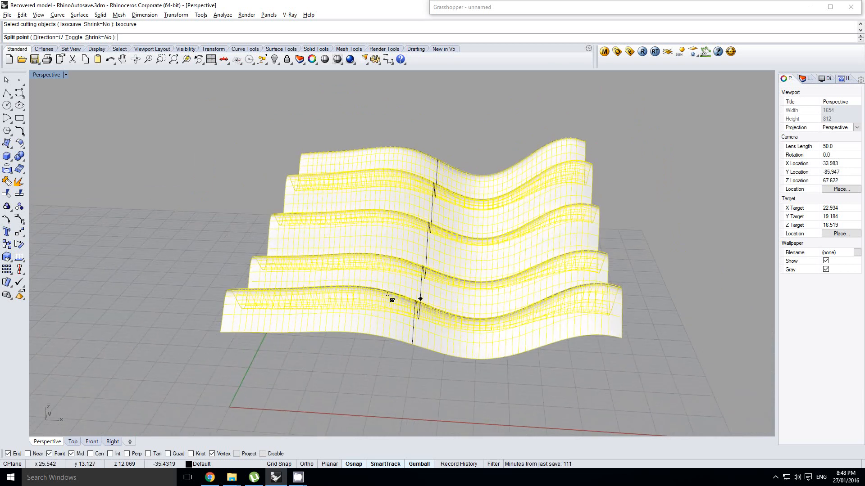
mouse_move(286, 276)
right_mouse_down("shift")
mouse_move(357, 266)
mouse_move(357, 257)
mouse_move(355, 273)
right_mouse_up("shift")
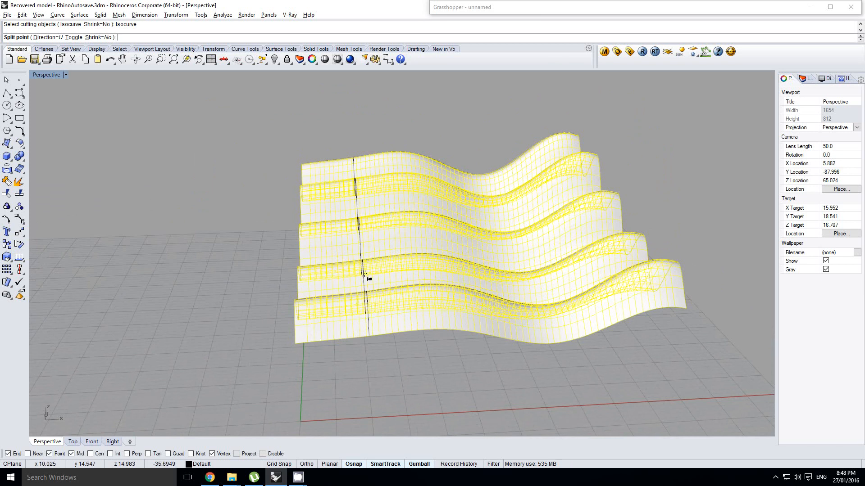
scroll(313, 289, "up", 3)
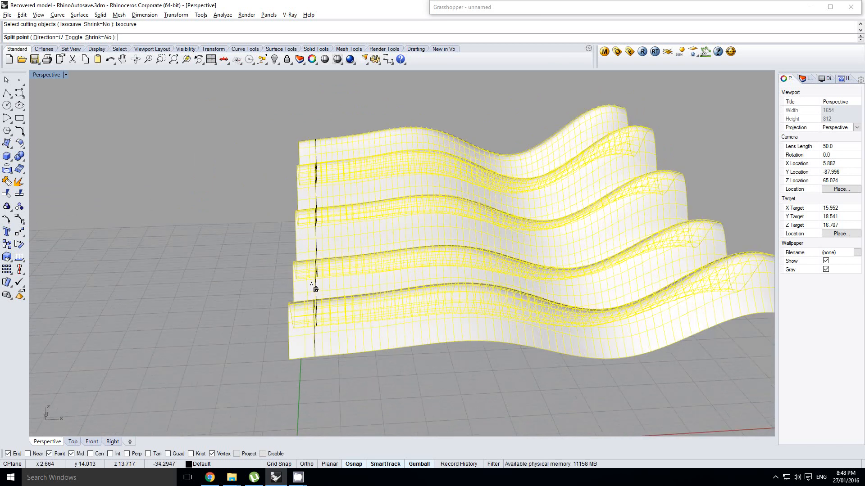
right_click_drag(324, 283, 312, 280, "shift")
scroll(312, 280, "down", 2)
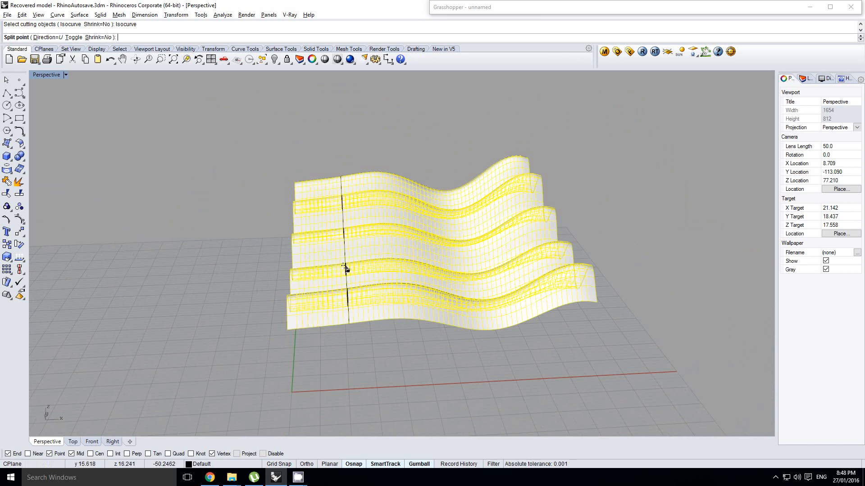
left_click(449, 281)
mouse_move(442, 272)
right_mouse_down()
mouse_move(477, 288)
mouse_move(446, 280)
right_mouse_up()
right_click(446, 279)
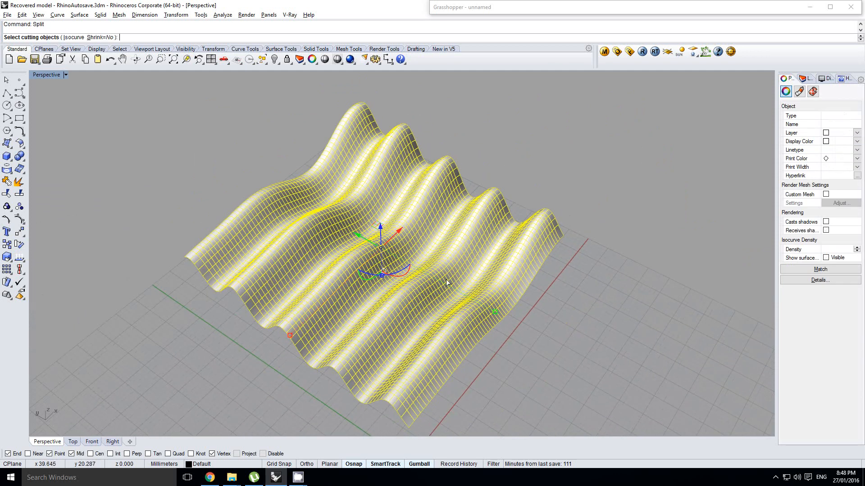
Split the baked surface into two pieces along a U-direction isocurve near its middle.
left_click(66, 38)
right_click_drag(198, 116, 405, 257)
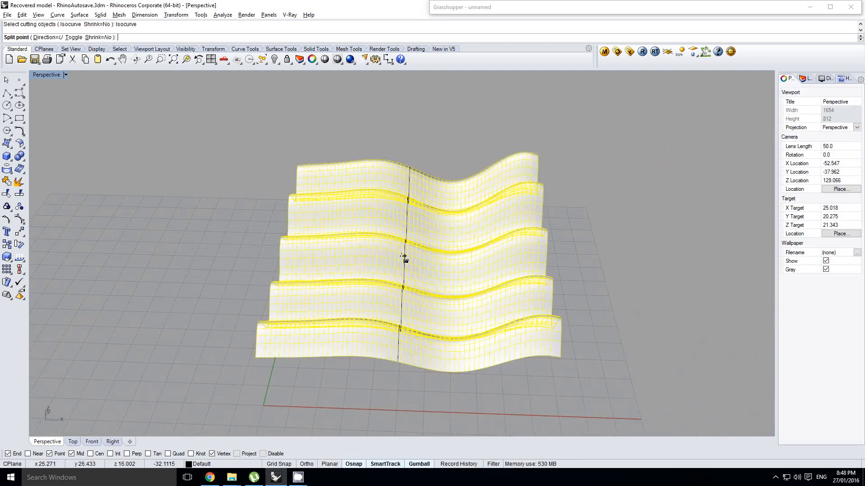
right_click(452, 266)
left_click(597, 264)
left_click(455, 273)
right_click_drag(446, 272, 463, 261, "shift")
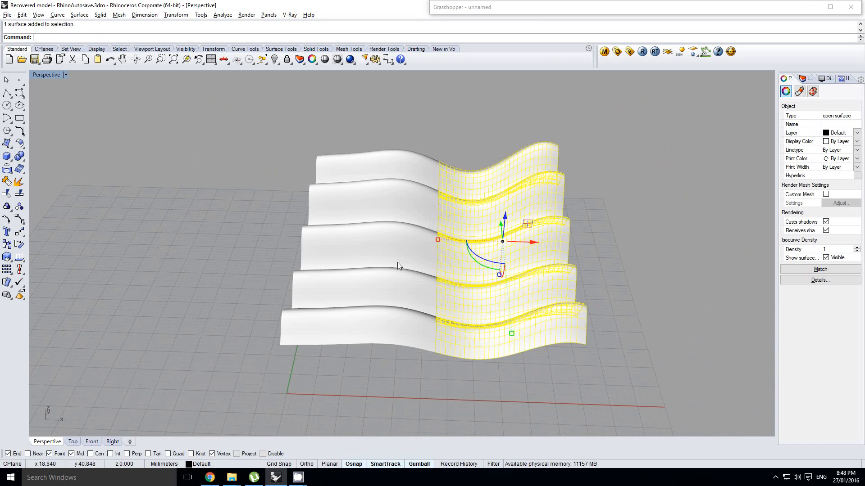
Select the two split surface pieces in turn to compare them.
left_click(371, 240)
left_click(499, 261)
left_click(391, 258)
left_click(471, 267)
left_click(362, 254)
left_click(491, 266)
Delete both split surface pieces and restore the Grasshopper window.
right_click_drag(462, 251, 552, 228)
right_click_drag(423, 221, 346, 261)
left_click_drag(526, 384, 405, 266)
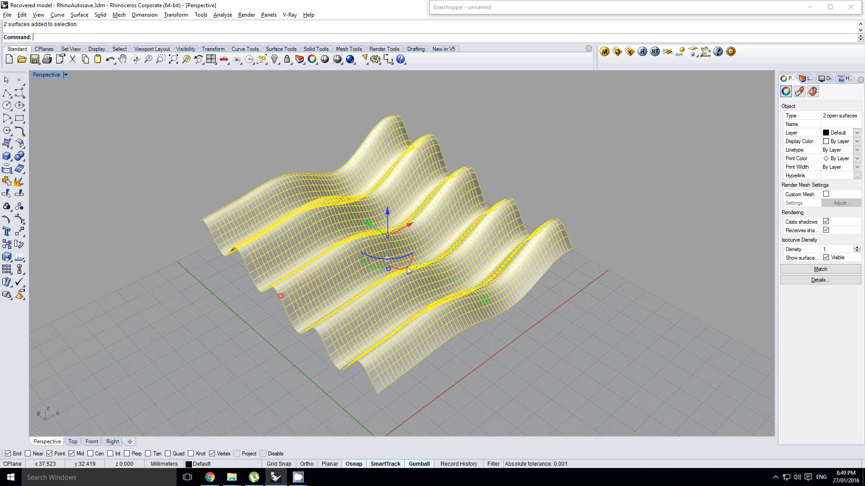
key("Delete")
double_click(547, 6)
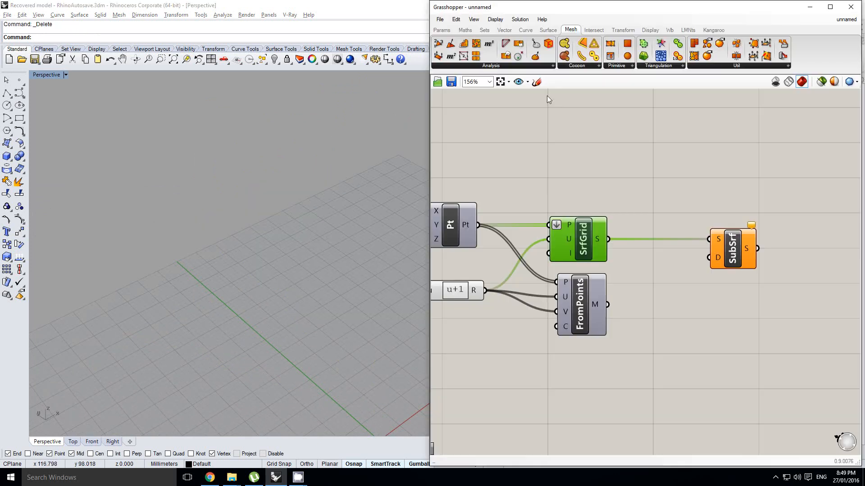
Move the SubSrf component farther from SrfGrid to leave room for another component between them.
left_click(679, 219)
right_click_drag(670, 233, 628, 235)
left_click_drag(734, 254, 830, 254)
right_click_drag(791, 255, 784, 259)
left_click(670, 189)
right_click_drag(691, 208, 686, 210)
left_click(591, 238)
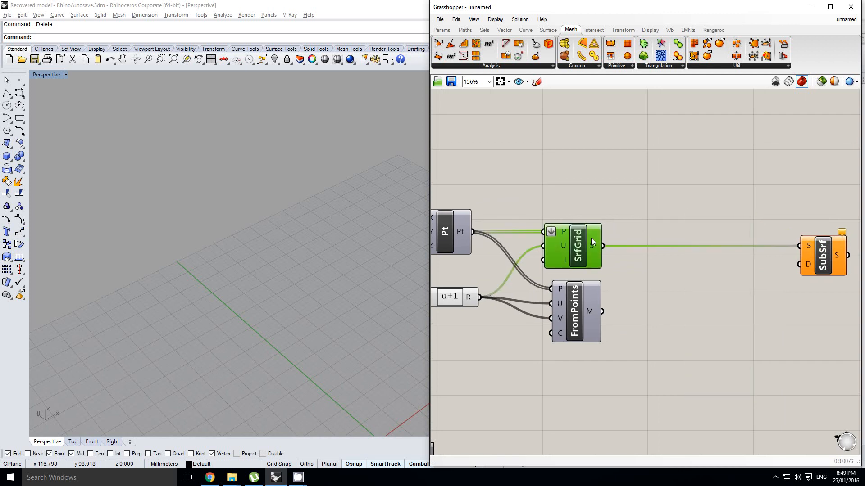
right_click_drag(702, 244, 693, 242)
left_click(721, 250)
right_click_drag(793, 265, 753, 260)
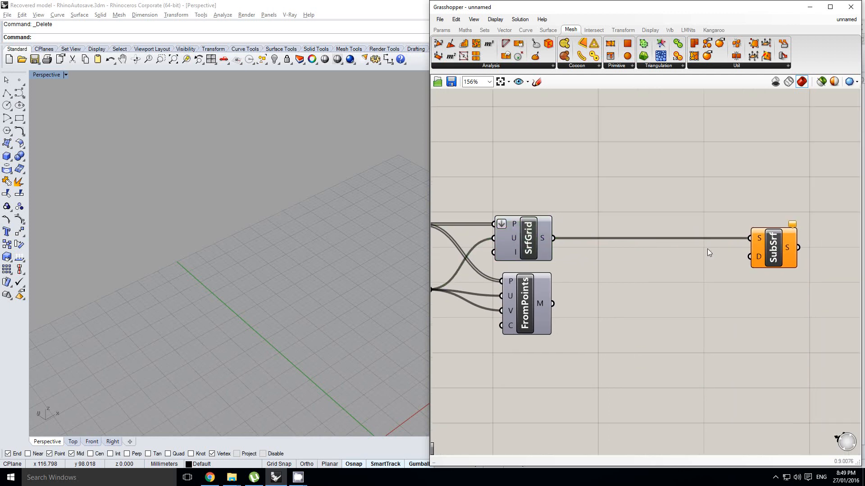
Add a Divide Domain² component between SrfGrid and SubSrf, placed just below their connecting wire.
mouse_move(761, 242)
mouse_move(759, 260)
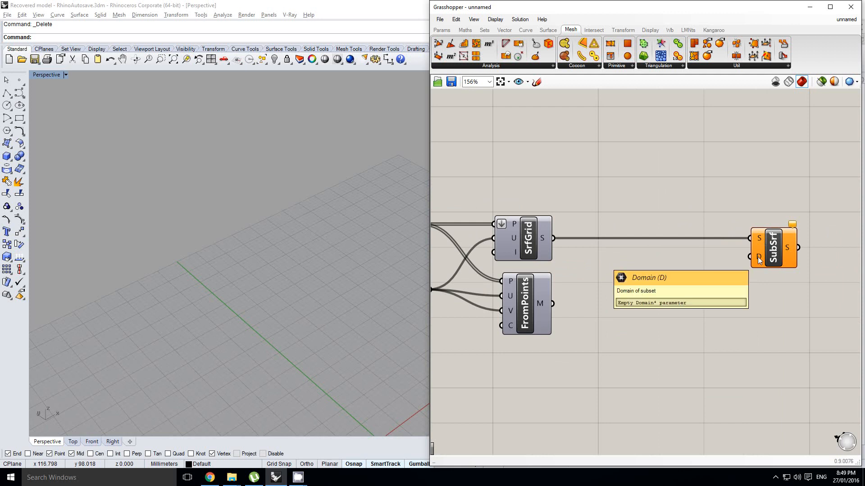
left_click(465, 30)
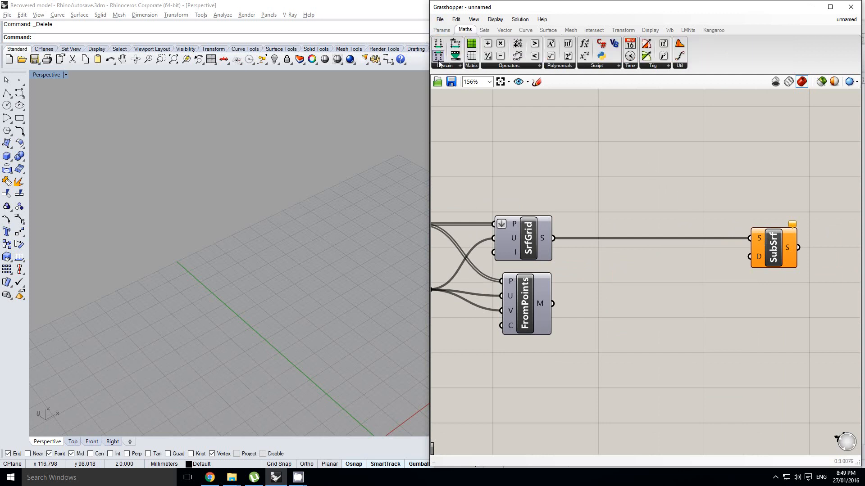
left_click(446, 66)
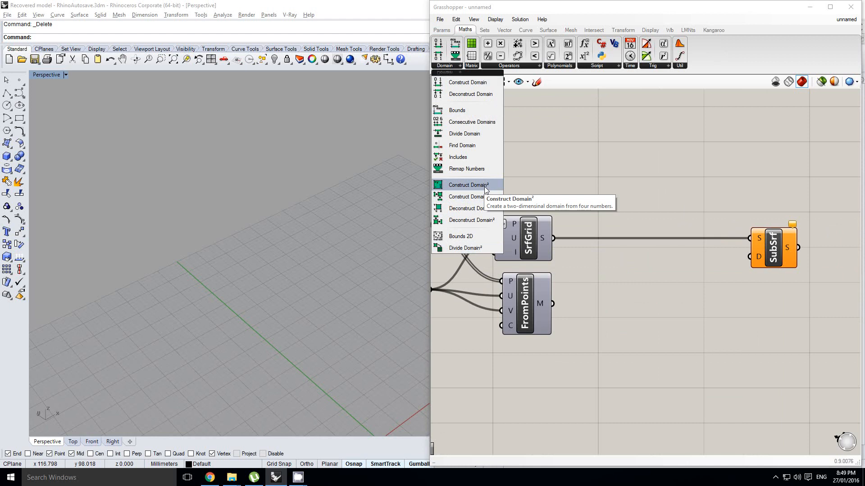
left_click(480, 249)
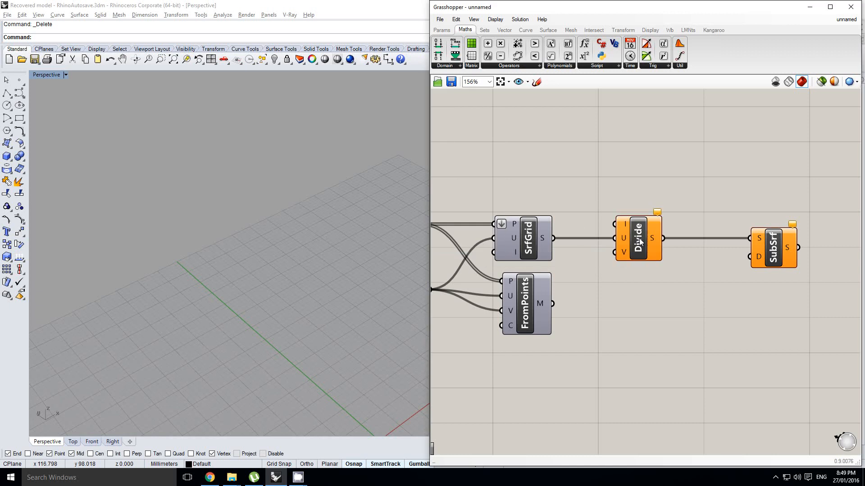
left_click(623, 235)
scroll(624, 235, "up", 2)
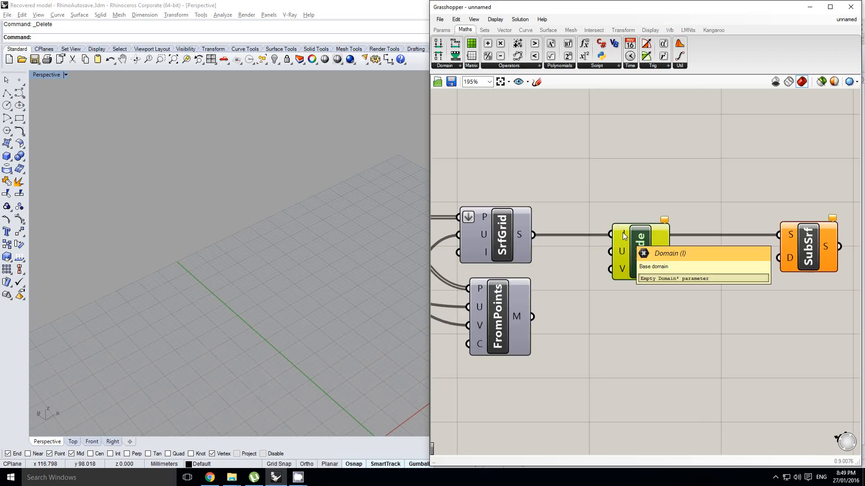
left_click_drag(641, 250, 645, 266)
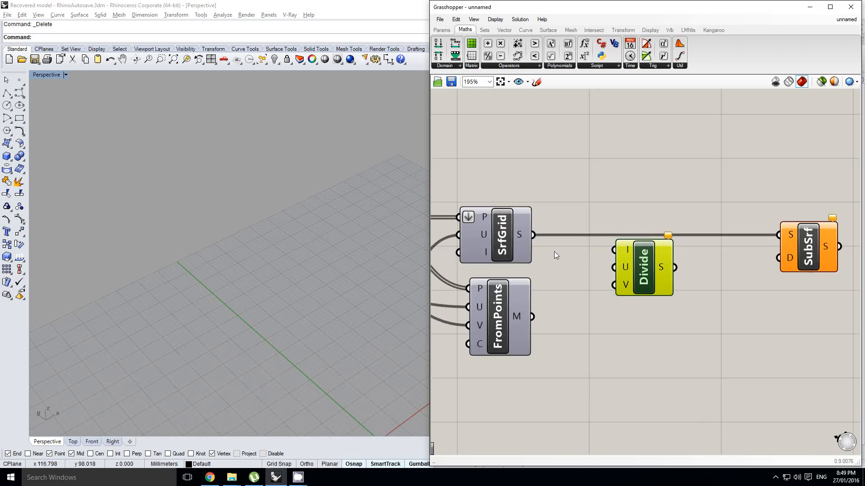
Connect the SrfGrid surface output to the Divide Domain² component's I input.
right_click_drag(553, 251, 604, 243)
left_click(639, 239)
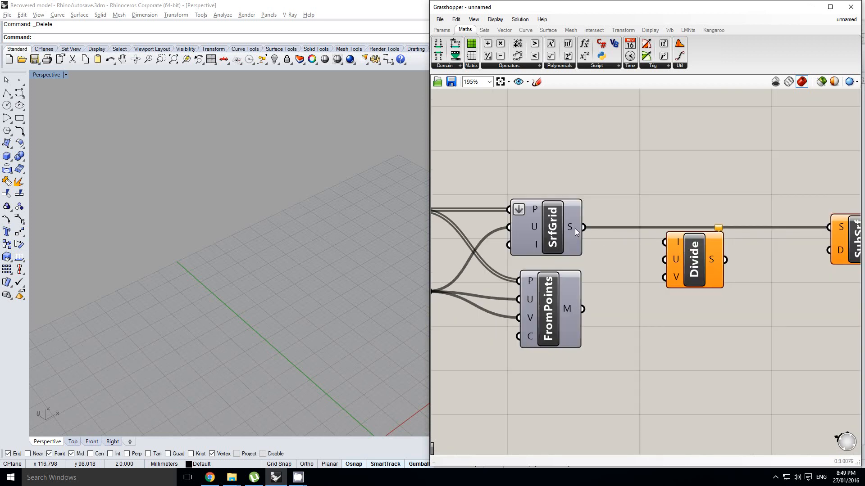
left_click_drag(664, 239, 664, 240)
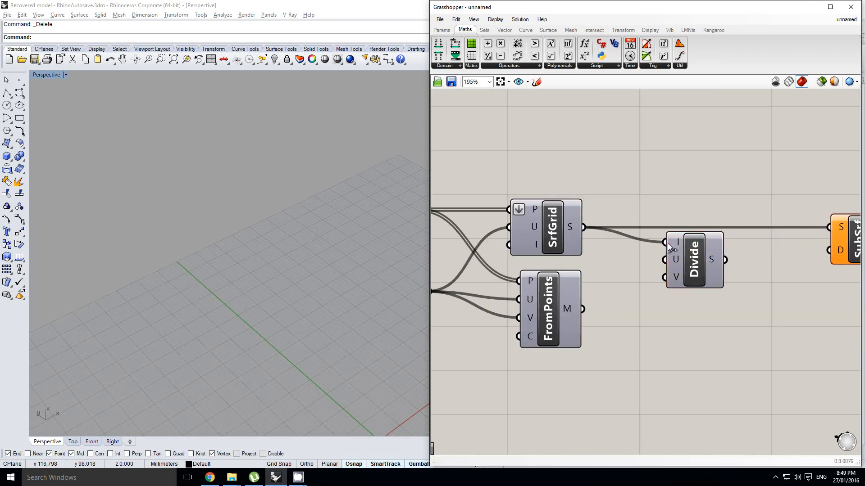
Add a number slider above SrfGrid, raise its upper limit and set its rounding to integers.
scroll(688, 271, "down", 3)
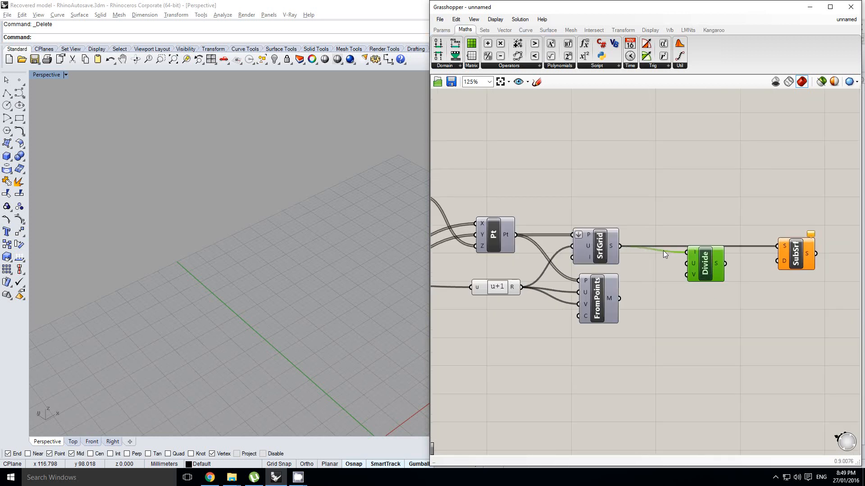
scroll(705, 269, "up", 1)
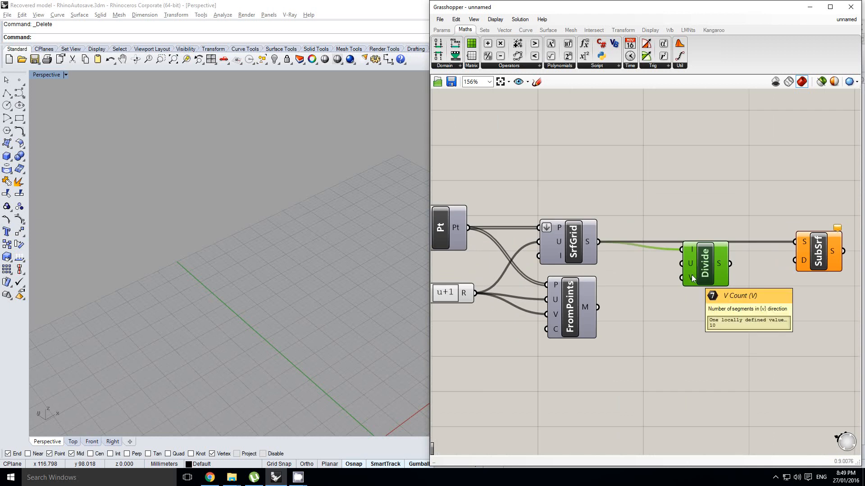
right_click_drag(632, 224, 637, 229)
left_click(442, 30)
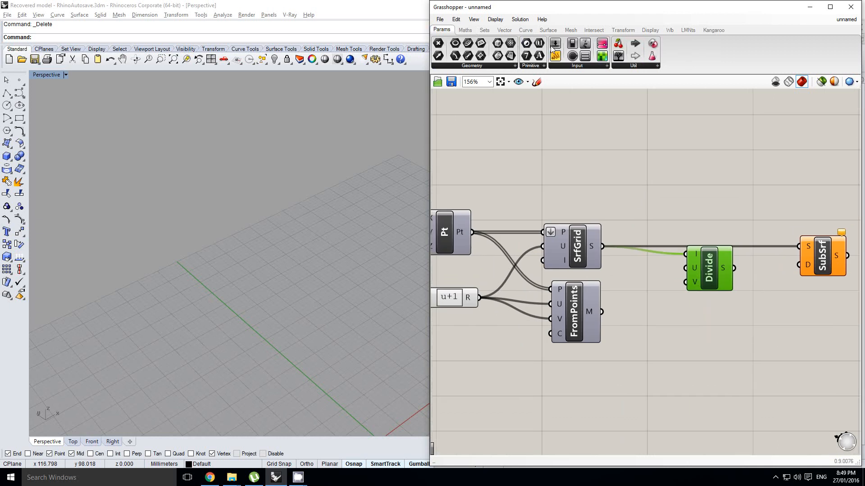
left_click_drag(580, 203, 580, 198)
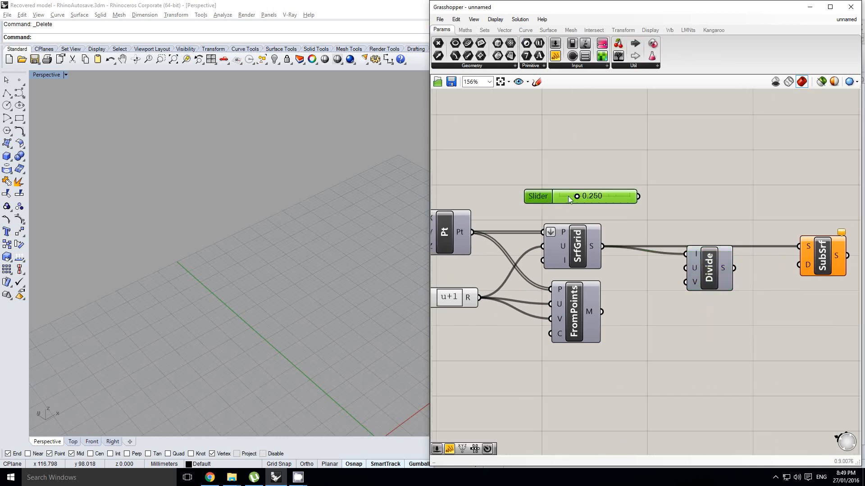
double_click(541, 196)
double_click(557, 228)
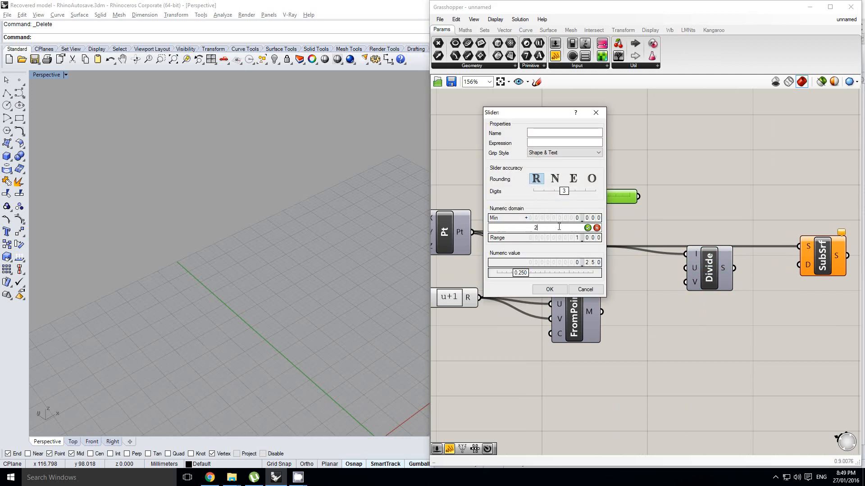
left_click(554, 179)
left_click(559, 290)
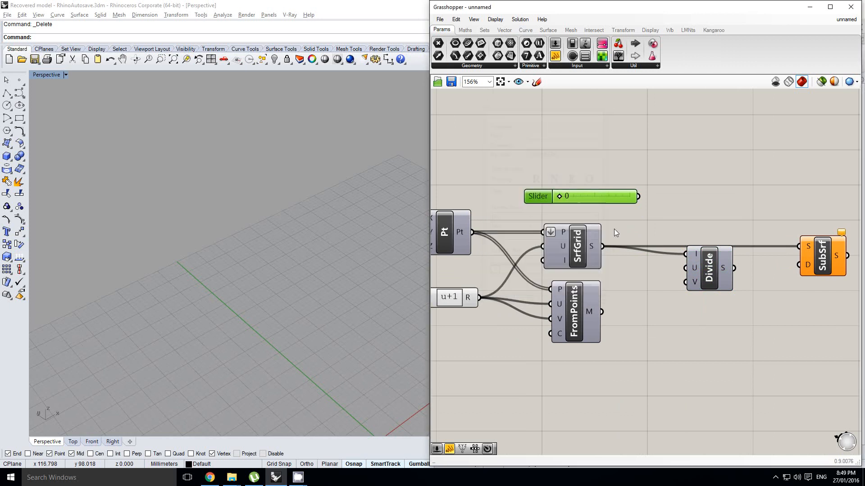
Set the slider to 7 and connect it to both the U and V inputs of Divide Domain².
left_click_drag(675, 281, 686, 282)
left_click(711, 269)
right_click_drag(705, 265, 631, 234)
scroll(559, 209, "up", 2)
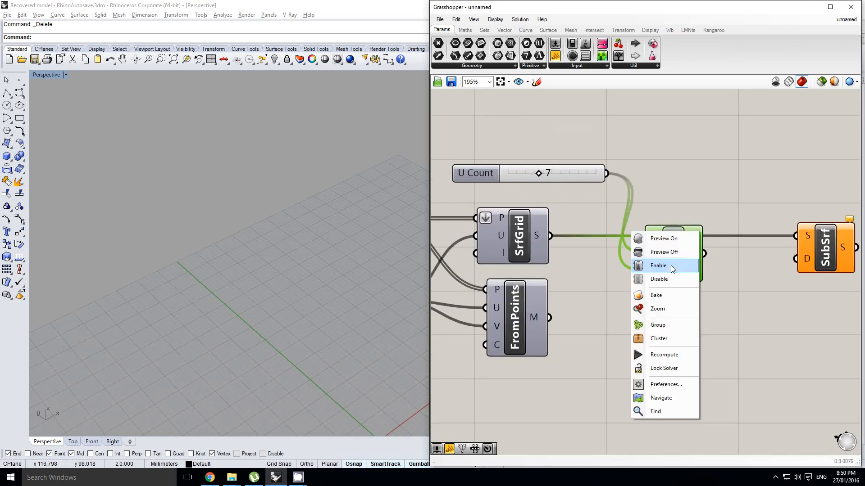
Connect the Divide Domain² component's S output to the D input of SubSrf.
left_click(650, 201)
scroll(634, 229, "down", 3)
scroll(672, 247, "up", 1)
left_click_drag(650, 240, 719, 240)
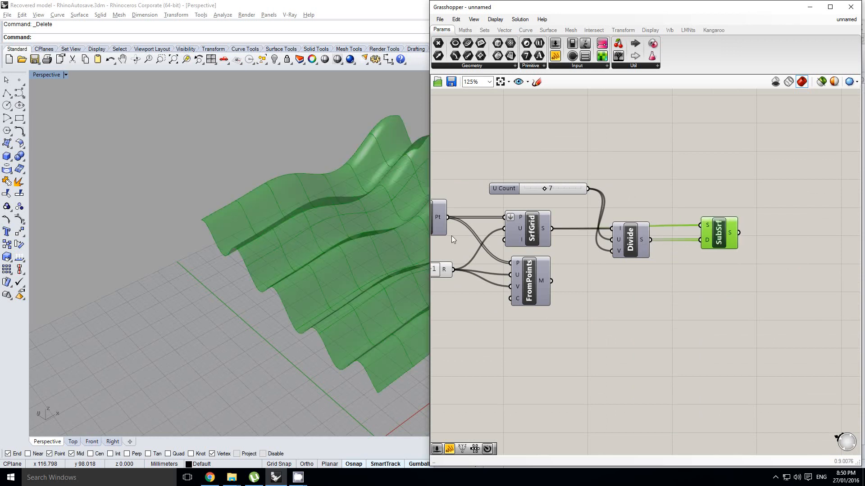
Set the U Count slider to 2 and view the divided surface in the Perspective viewport.
mouse_move(354, 234)
right_mouse_down()
mouse_move(393, 251)
mouse_move(334, 252)
mouse_move(312, 239)
mouse_move(284, 249)
mouse_move(297, 246)
right_mouse_up()
right_click_drag(574, 239, 606, 238)
middle_click(617, 222)
scroll(581, 188, "up", 2)
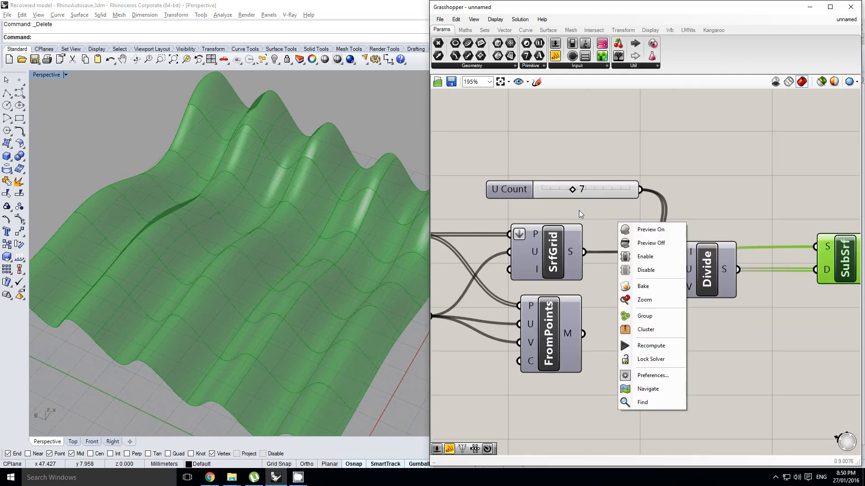
left_click(579, 210)
mouse_move(341, 216)
right_mouse_down()
mouse_move(298, 211)
mouse_move(264, 302)
right_mouse_up()
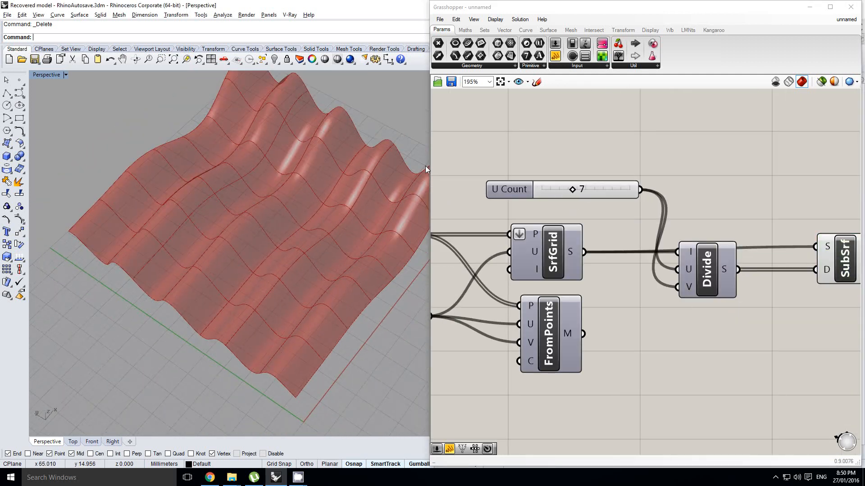
mouse_move(425, 168)
right_mouse_down()
mouse_move(276, 245)
mouse_move(363, 236)
right_mouse_up()
left_click_drag(571, 190, 557, 193)
right_click_drag(398, 231, 285, 274)
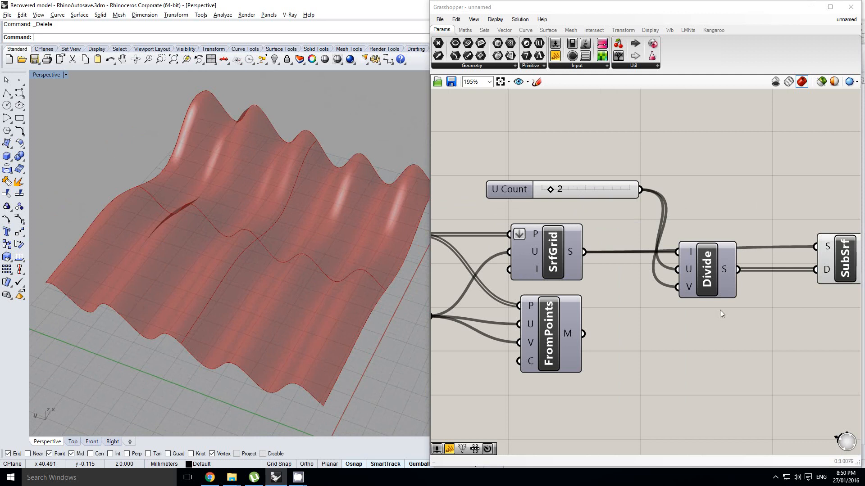
Bake the SubSrf component's surfaces into the Rhino model.
right_click_drag(719, 309, 652, 298)
left_click(773, 246)
middle_click(773, 246)
left_click(794, 262)
Examine the baked surface pieces by selecting them one after another in the Perspective viewport.
right_click_drag(344, 303, 303, 280)
left_click(302, 280)
left_click(345, 226)
left_click(243, 183)
left_click(187, 221)
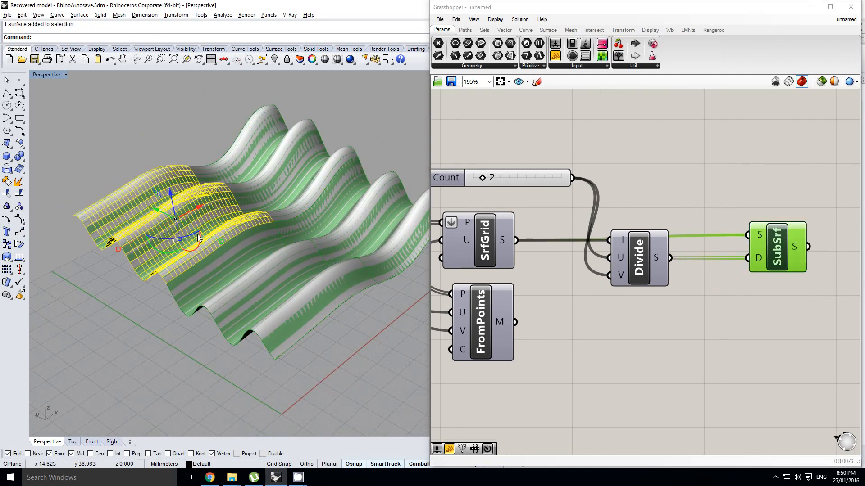
left_click(250, 273)
left_click(339, 231)
left_click(281, 182)
left_click(203, 234)
left_click(269, 272)
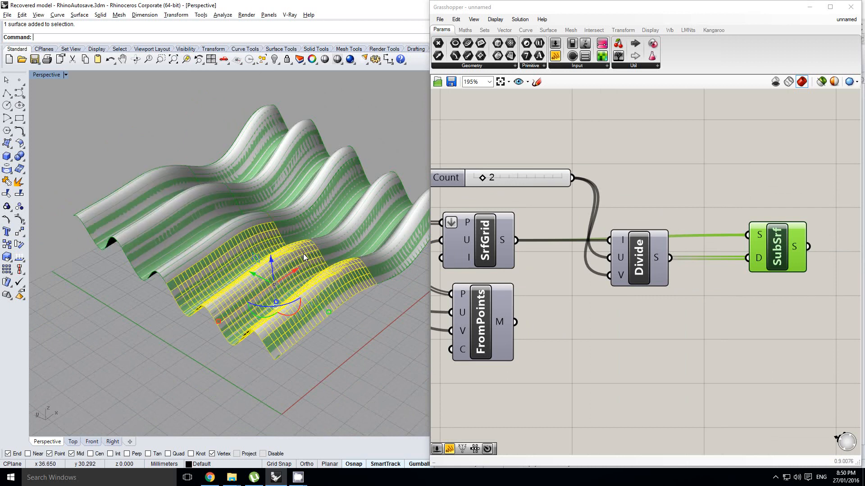
left_click(341, 233)
left_click(287, 186)
Select all four baked surface pieces and delete them.
left_click(349, 314)
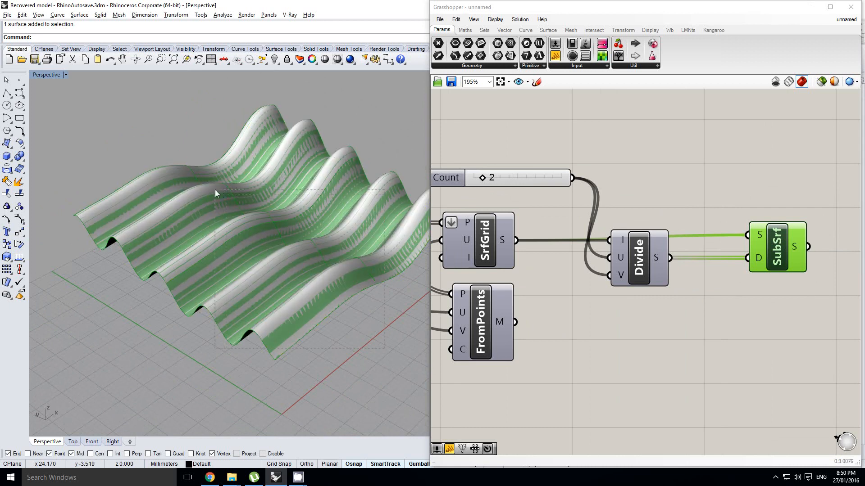
left_click_drag(215, 190, 215, 191)
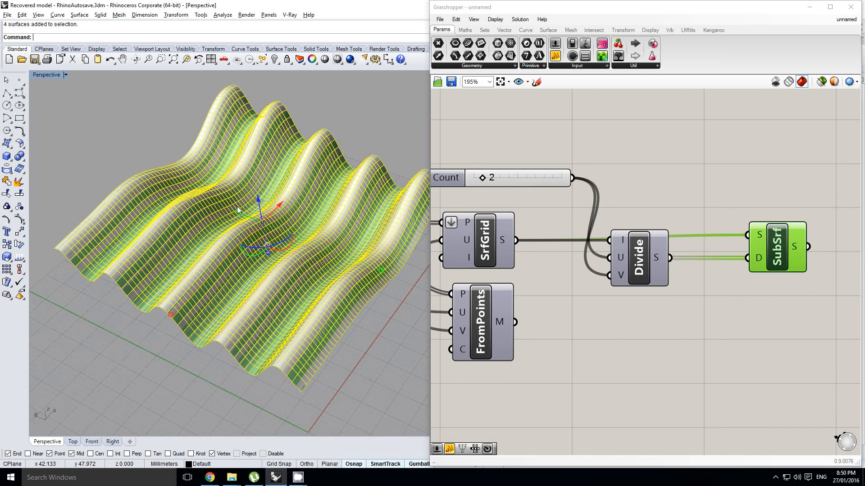
key("Delete")
Set the U Count slider to 8.
right_click_drag(740, 290, 729, 270)
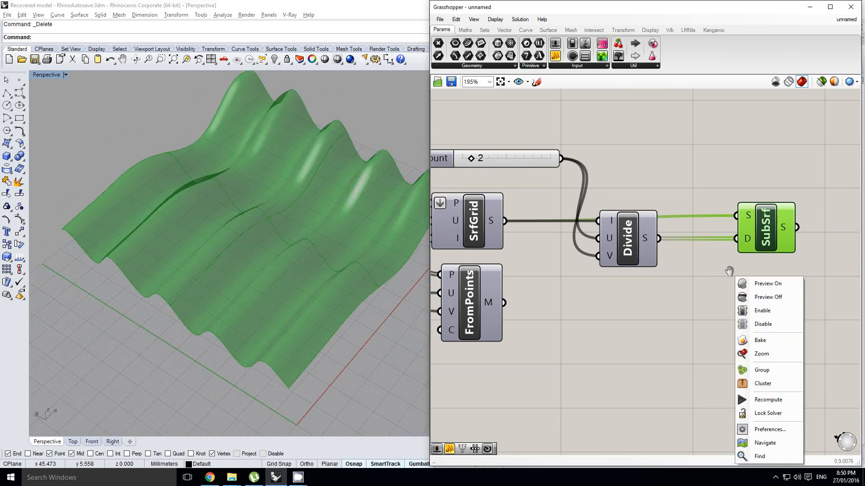
left_click(680, 277)
scroll(693, 270, "down", 3)
left_click(716, 252)
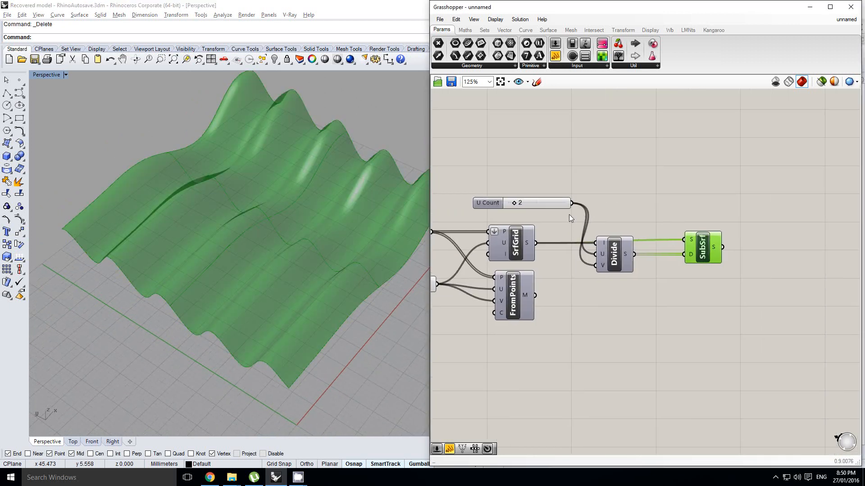
scroll(542, 212, "up", 1)
left_click_drag(505, 203, 527, 200)
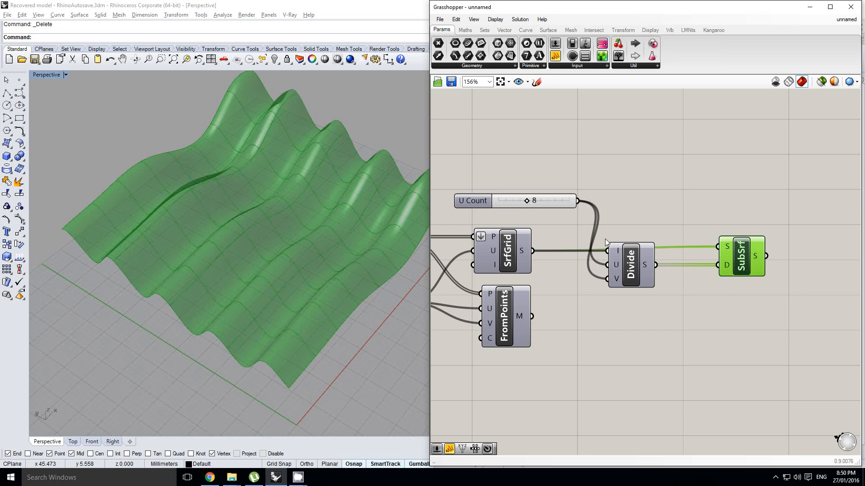
Duplicate SubSrf, place the copy after the original and connect the original's S output to the copy's S input.
right_click_drag(712, 271, 684, 269)
left_click(700, 257)
right_click_drag(756, 257, 625, 251)
left_click(617, 249)
left_click_drag(719, 262, 718, 262)
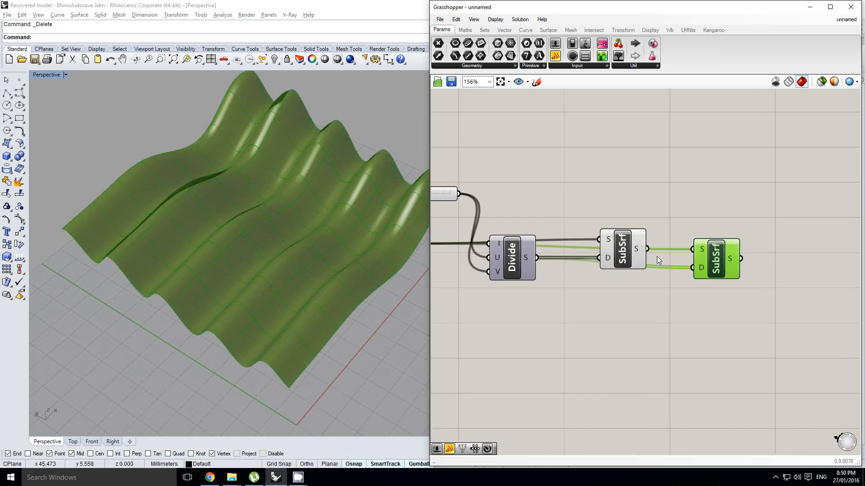
Move the copied SubSrf farther away from the original and deselect it.
right_click_drag(653, 245, 674, 241)
middle_click(691, 213)
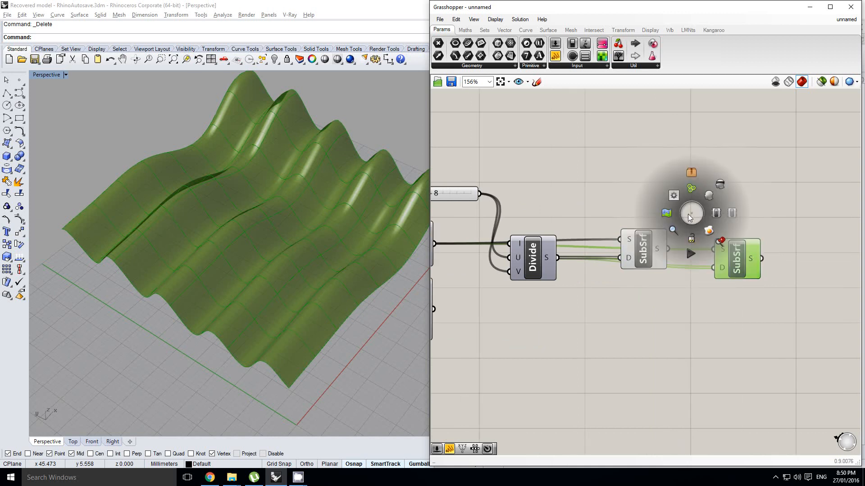
left_click_drag(743, 258, 773, 261)
left_click(667, 306)
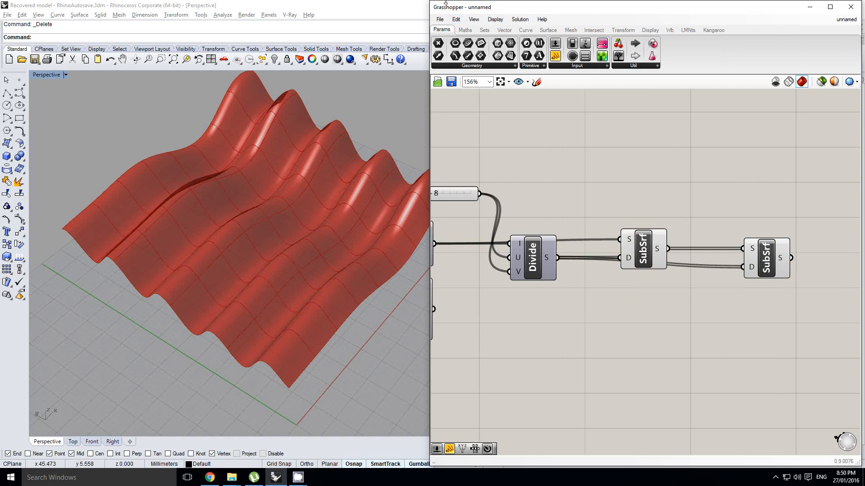
Add a Construct Domain² component with U0, U1, V0 and V1 inputs below the first SubSrf.
left_click(465, 30)
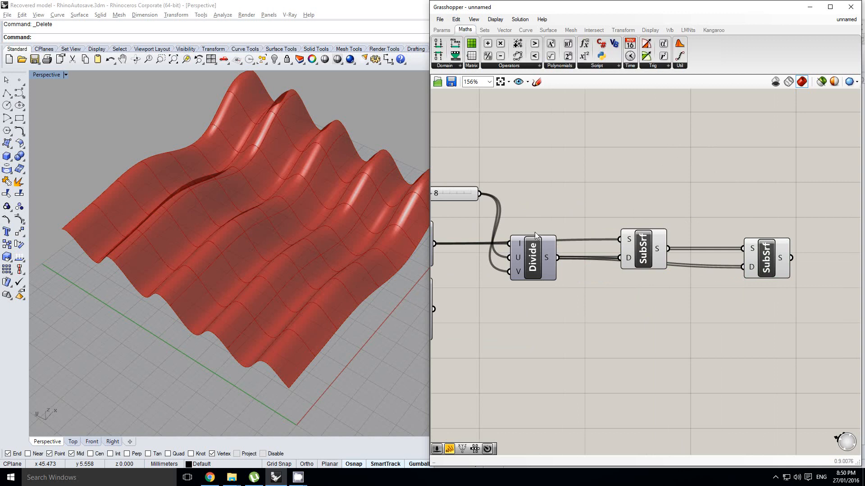
left_click(449, 66)
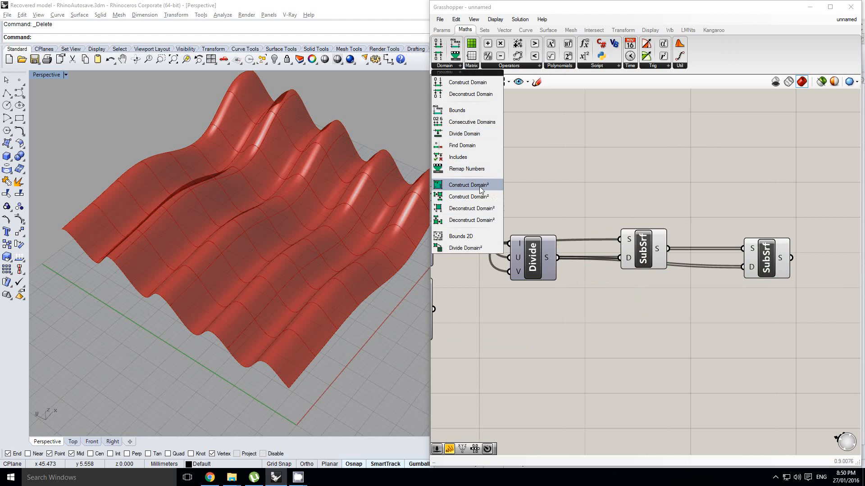
left_click_drag(480, 187, 653, 328)
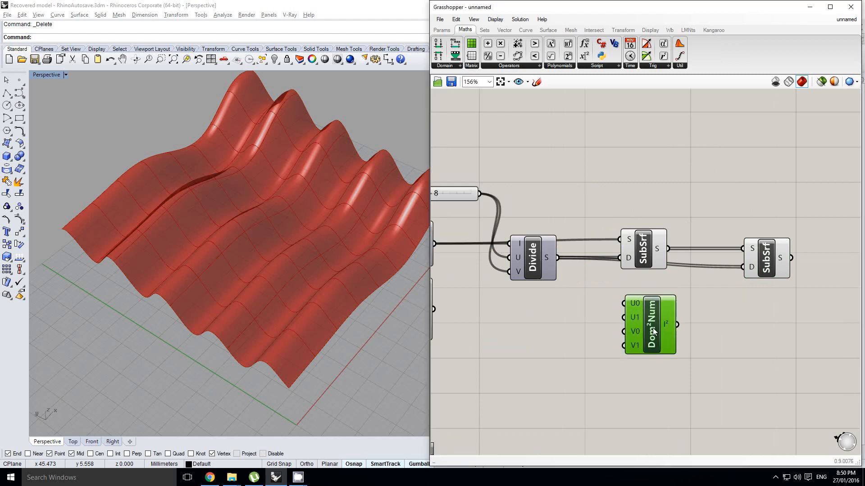
left_click(448, 66)
left_click_drag(464, 185, 515, 165)
key("Delete")
Add the Construct Domain² variant with U and V inputs below Dom²Num and feed it from two Construct Domain components.
left_click(448, 65)
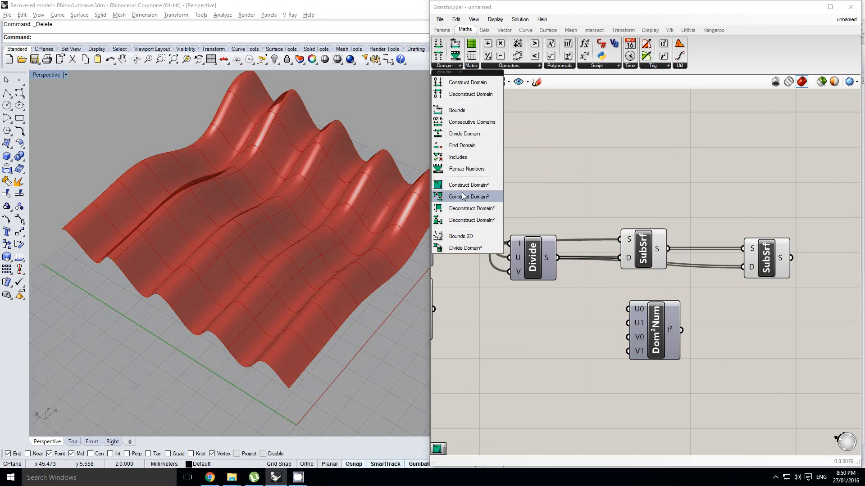
left_click_drag(467, 201, 638, 392)
right_click_drag(637, 386, 649, 364)
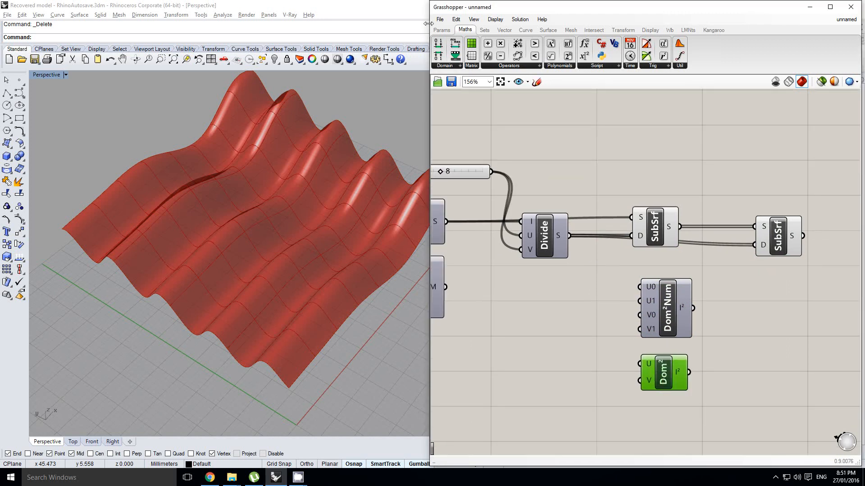
left_click_drag(584, 361, 640, 384)
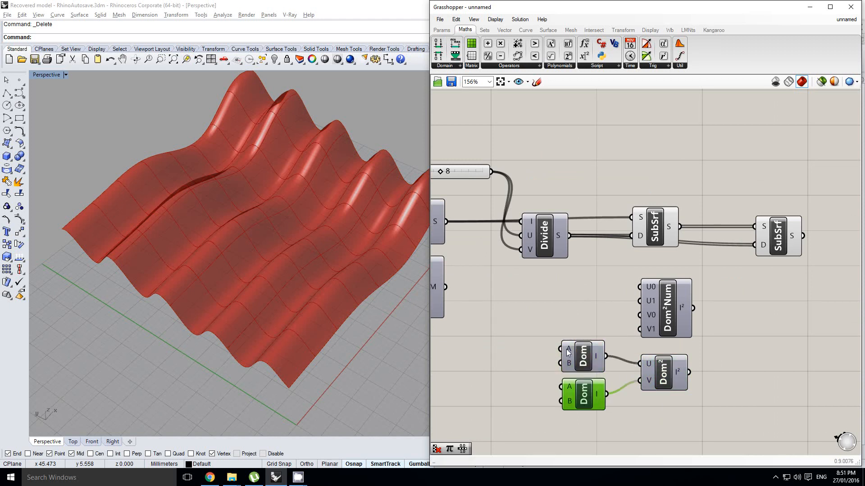
Delete the two Construct Domain components together with the Dom² component they feed.
left_click_drag(670, 411, 575, 360)
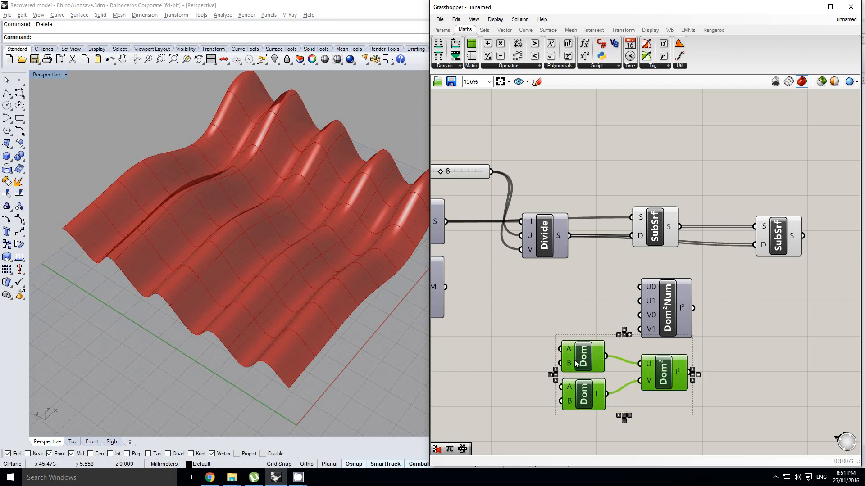
key("Delete")
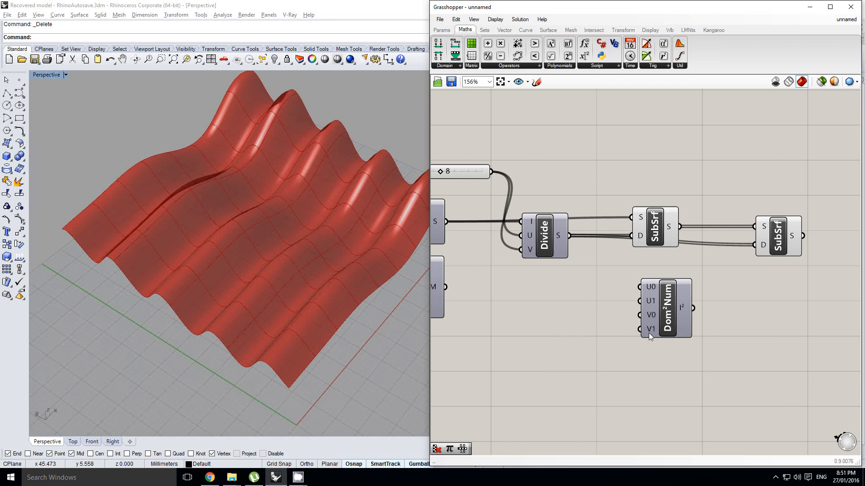
Add a number slider ahead of Dom²Num and connect it to the U0 input.
right_click_drag(649, 329, 674, 326)
left_click(687, 312)
right_click_drag(617, 312, 644, 284)
left_click(448, 32)
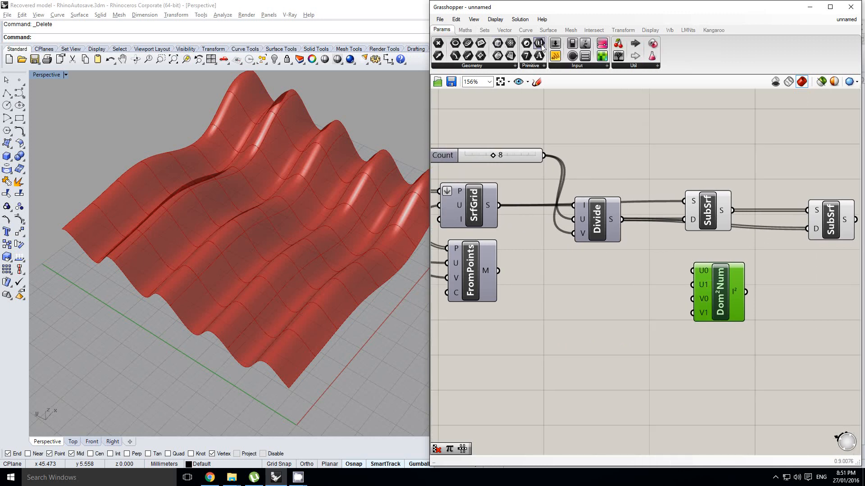
left_click_drag(588, 250, 574, 285)
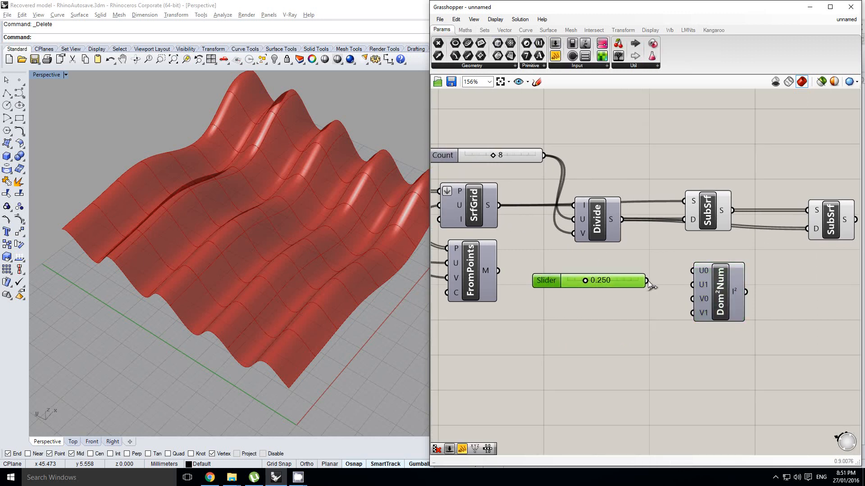
left_click_drag(685, 273, 692, 271)
Make three copies of the slider below it and connect them to Dom²Num's U1, V0 and V1 inputs.
left_click_drag(640, 283, 692, 299)
left_click_drag(623, 304, 618, 326)
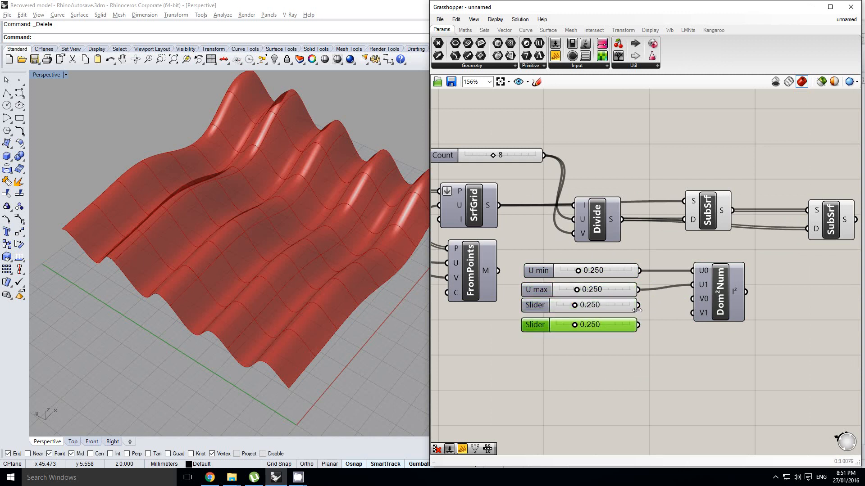
left_click_drag(673, 303, 692, 299)
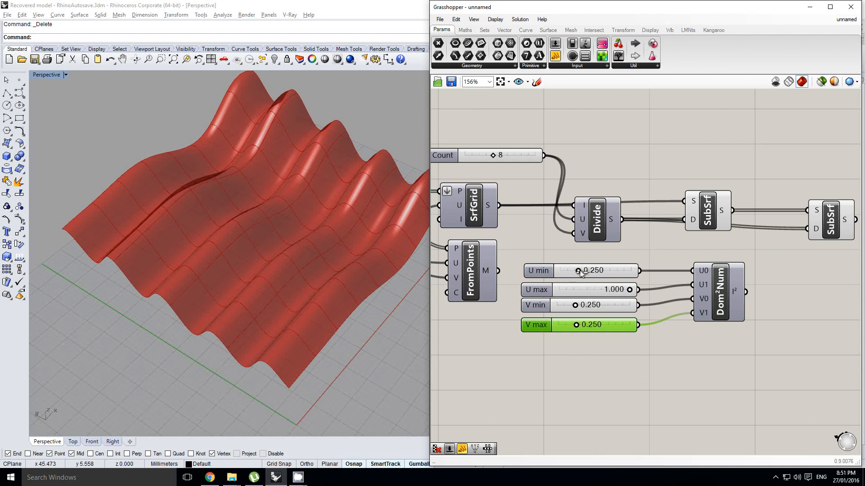
Set the sliders to U min 0.160, U max 1.000, V min 0.163 and V max 1.000.
left_click_drag(578, 271, 572, 270)
left_click_drag(575, 305, 639, 328)
right_click_drag(640, 328, 633, 335)
Connect the Dom²Num I² output to the second SubSrf's D input, replacing the wire from Divide Domain².
left_click(736, 265)
right_click_drag(736, 261, 657, 275)
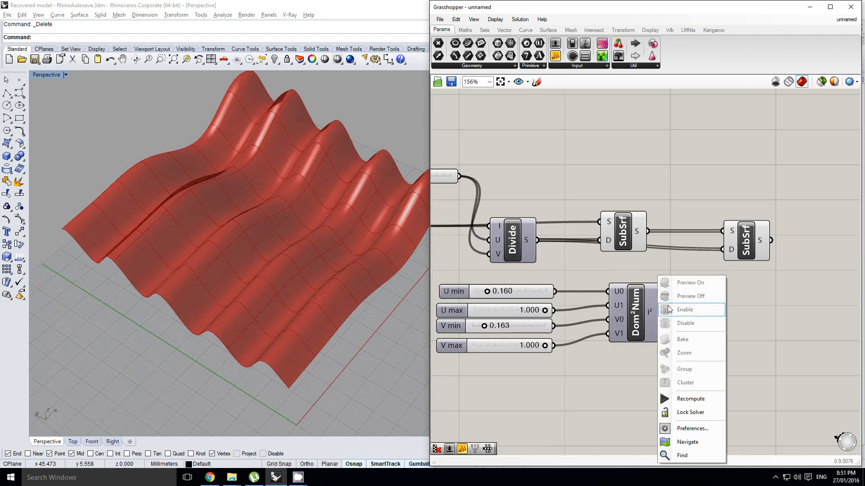
left_click(659, 268)
left_click_drag(661, 312, 716, 256)
right_click_drag(699, 259, 707, 260)
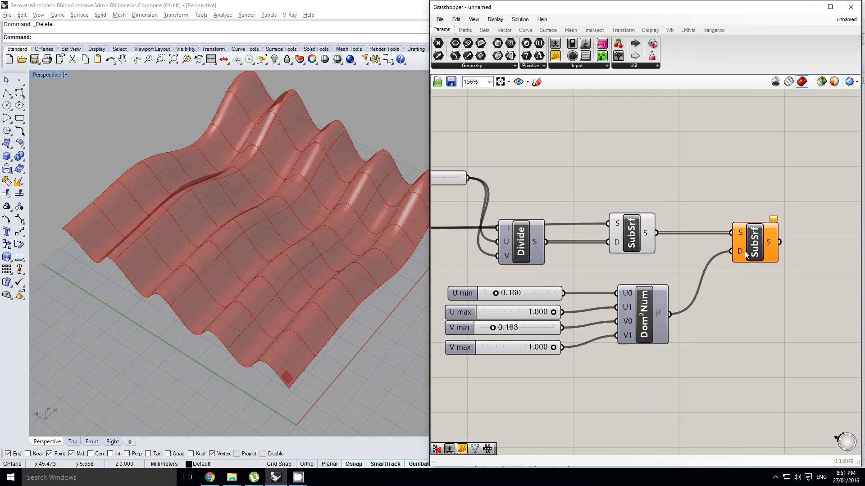
Reparameterize the S input of the second SubSrf so the constructed domain trims every panel.
mouse_move(773, 222)
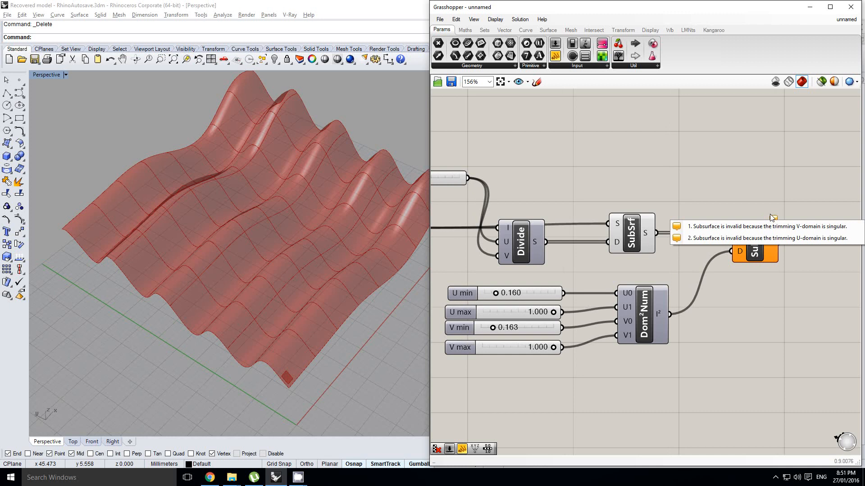
right_click_drag(766, 195, 732, 200)
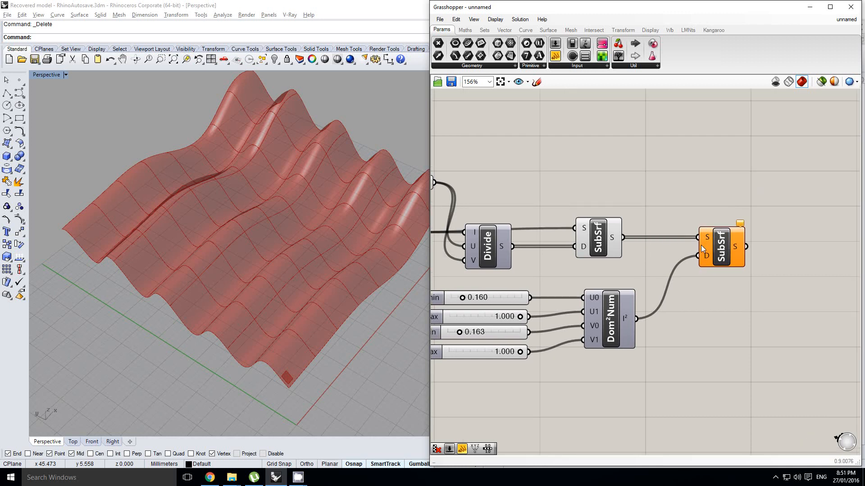
left_click(709, 238)
right_click(708, 237)
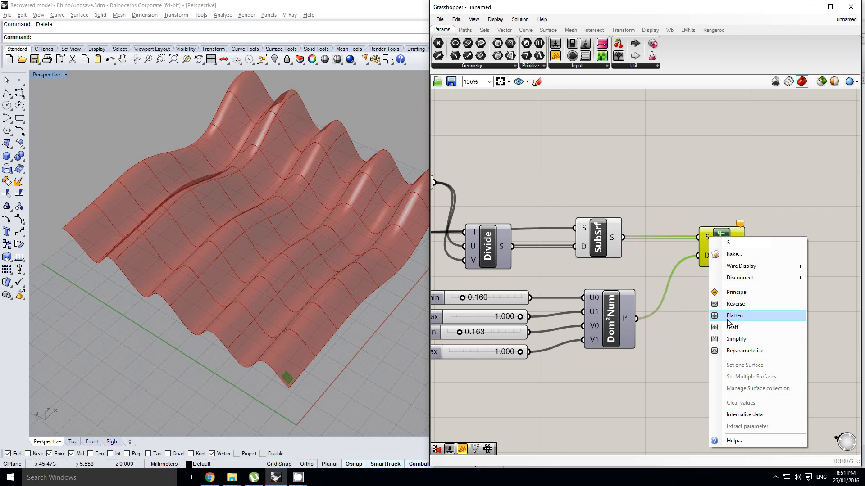
left_click(733, 352)
right_click_drag(279, 301, 374, 274)
scroll(333, 346, "up", 5)
scroll(374, 274, "down", 5)
Turn off the preview of the first SubSrf, leaving the second SubSrf's preview on.
right_click_drag(528, 269, 597, 252)
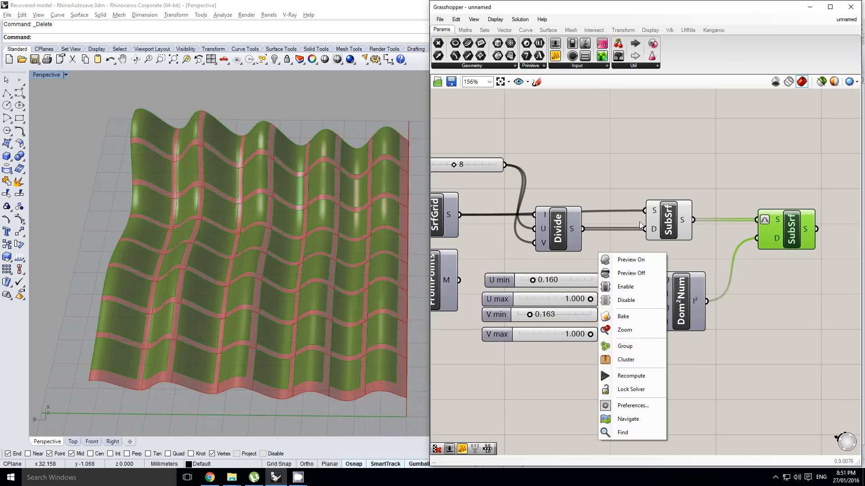
left_click(664, 218)
middle_click(670, 215)
left_click(684, 197)
right_click_drag(271, 233, 345, 221)
scroll(309, 257, "up", 4)
scroll(345, 222, "down", 4)
Turn the first SubSrf's preview back on and hide the preview of the second SubSrf.
left_click(669, 213)
middle_click(670, 212)
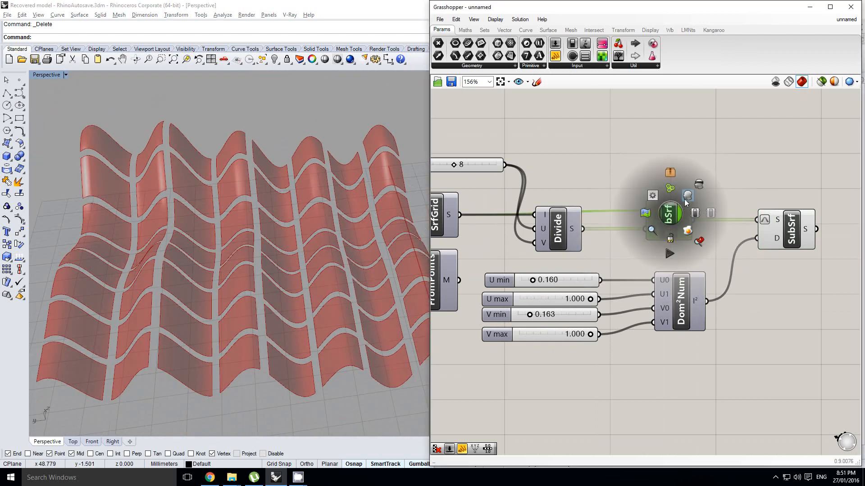
left_click(687, 196)
left_click(794, 226)
middle_click(795, 226)
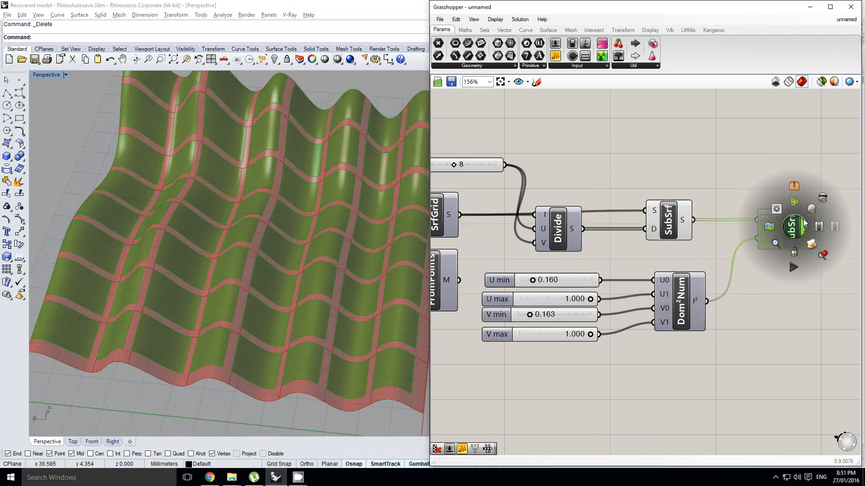
left_click(822, 199)
Hide the first SubSrf's preview and turn the second SubSrf's preview on again.
left_click(669, 221)
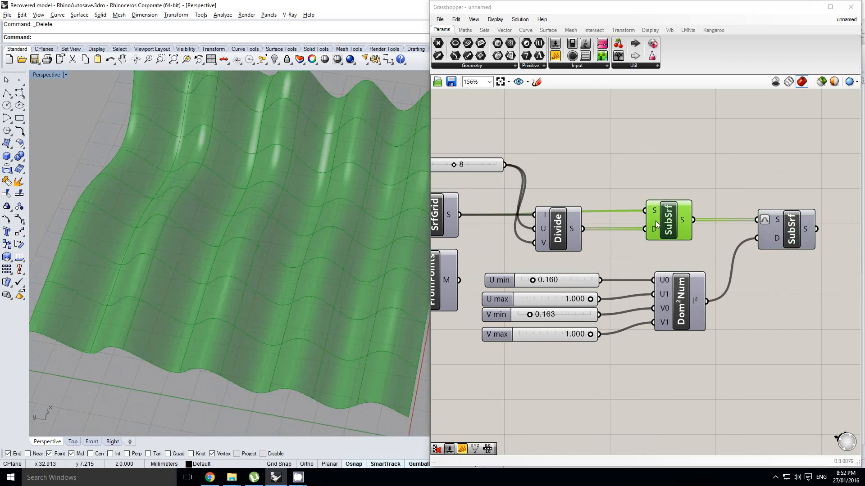
middle_click(658, 222)
left_click(686, 193)
right_click_drag(787, 224, 754, 222)
left_click_drag(755, 223, 749, 220)
middle_click(749, 221)
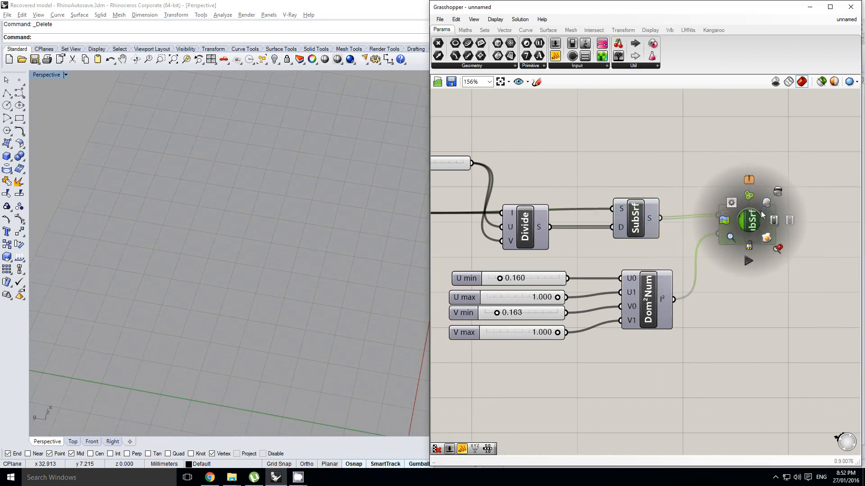
left_click(764, 204)
Try other trimming values by setting U min to 0.513, U max to 0.744 and V min to 0.248.
right_click_drag(387, 266, 372, 266)
scroll(543, 284, "up", 1)
right_click_drag(543, 284, 605, 263)
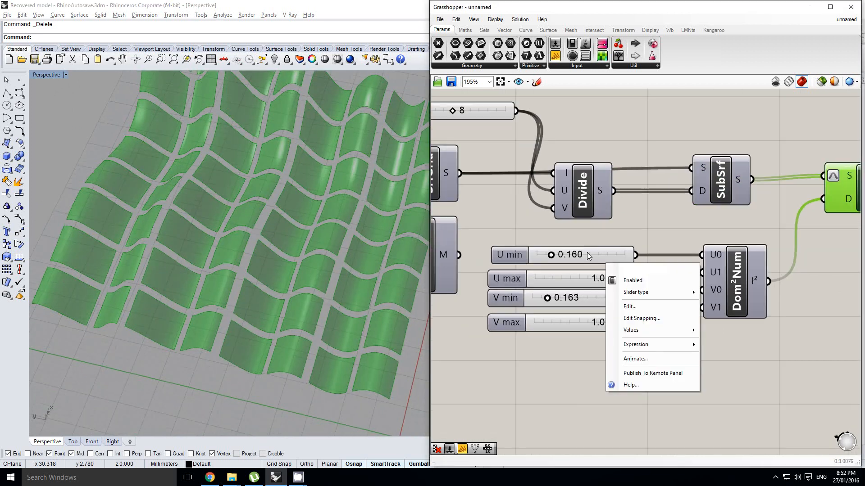
left_click(565, 244)
left_click_drag(550, 257, 581, 264)
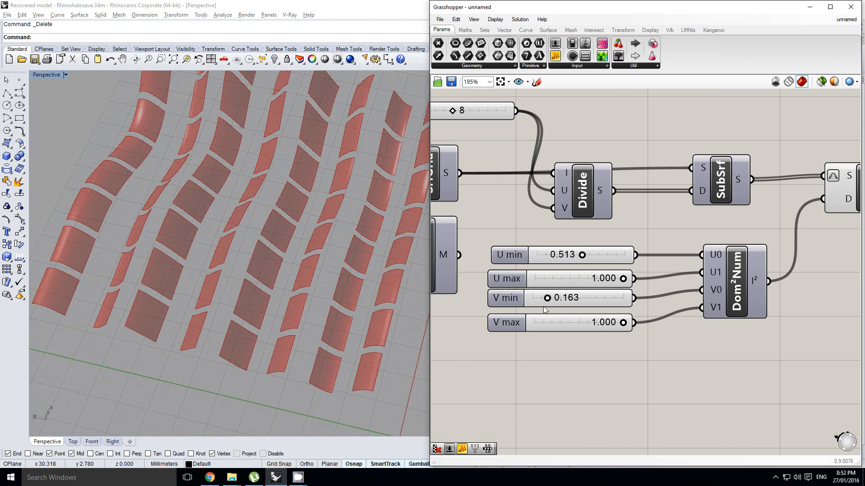
mouse_move(547, 298)
left_mouse_down()
mouse_move(569, 301)
mouse_move(562, 302)
left_mouse_up()
left_click_drag(622, 282, 601, 286)
Delete the U max and V max sliders feeding Dom²Num.
scroll(620, 285, "down", 3)
right_click_drag(629, 297, 650, 314)
left_click(631, 335)
scroll(632, 334, "up", 3)
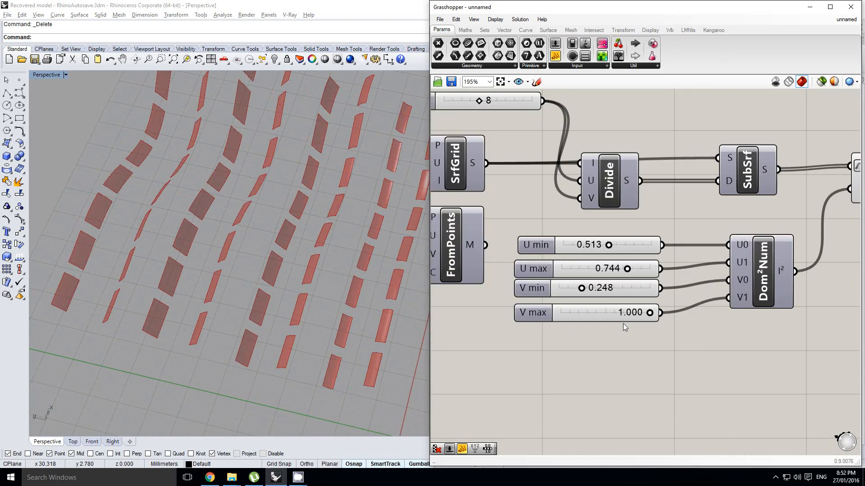
left_click(619, 317)
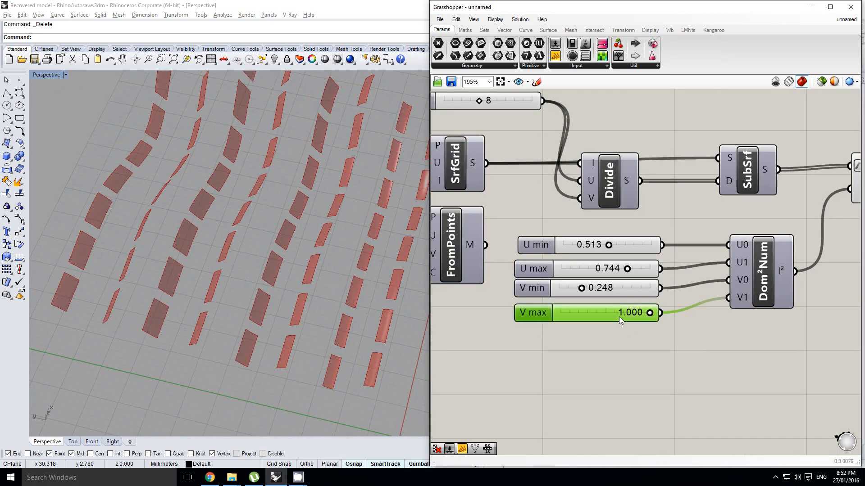
left_click(584, 273, "shift")
key("Delete")
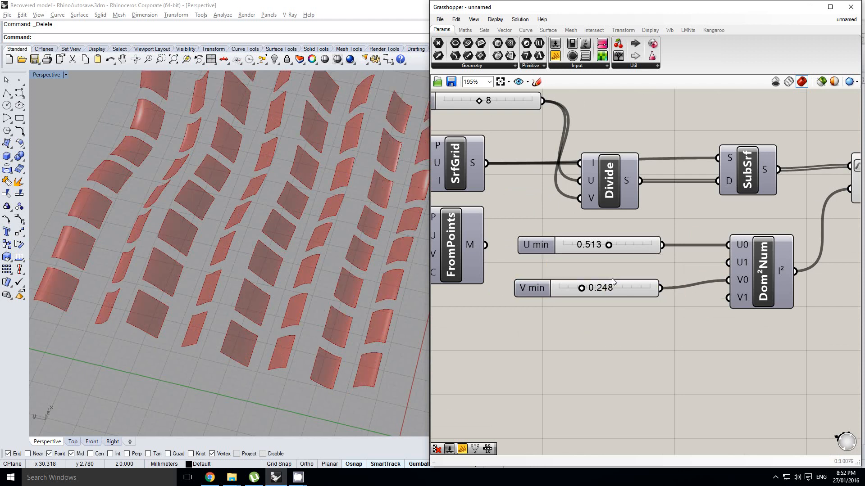
Add an Expression component below the V min slider and set its expression to 1-x.
left_click(465, 31)
left_click_drag(584, 57, 604, 329)
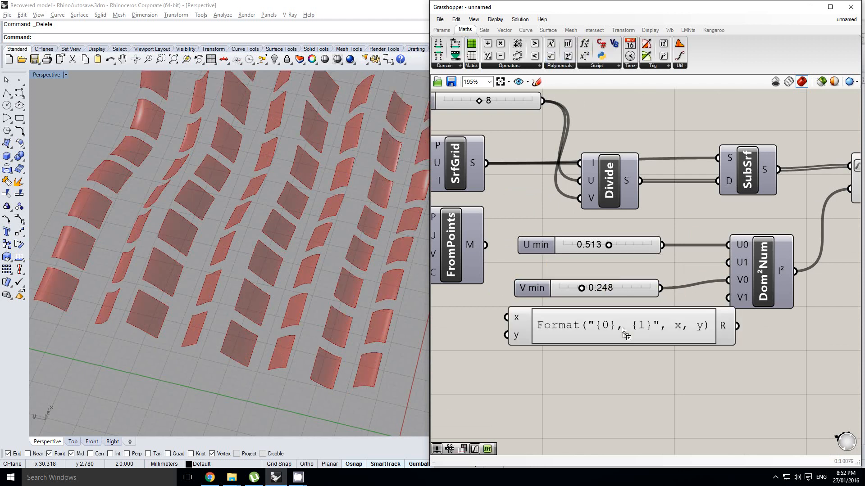
double_click(620, 326)
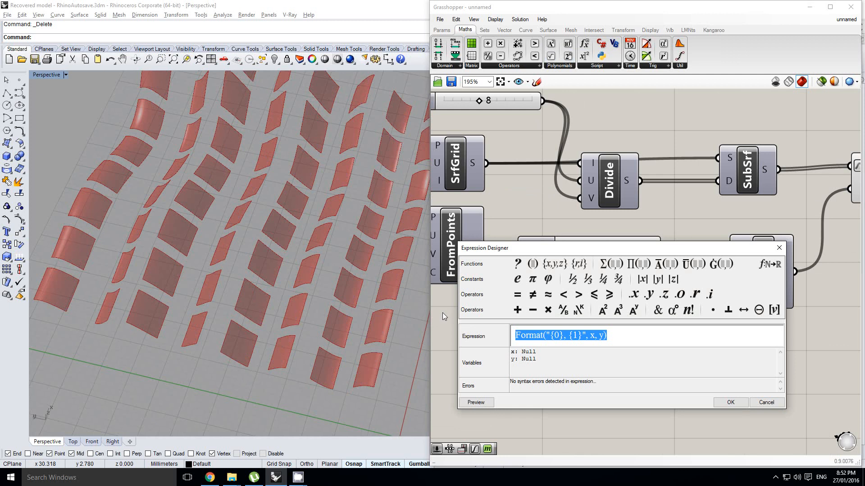
type("1-x")
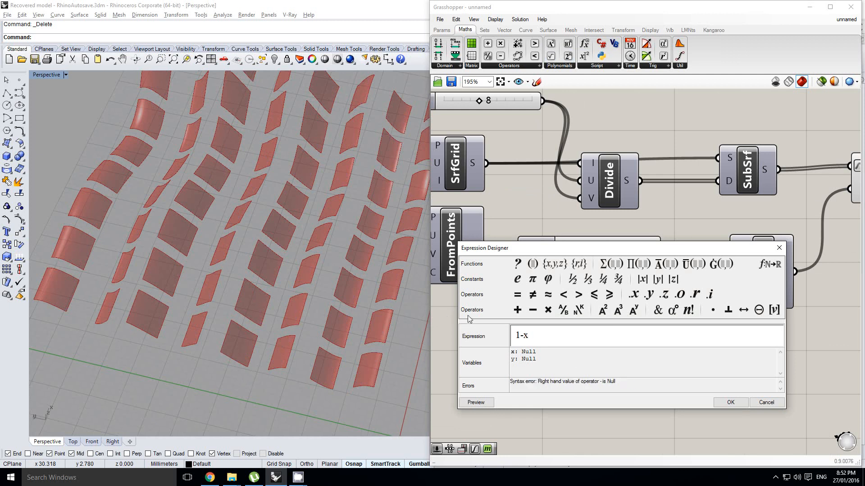
left_click(730, 402)
Connect the U min slider to the expression's x input and remove its y input.
right_click_drag(670, 334, 634, 333)
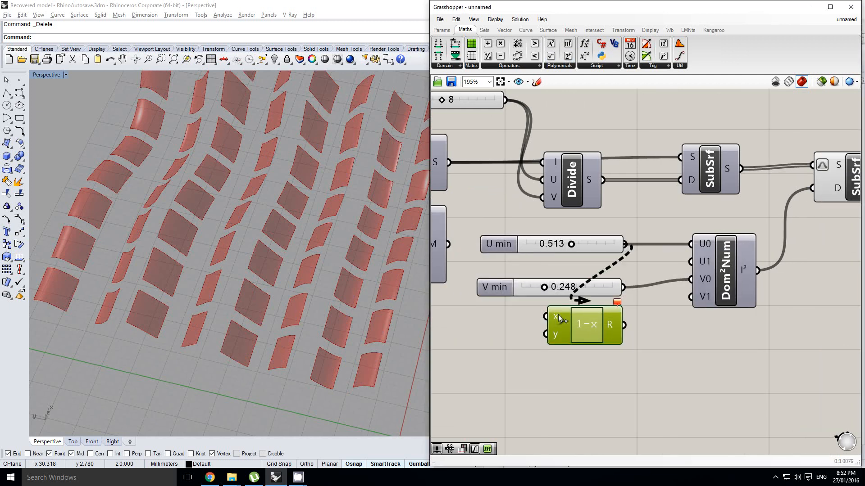
left_click_drag(558, 315, 557, 316)
scroll(565, 325, "up", 7)
left_click(548, 367)
scroll(565, 359, "down", 9)
right_click_drag(655, 338, 591, 329)
scroll(588, 376, "up", 1)
left_click(625, 358)
Place the 1-x expression between the U slider and Dom²Num and connect its output to the U1 input.
left_click(681, 287)
left_click_drag(653, 307, 687, 308)
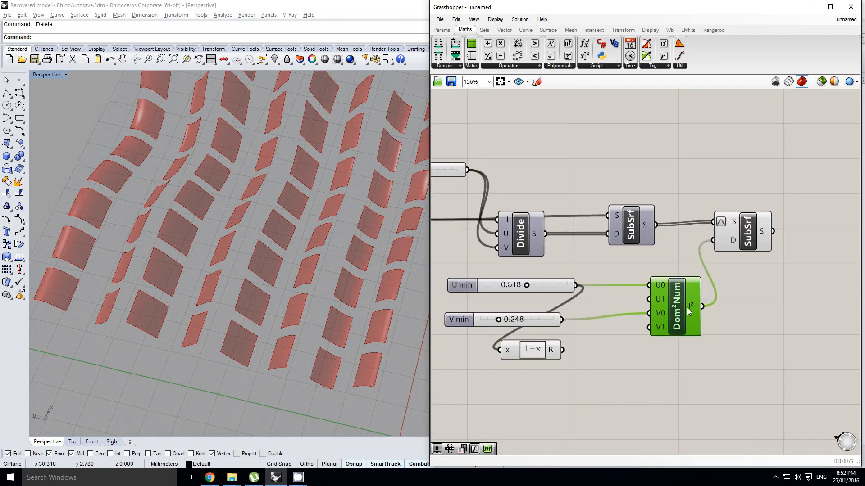
left_click_drag(535, 352, 604, 300)
Make a copy of the 1-x expression below, wiring the V slider into its x input and its output to V1.
double_click(600, 339)
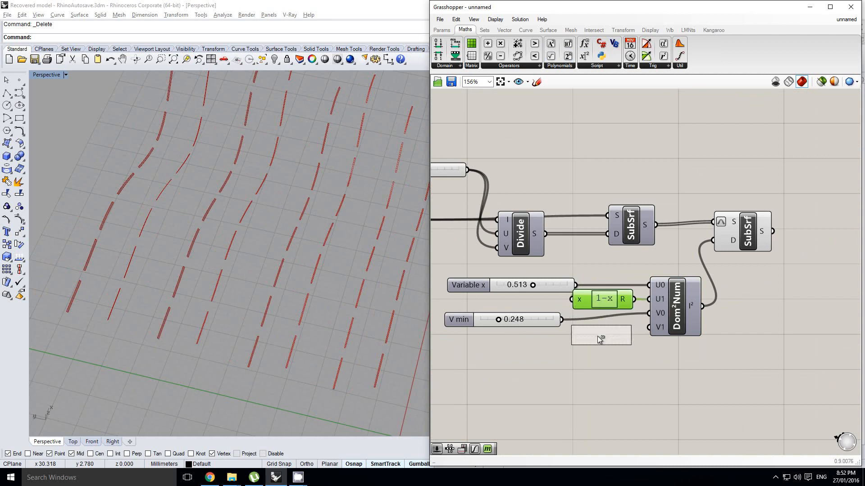
left_click_drag(597, 336, 574, 335, "alt")
left_click_drag(605, 335, 596, 339)
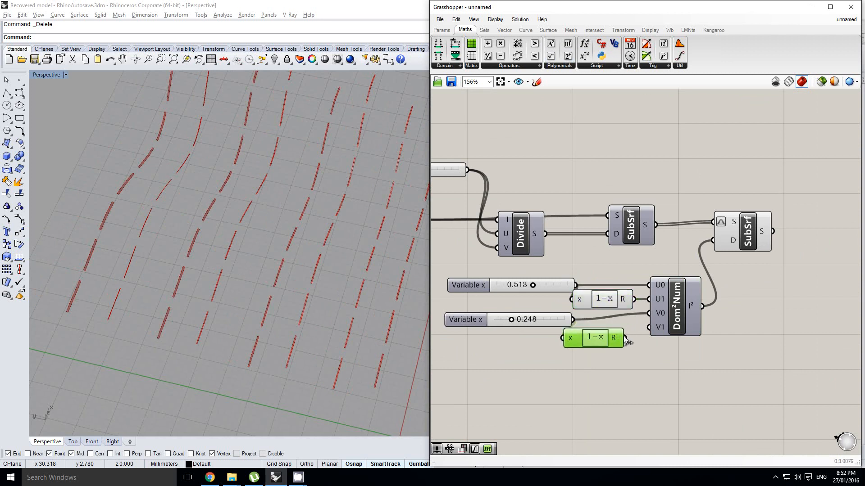
left_click_drag(659, 328, 658, 327)
right_click_drag(627, 316, 647, 322)
Move the U and V sliders farther away from the two 1-x expressions to tidy the layout.
left_click(561, 325)
left_click_drag(568, 325, 553, 325)
left_click(569, 292)
left_click_drag(569, 292, 558, 285)
right_click_drag(559, 286, 587, 289)
scroll(554, 295, "up", 1)
left_click(556, 307)
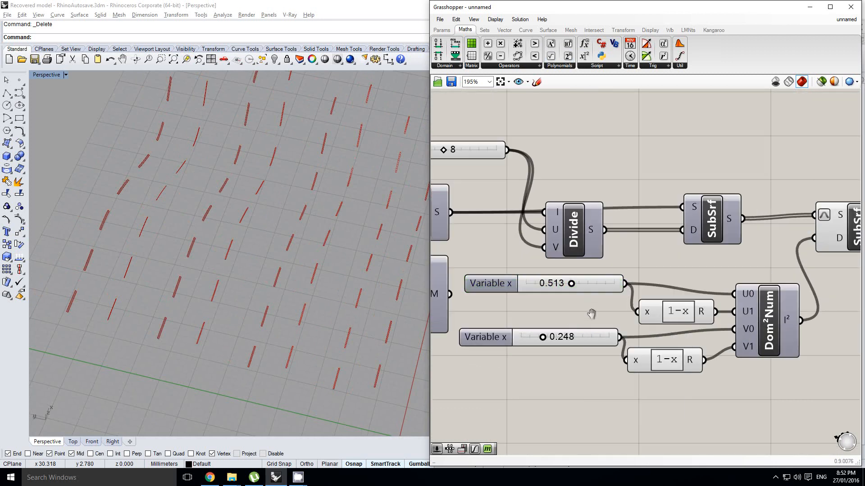
Set the U slider to 0.135 and the V slider to 0.114.
right_click_drag(713, 265, 683, 278)
left_click(740, 260)
scroll(739, 261, "down", 3)
scroll(649, 291, "up", 2)
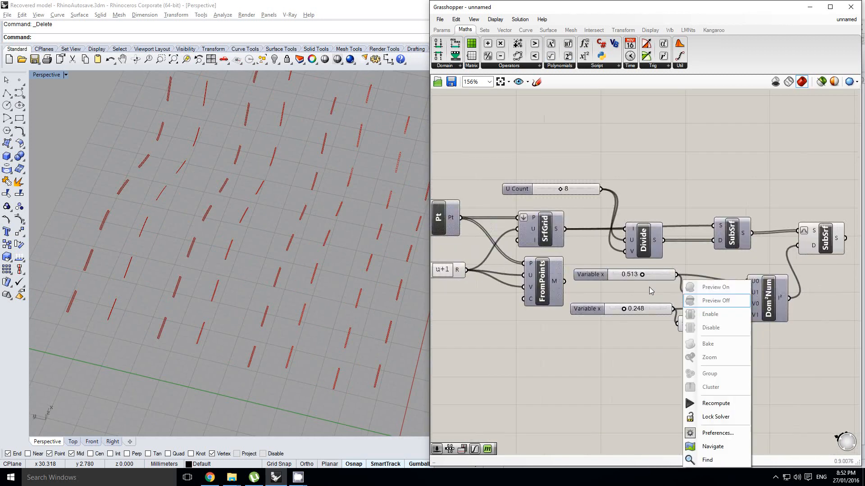
left_click(648, 291)
mouse_move(641, 275)
left_mouse_down()
mouse_move(595, 279)
mouse_move(611, 277)
mouse_move(599, 280)
mouse_move(616, 281)
mouse_move(601, 281)
mouse_move(611, 285)
left_mouse_up()
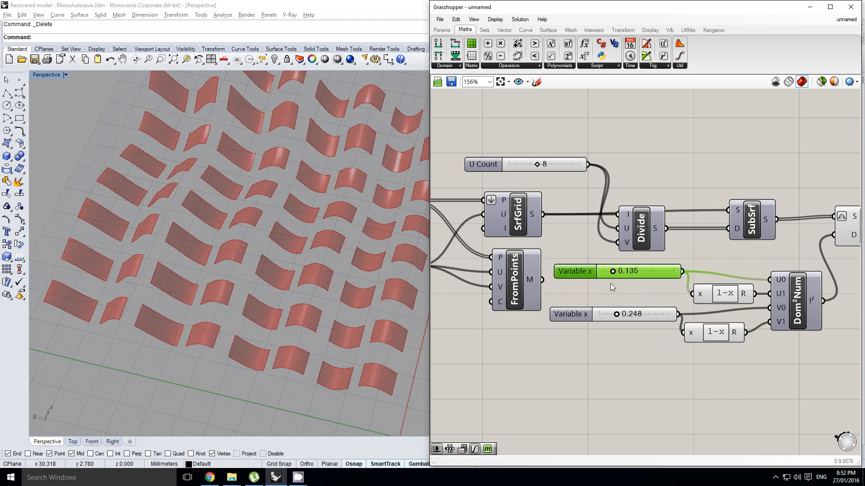
mouse_move(622, 316)
left_mouse_down()
mouse_move(637, 314)
mouse_move(602, 320)
mouse_move(617, 320)
left_mouse_up()
Rewire Dom²Num so the U slider also feeds V0 and its 1-x expression also feeds V1, replacing the existing V wires.
right_click_drag(699, 319, 637, 319)
scroll(686, 309, "up", 2)
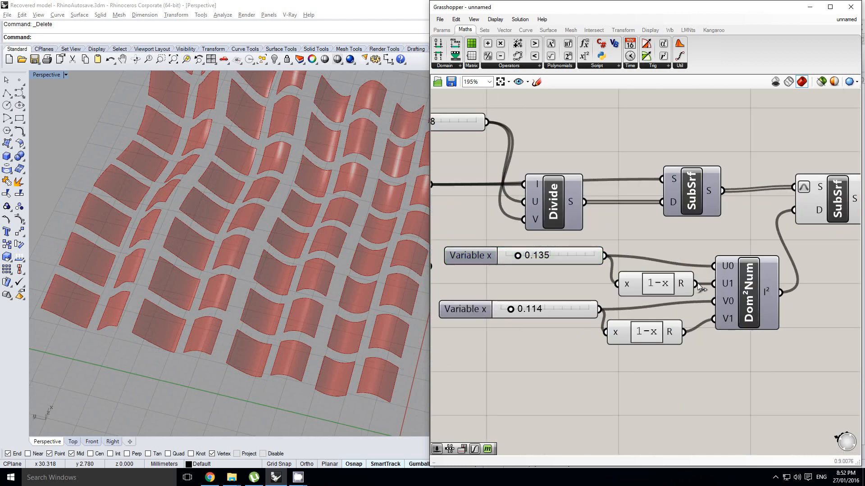
left_click_drag(710, 319, 714, 319)
left_click_drag(605, 257, 715, 299)
Set the U slider that drives all four domain inputs to 0.191.
right_click_drag(541, 275, 606, 266)
left_click(599, 268)
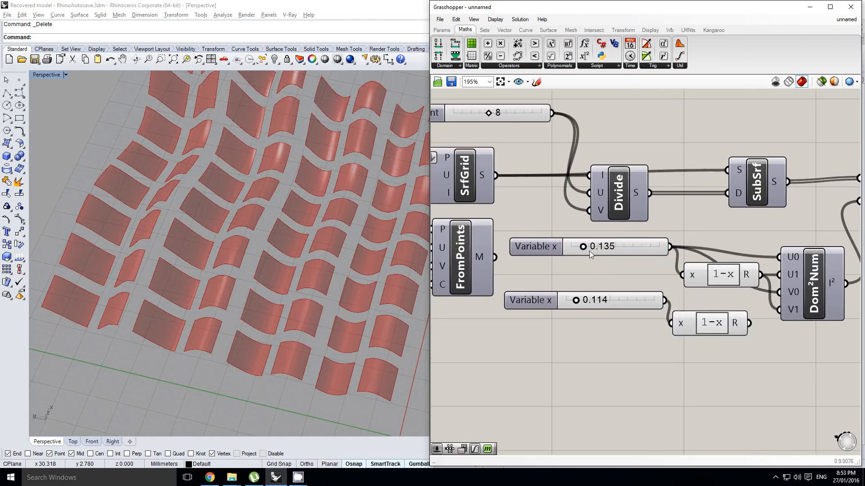
mouse_move(588, 248)
left_mouse_down()
mouse_move(599, 255)
mouse_move(571, 258)
mouse_move(587, 259)
left_mouse_up()
scroll(302, 276, "down", 5)
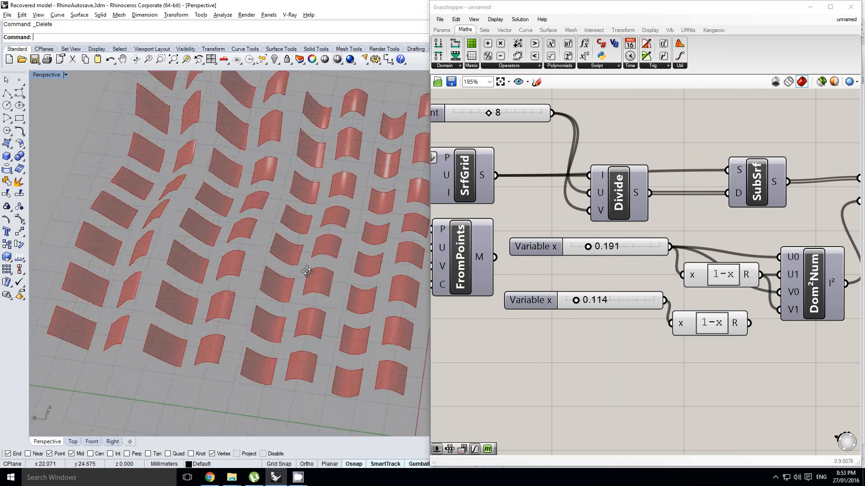
right_click_drag(302, 276, 288, 261)
Set the shared U slider to 0.076 to narrow the gaps between panels.
right_click(634, 255)
scroll(590, 245, "up", 2)
left_click(588, 257)
left_click_drag(587, 258, 565, 254)
scroll(663, 240, "down", 8)
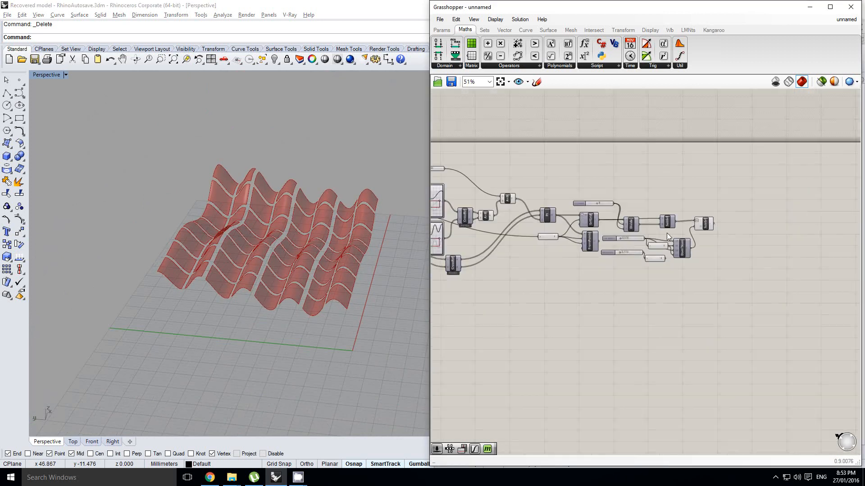
Search for "proje" beside the second SubSrf's output and highlight the Project component with the orange icon.
scroll(638, 247, "up", 5)
left_click(703, 247)
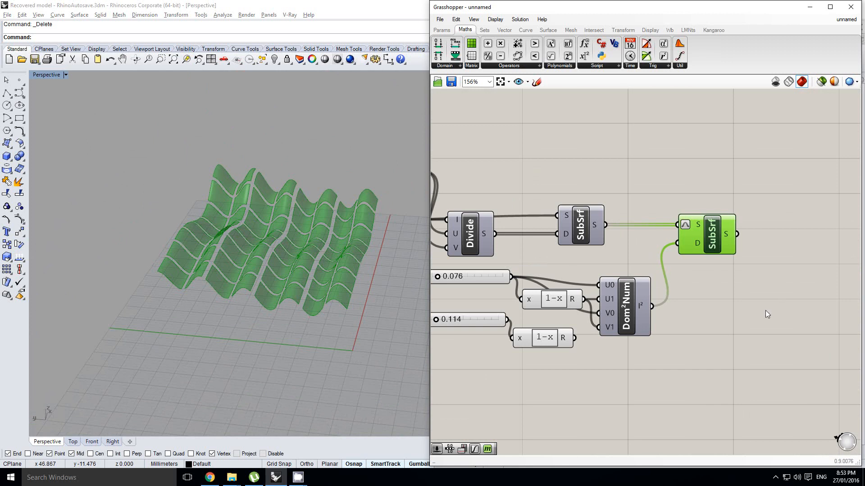
right_click_drag(793, 253, 757, 266)
double_click(759, 264)
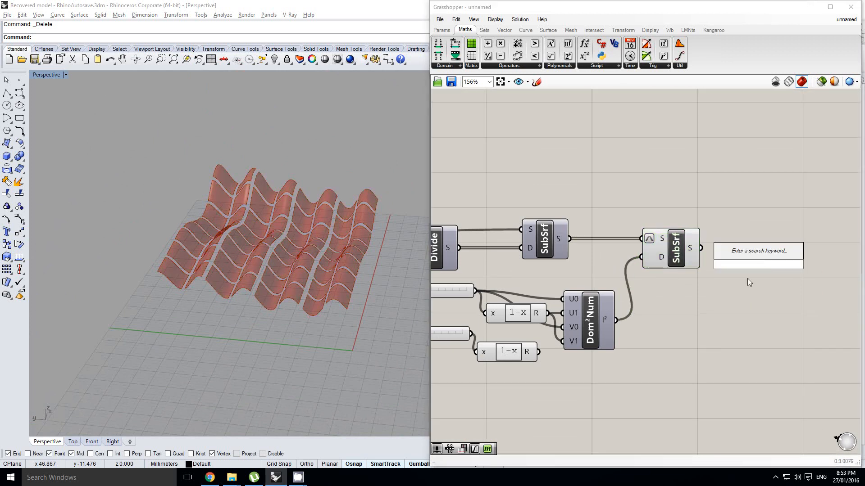
type("proje")
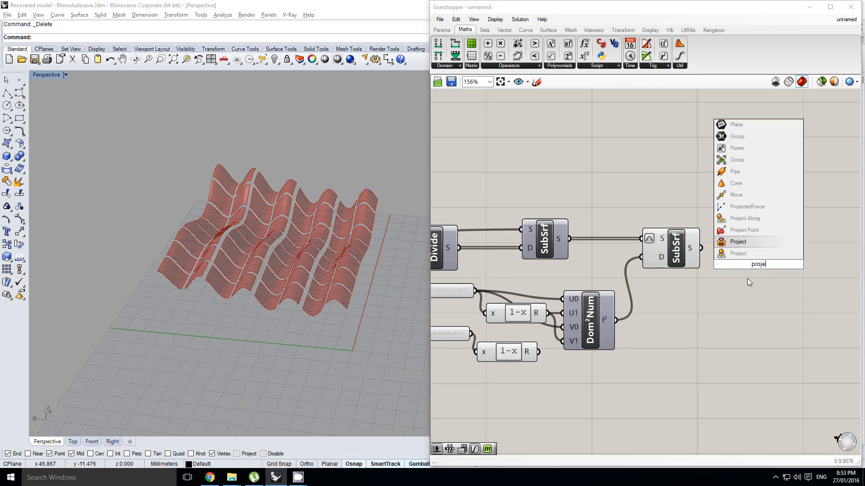
key("Down")
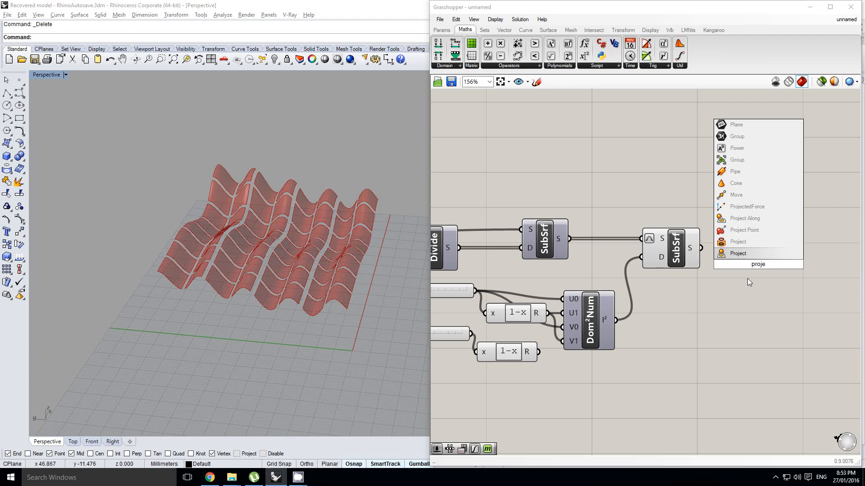
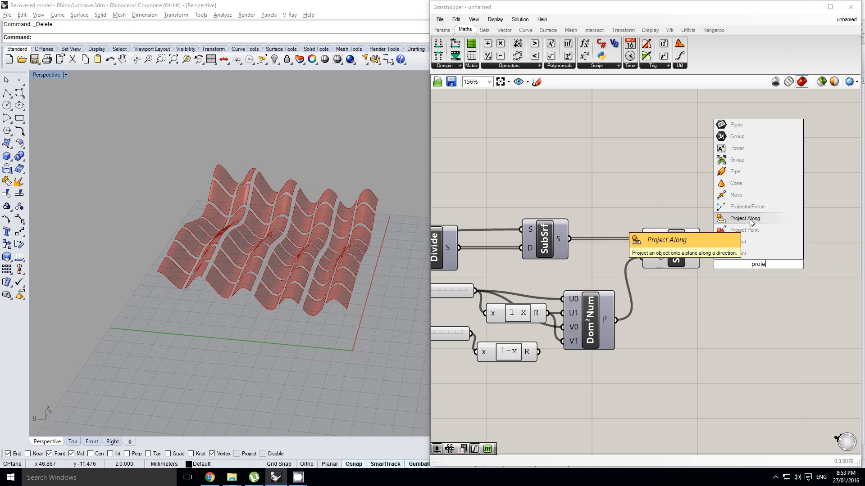
Place the Project component and connect the second SubSrf's S output to its G input.
left_click(744, 255)
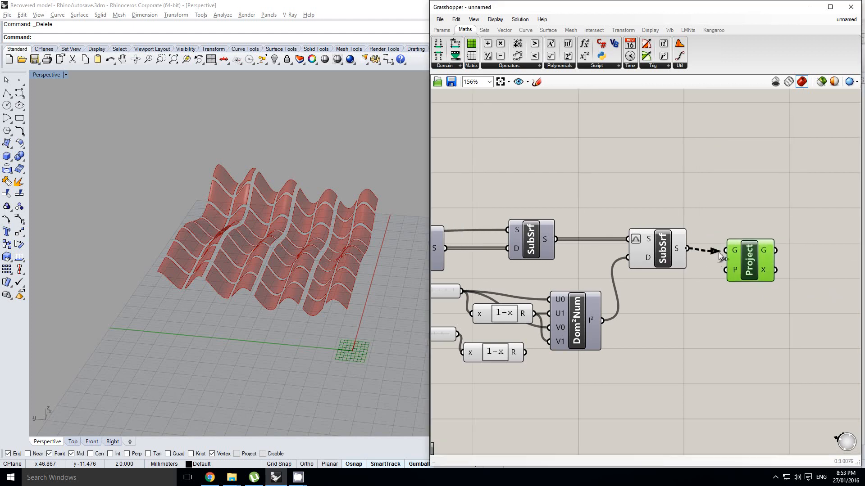
left_click_drag(719, 254, 734, 258)
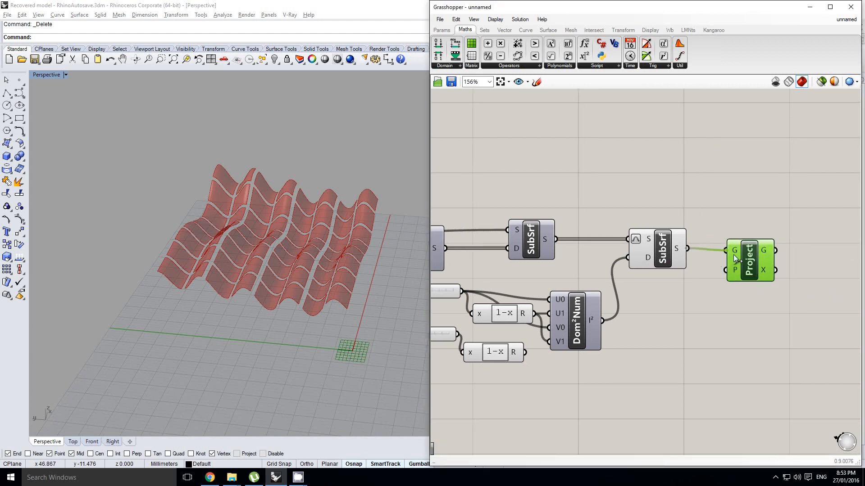
left_click(672, 254)
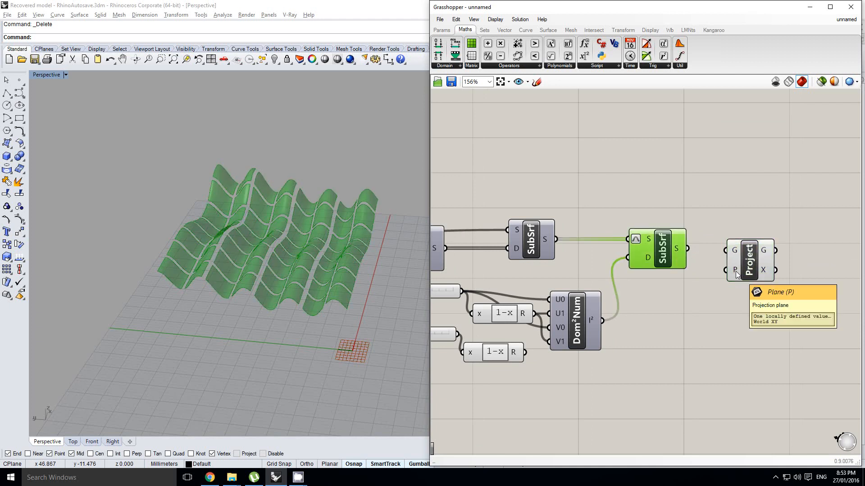
left_click_drag(749, 269, 756, 266)
left_click_drag(687, 251, 761, 256)
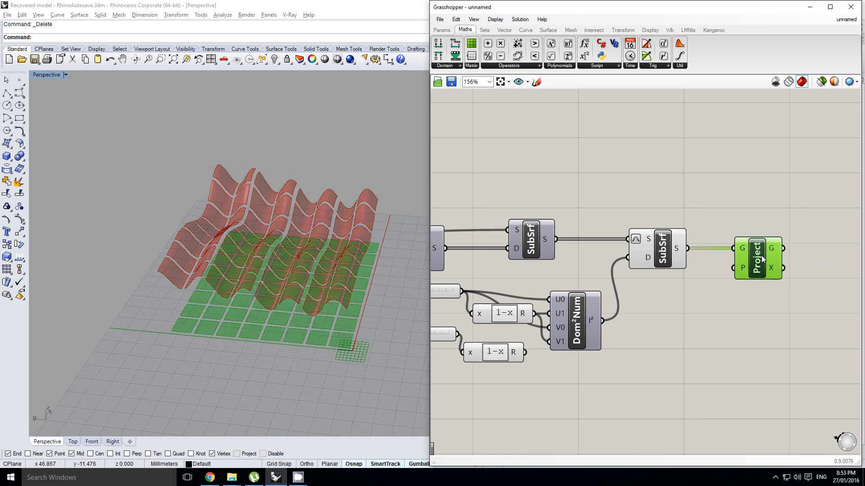
right_click_drag(675, 332, 699, 309)
right_click_drag(782, 235, 756, 244)
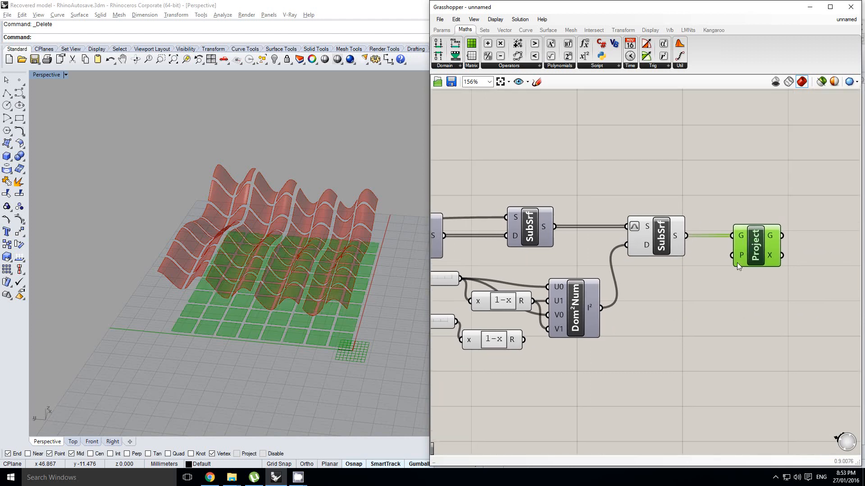
right_click_drag(703, 280, 715, 276)
left_click(662, 300)
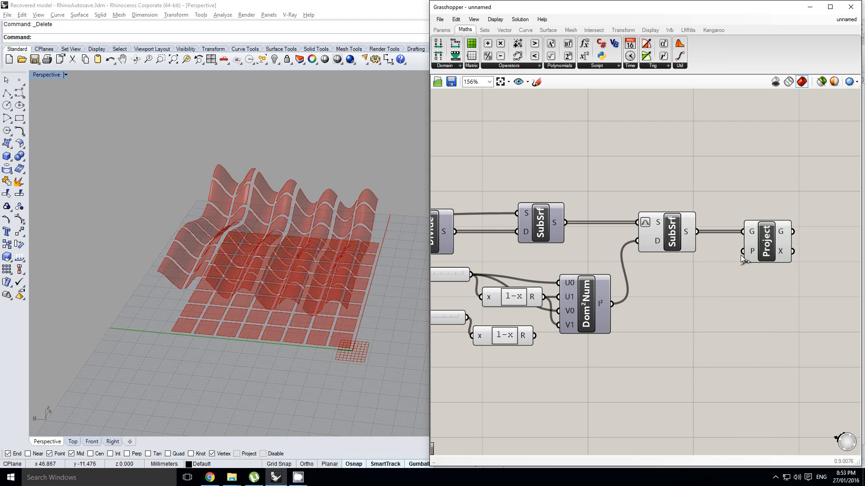
Search for "loft" and add the Loft component beside the Project component's outputs.
right_click_drag(311, 331, 298, 289)
right_click_drag(750, 253, 715, 259)
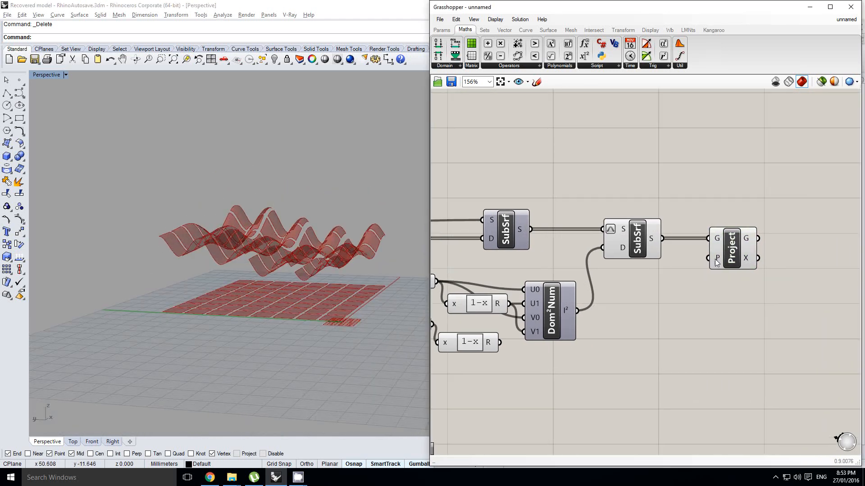
double_click(751, 239)
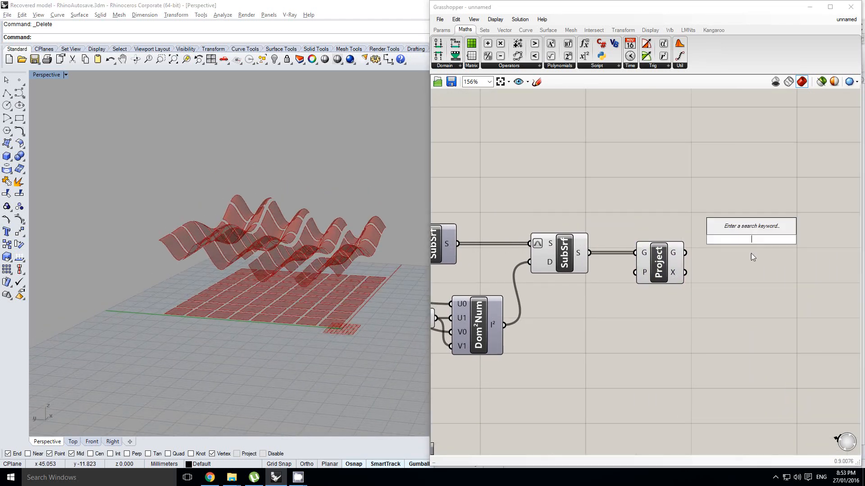
type("loft")
key("Return")
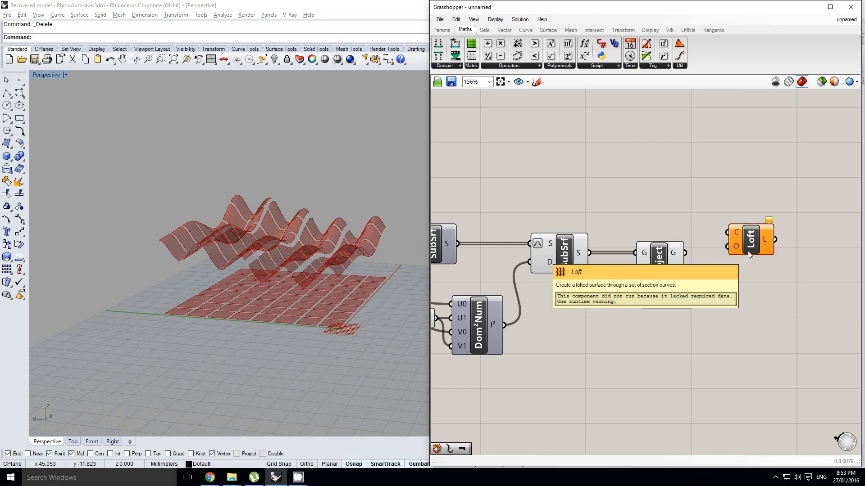
Set the U Count slider feeding the Divide component to 3 for fewer, larger panels.
right_click_drag(645, 226, 745, 216)
scroll(745, 216, "down", 2)
right_click(708, 224)
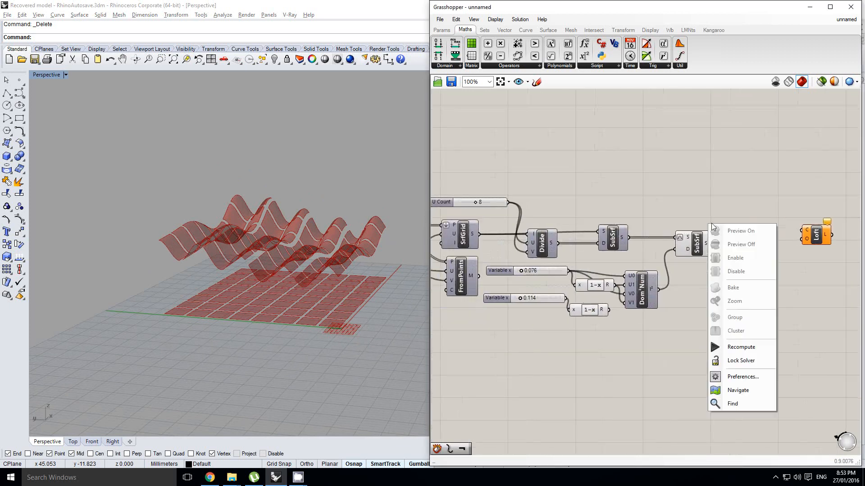
scroll(710, 224, "down", 1)
right_click_drag(652, 204, 700, 199)
right_click_drag(601, 185, 617, 182)
scroll(616, 184, "up", 3)
left_click(553, 210)
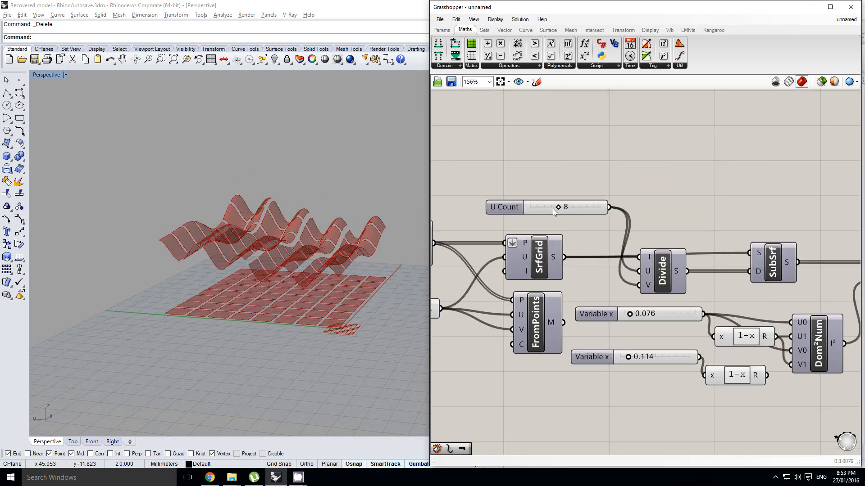
scroll(553, 209, "up", 1)
left_click_drag(557, 207, 550, 210)
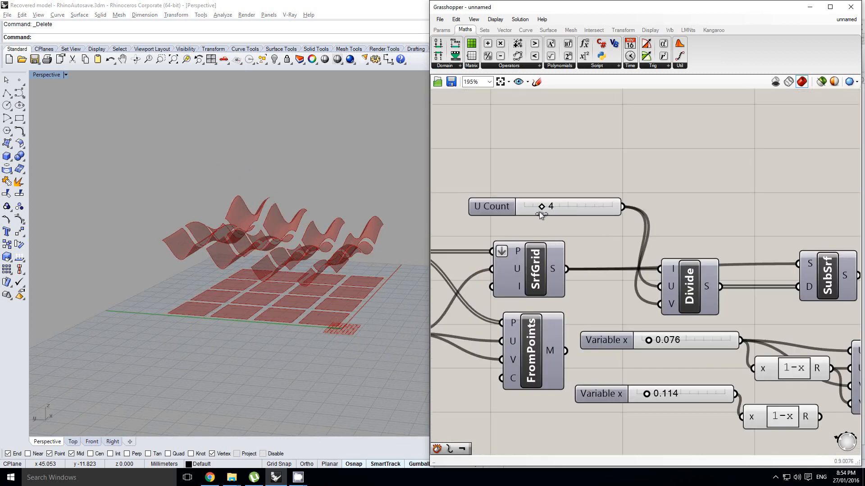
left_click_drag(539, 213, 536, 213)
Connect the second SubSrf's S output to the Loft component's C input.
right_click_drag(304, 232, 289, 274)
right_click_drag(801, 245, 692, 227)
scroll(730, 213, "down", 3)
right_click_drag(761, 205, 635, 220)
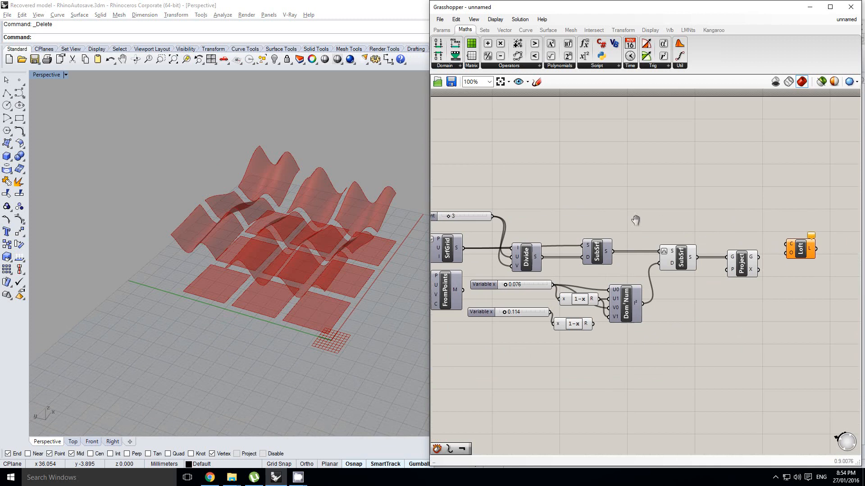
scroll(747, 241, "up", 4)
right_click(666, 230)
right_click(596, 224)
left_click(576, 216)
scroll(575, 216, "down", 3)
scroll(676, 243, "up", 1)
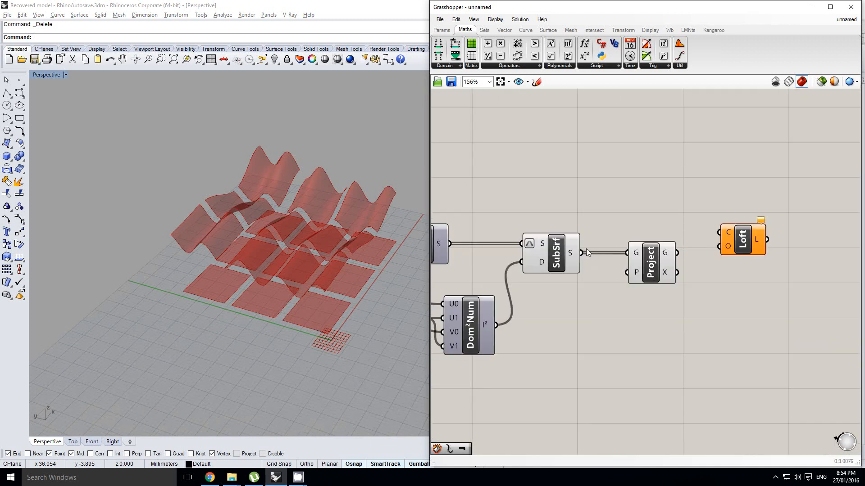
left_click_drag(587, 252, 731, 232)
right_click_drag(350, 232, 359, 221)
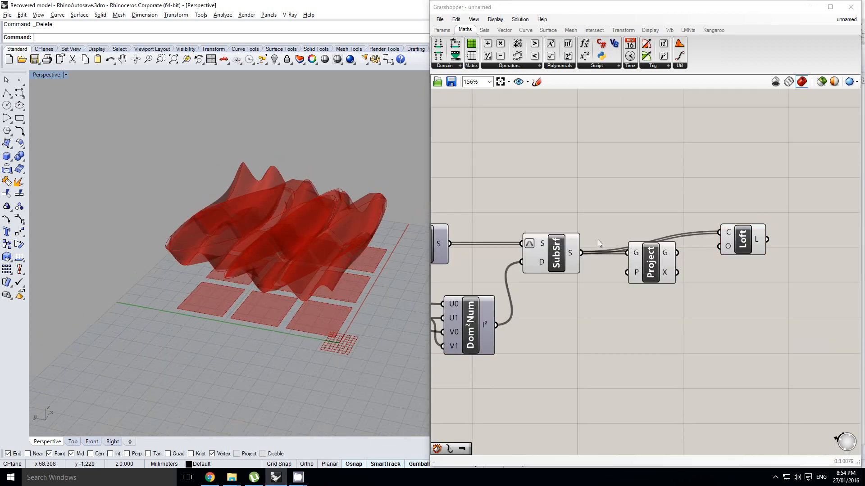
right_click_drag(598, 240, 570, 241)
left_click_drag(711, 242, 722, 243)
right_click_drag(336, 235, 285, 225)
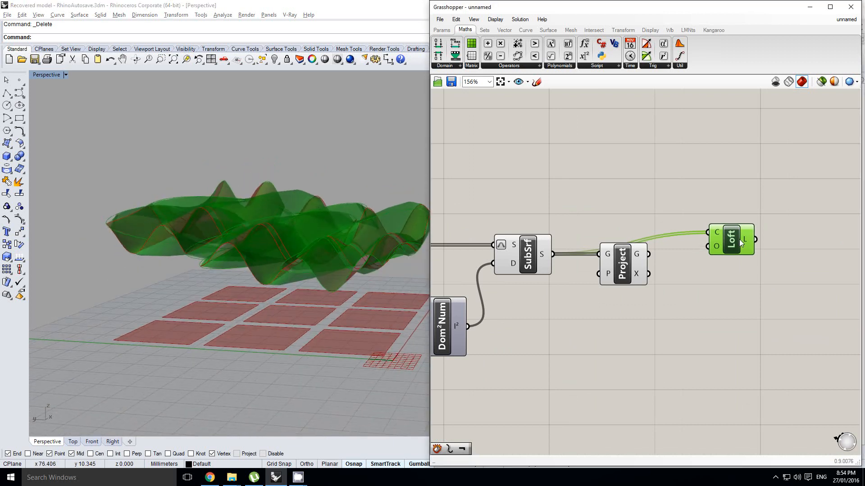
Graft the S output of the second SubSrf so each panel sits in its own branch.
scroll(692, 256, "up", 1)
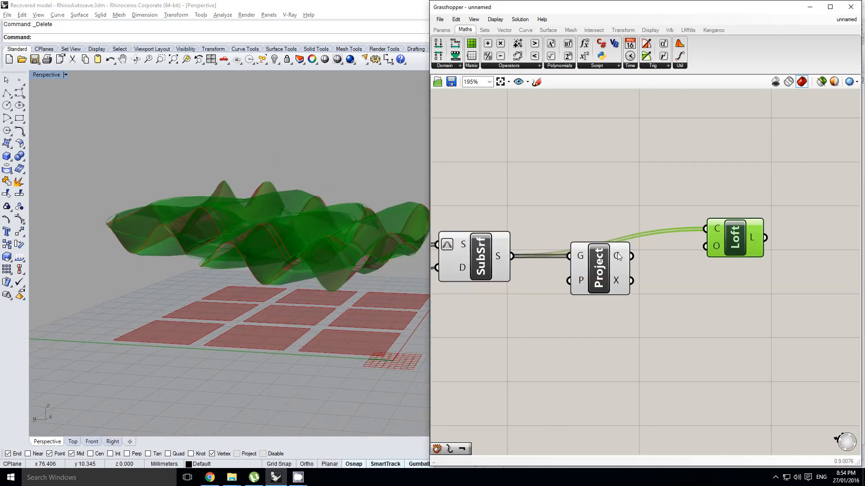
mouse_move(619, 260)
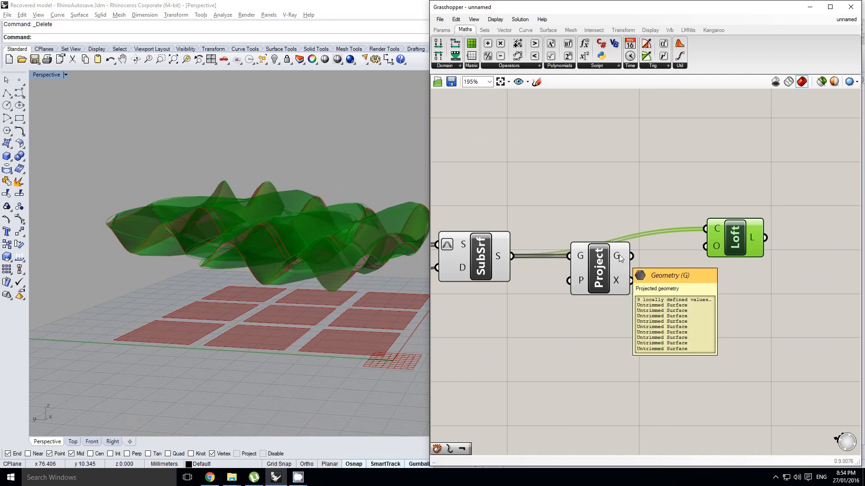
right_click_drag(494, 250, 526, 251)
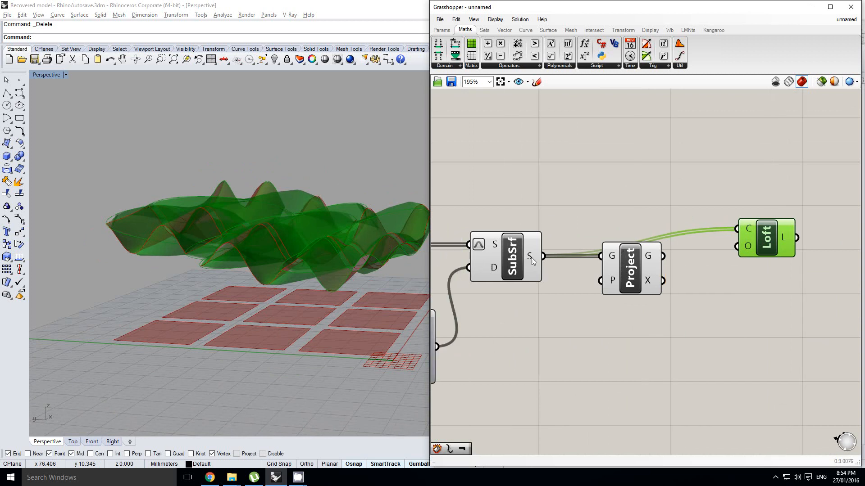
right_click(531, 258)
left_click(553, 325)
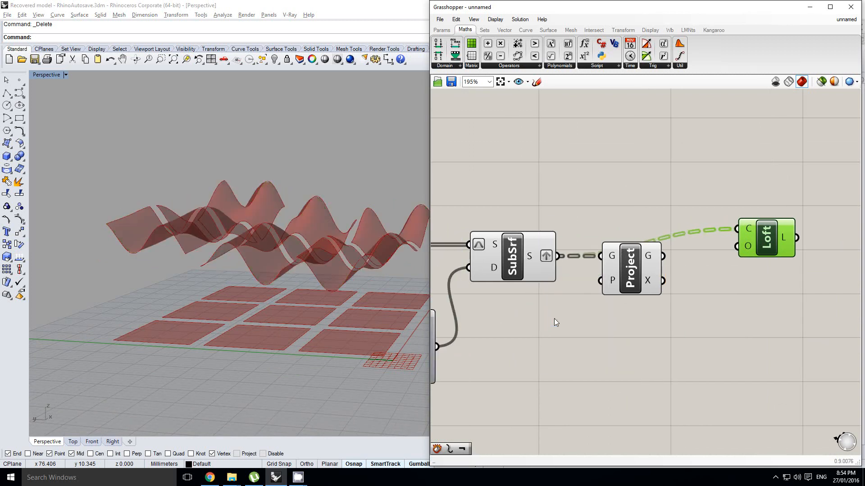
right_click_drag(582, 272, 573, 282)
mouse_move(742, 239)
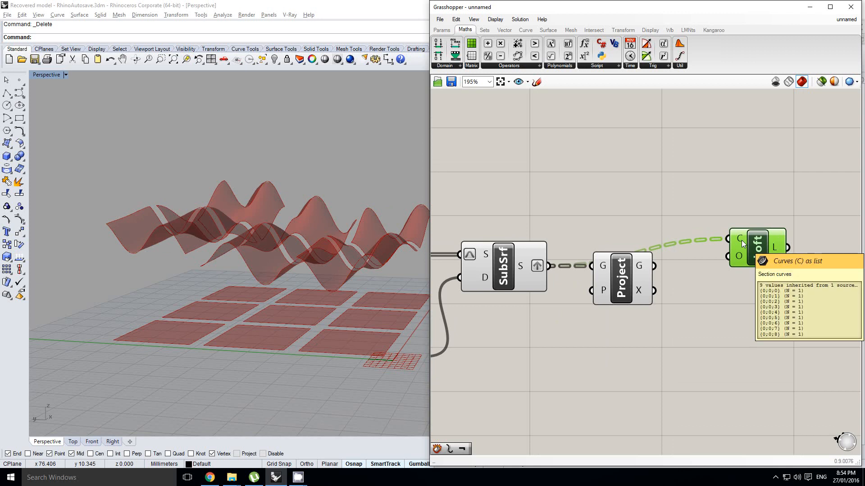
Add a wire from Project's G output to Loft's C input alongside the existing SubSrf wire.
scroll(741, 239, "up", 1)
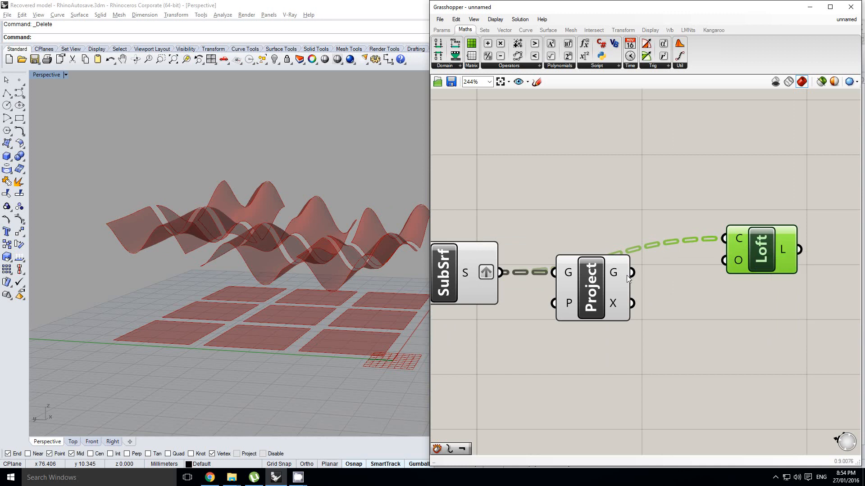
left_click_drag(633, 277, 721, 241, "shift")
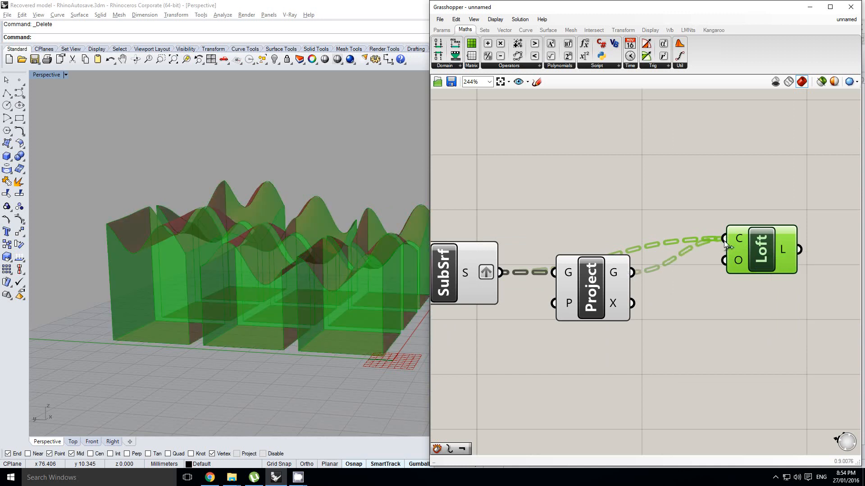
right_click_drag(736, 241, 710, 255)
scroll(711, 254, "up", 1)
mouse_move(711, 253)
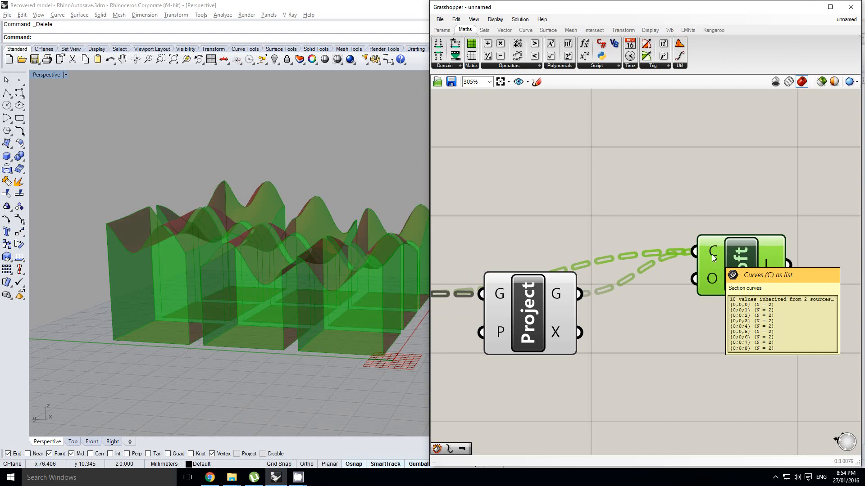
scroll(712, 257, "down", 1)
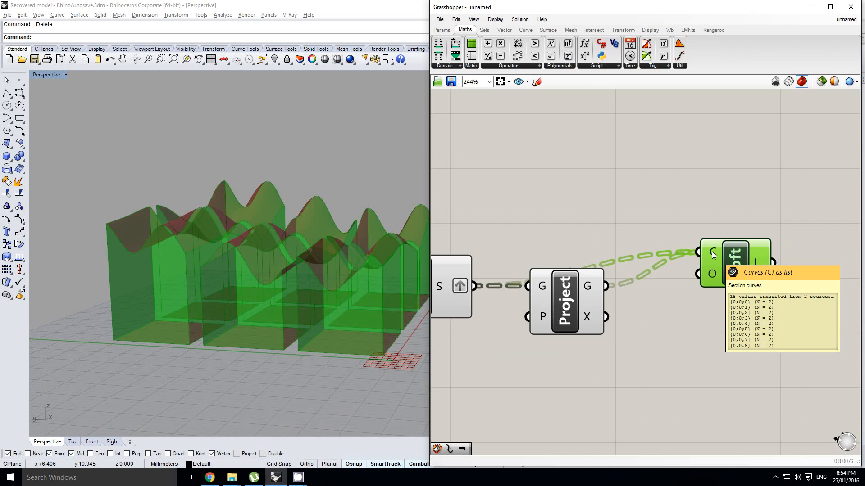
right_click_drag(628, 248, 660, 241)
left_click(645, 220)
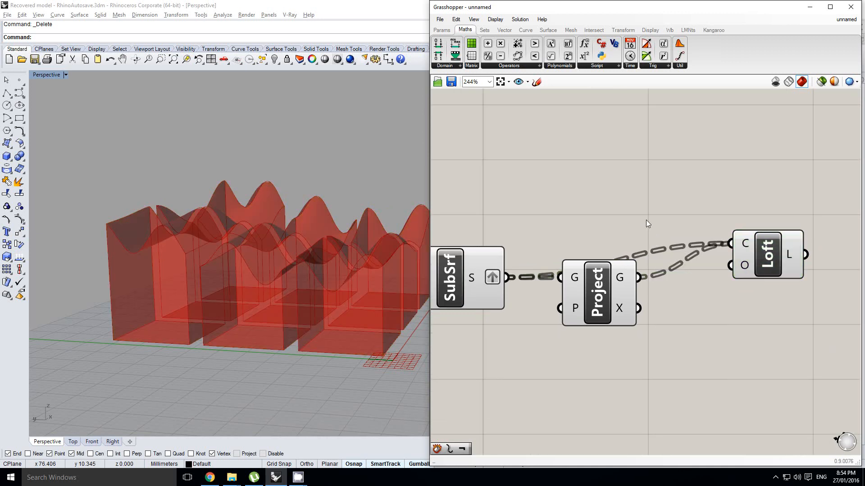
Raise the U Count slider well above 3 to divide the surface into many smaller panels.
scroll(647, 220, "down", 2)
right_click_drag(380, 254, 331, 256)
right_click_drag(553, 233, 714, 199)
right_click_drag(765, 195, 622, 252)
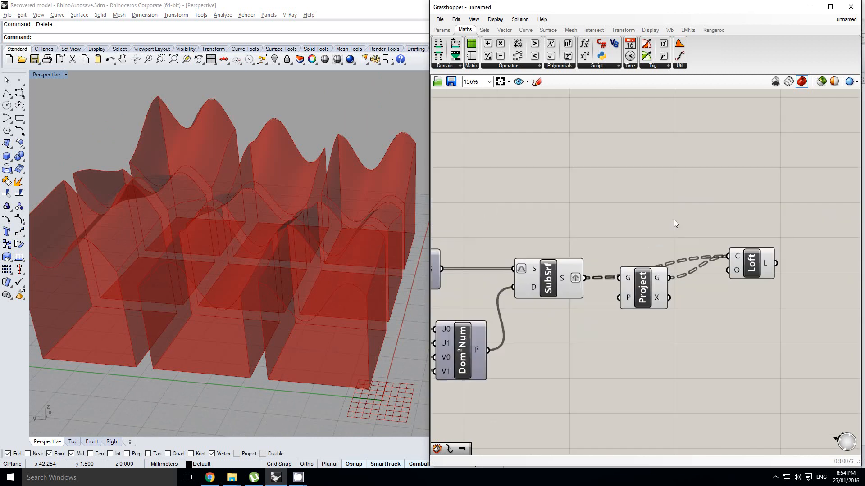
mouse_move(760, 268)
left_mouse_down()
mouse_move(769, 285)
mouse_move(763, 260)
mouse_move(745, 262)
left_mouse_up()
scroll(744, 263, "up", 1)
left_click(694, 287)
scroll(774, 275, "down", 4)
scroll(642, 275, "up", 1)
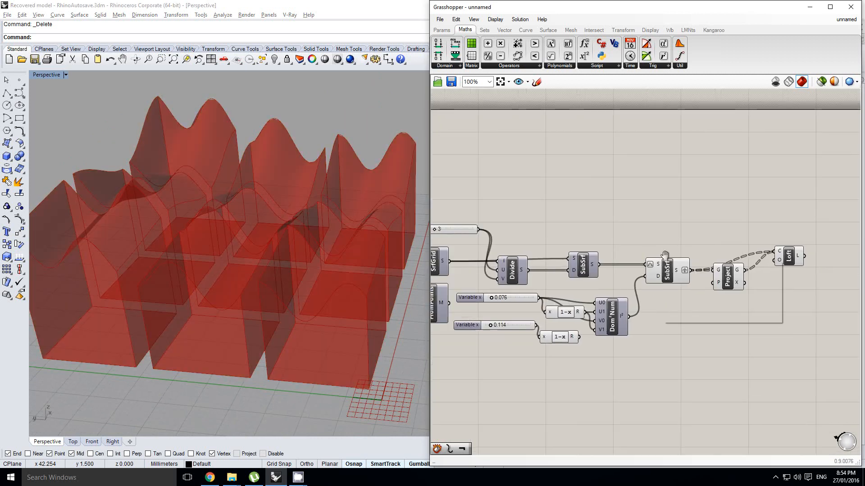
scroll(721, 228, "down", 1)
scroll(491, 232, "up", 6)
scroll(493, 230, "down", 2)
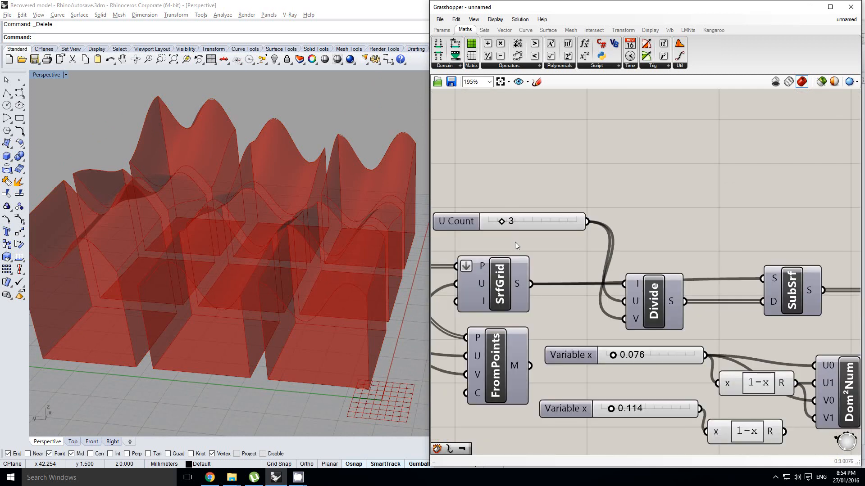
scroll(493, 220, "up", 1)
left_click_drag(505, 225, 536, 222)
right_click_drag(356, 232, 302, 247)
right_click_drag(684, 255, 613, 238)
scroll(612, 238, "down", 3)
right_click(611, 238)
right_click_drag(730, 221, 576, 230)
double_click(711, 258)
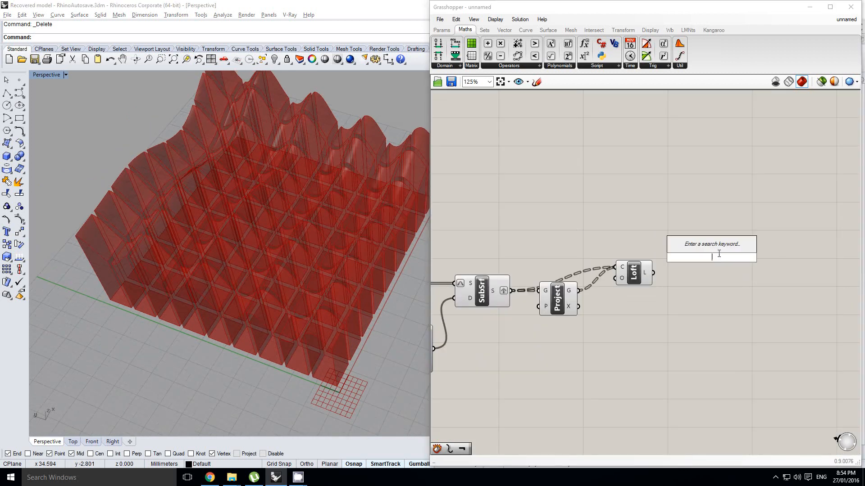
type("brep")
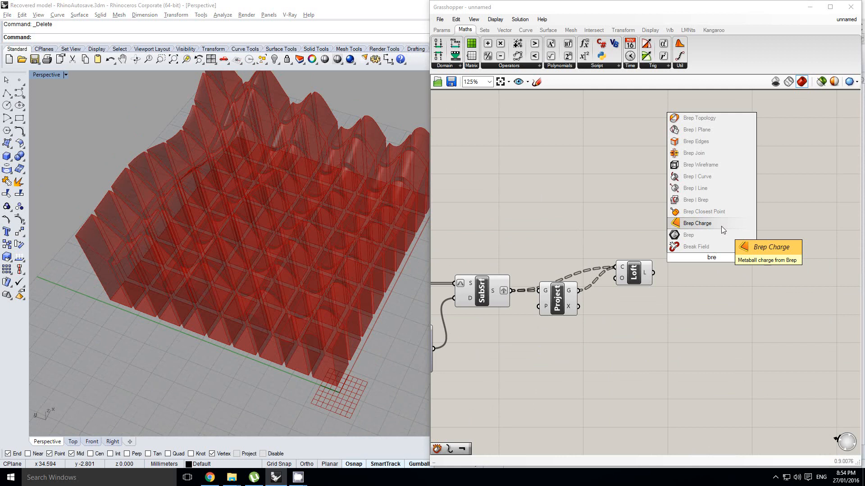
left_click(716, 235)
Bake the Loft geometry into Rhino and turn off the Loft component's preview.
left_click(634, 267)
middle_click(633, 266)
left_click(650, 284)
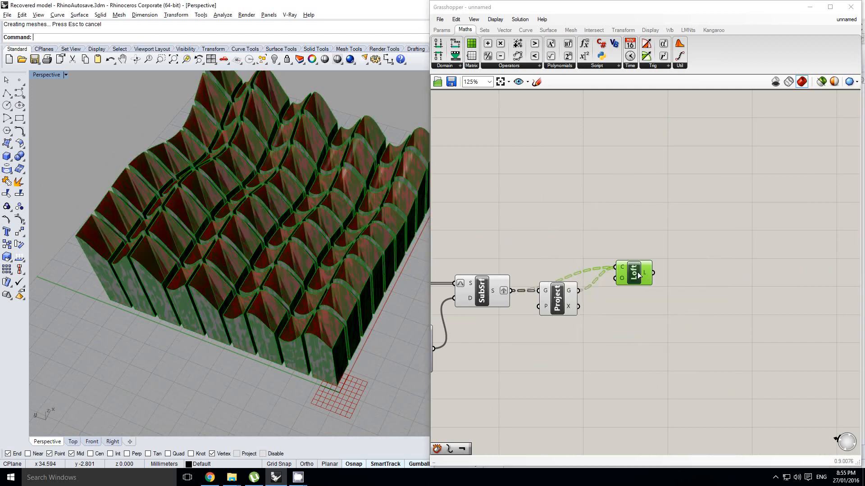
middle_click(637, 272)
left_click(669, 246)
Select one baked block along the front edge to inspect it, and undo the Grasshopper bake.
mouse_move(253, 300)
right_mouse_down()
mouse_move(291, 214)
mouse_move(266, 320)
mouse_move(298, 316)
mouse_move(310, 273)
mouse_move(301, 296)
mouse_move(311, 295)
right_mouse_up()
left_click(300, 315)
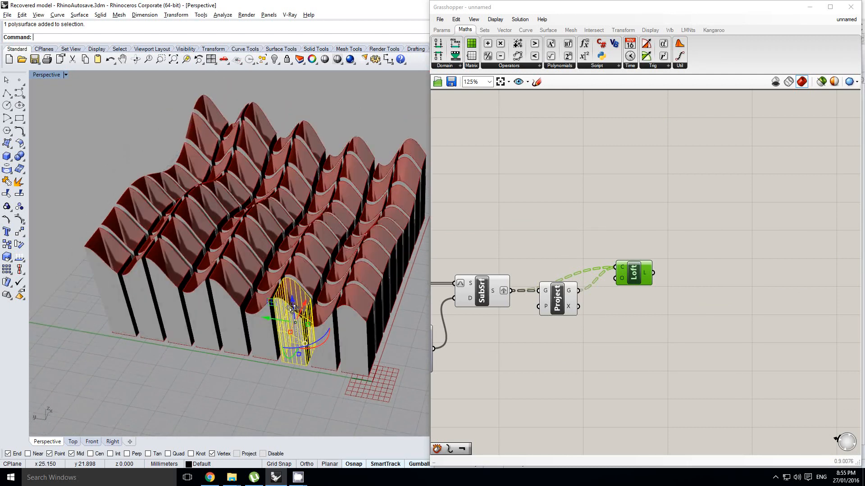
key("ctrl+z")
left_click(745, 245)
right_click_drag(351, 264, 340, 276)
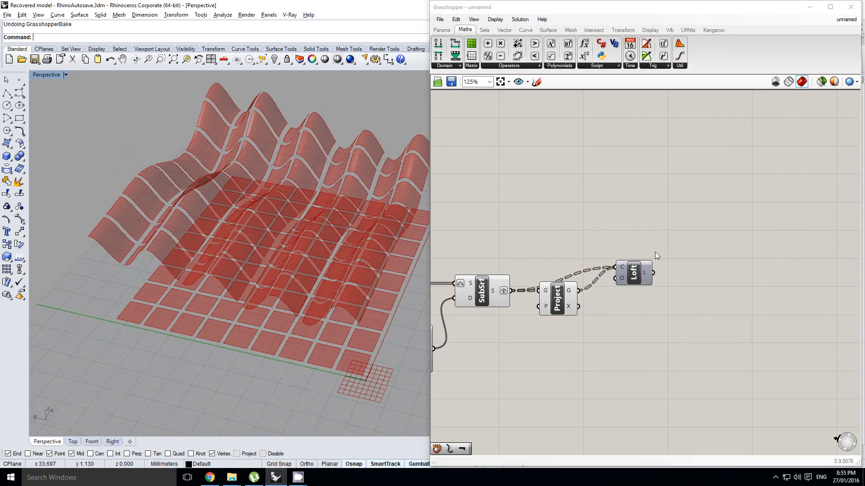
Turn the Loft component's preview back on.
left_click(635, 262)
middle_click(636, 263)
left_click(655, 245)
Add a Brep Join component to the canvas, just after the Loft component.
right_click_drag(696, 261, 681, 261)
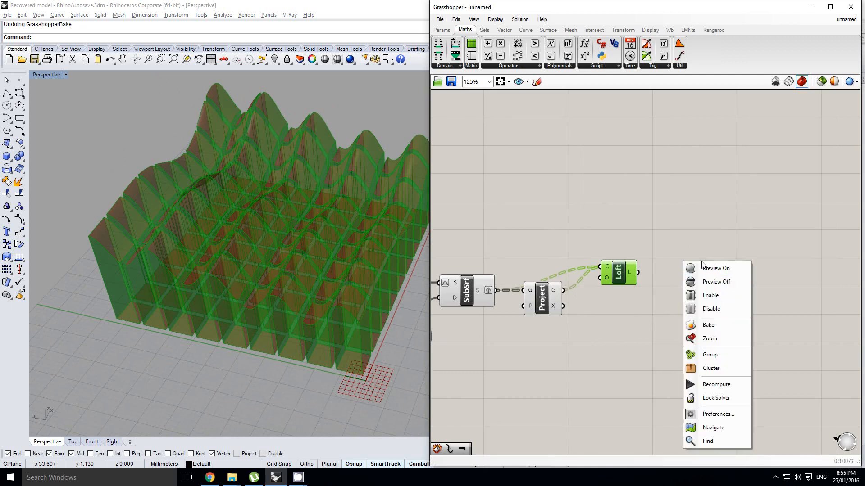
left_click(683, 247)
double_click(684, 246)
type("brep ")
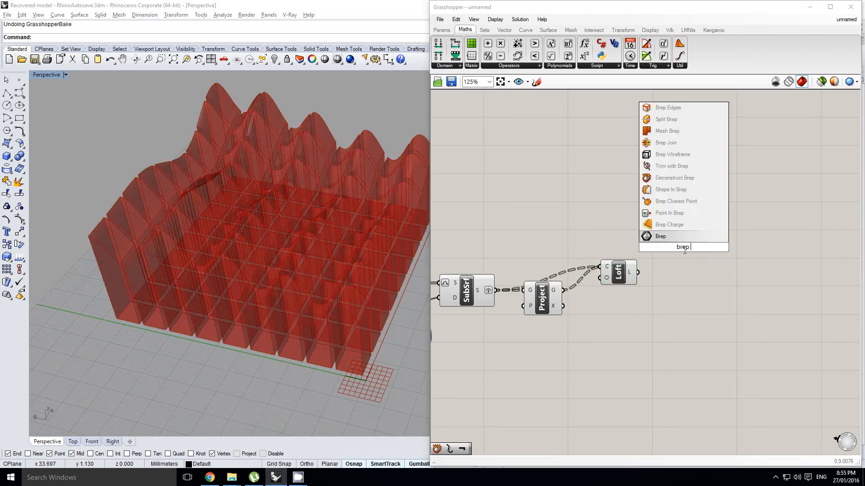
type("join")
key("Return")
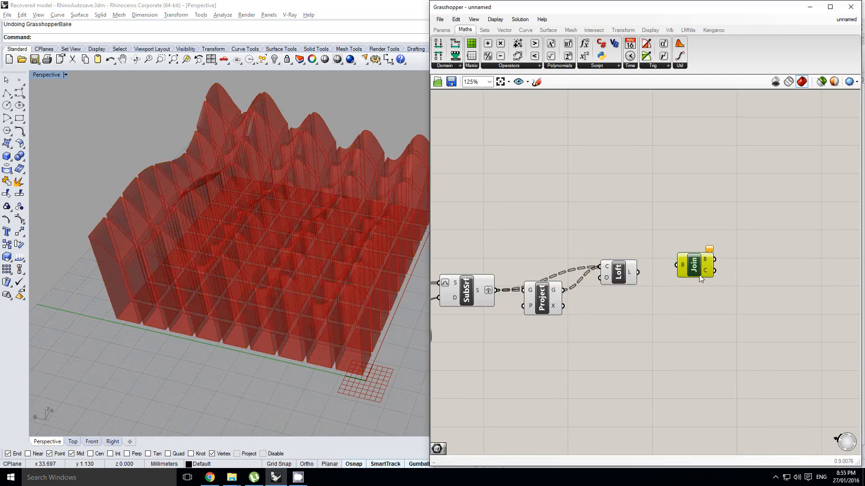
right_click_drag(666, 251, 676, 244)
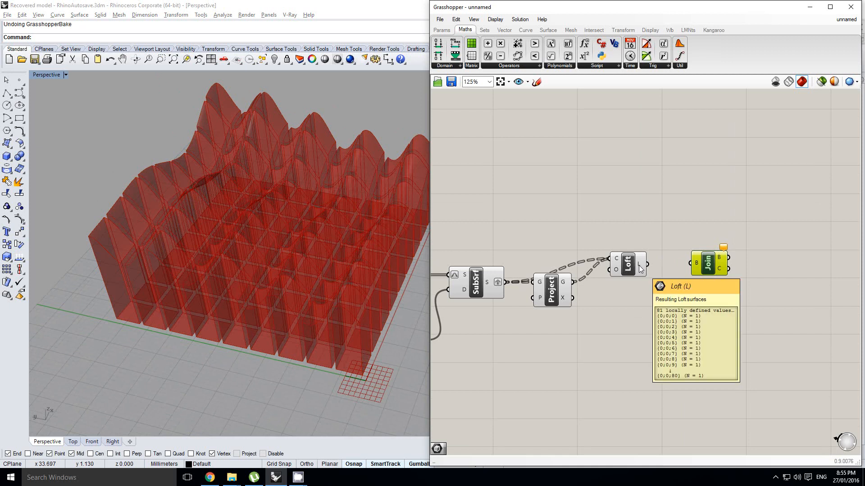
Connect the Loft, Project and final SubSrf outputs together into the Join component's B input.
left_click_drag(648, 264, 690, 264)
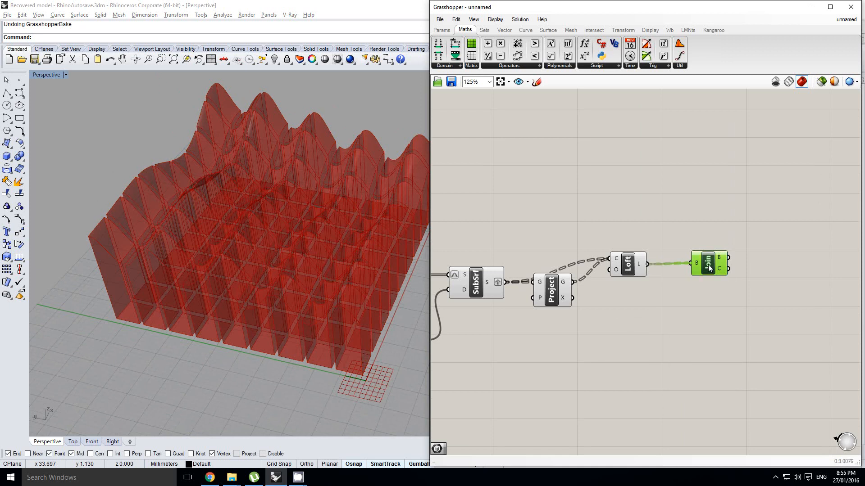
right_click_drag(611, 280, 640, 277)
left_click(615, 276)
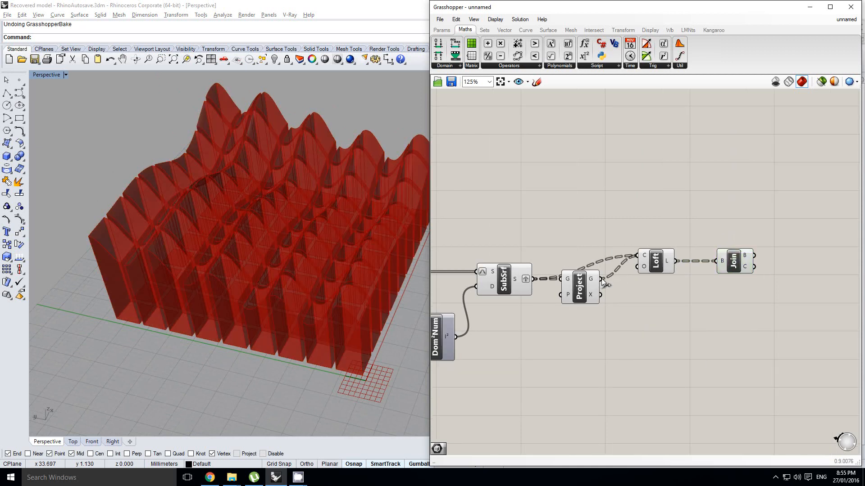
left_click_drag(602, 282, 723, 263, "shift")
left_click_drag(534, 278, 720, 264, "shift")
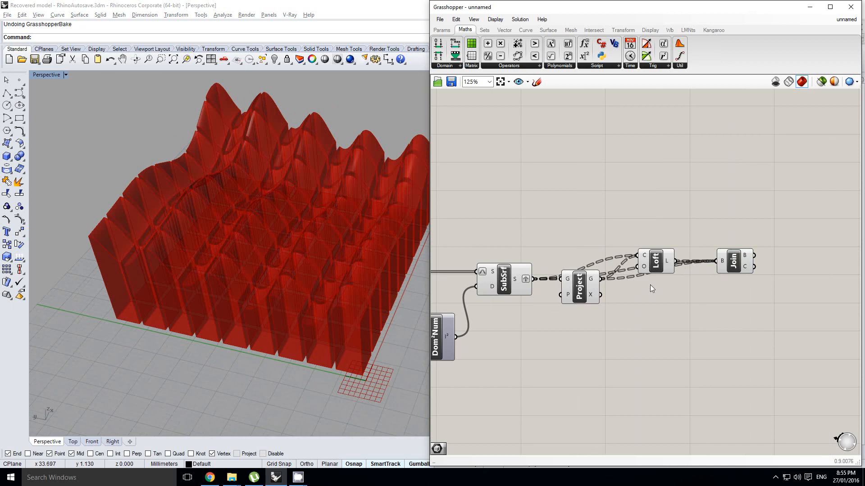
Turn off the preview of the final SubSrf, Project and Loft components.
left_click_drag(677, 332, 523, 258)
middle_click(497, 233)
left_click(524, 207)
right_click_drag(668, 260, 621, 261)
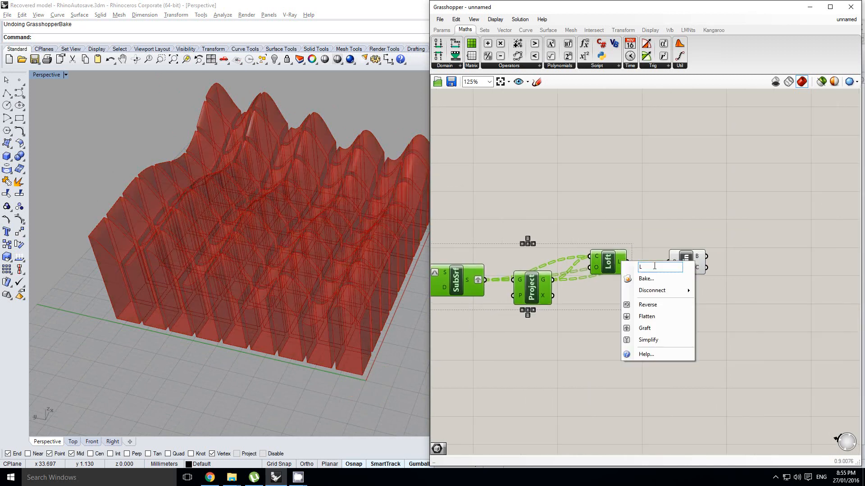
Bake the Join component's geometry into Rhino.
left_click(690, 258)
middle_click(690, 259)
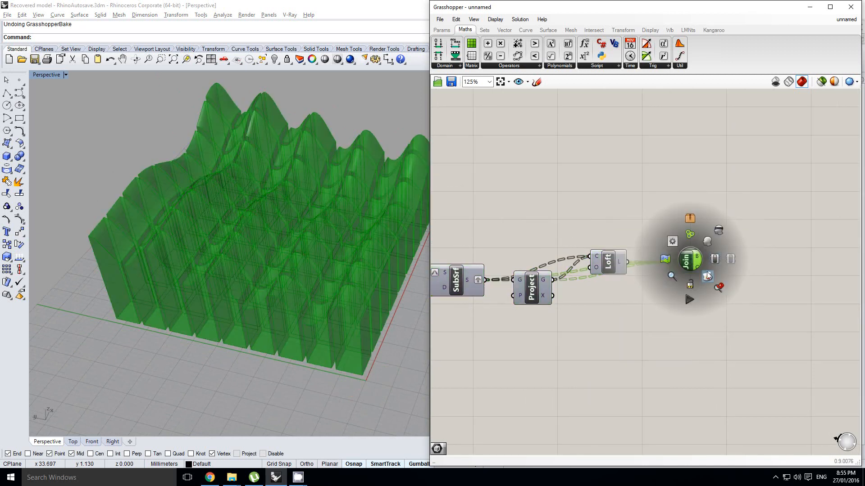
left_click(707, 276)
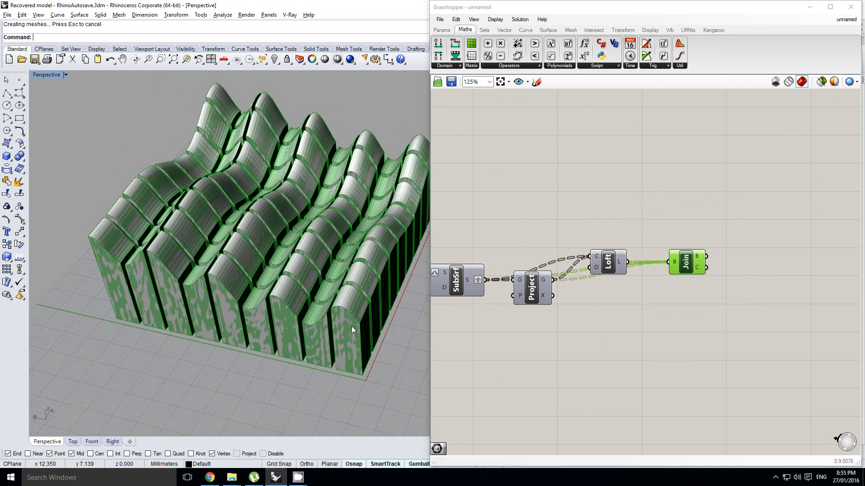
Select individual baked blocks to check how they are joined, and turn off the Join component's preview.
left_click(365, 340)
right_click_drag(361, 332, 301, 284)
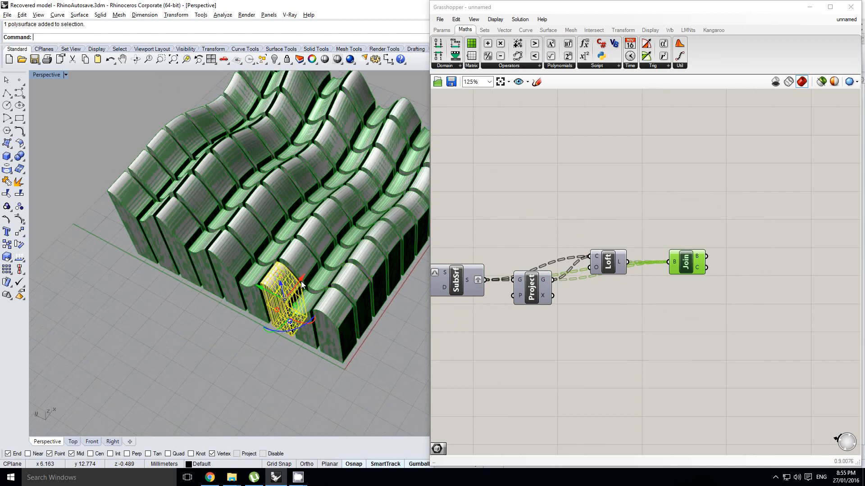
left_click_drag(314, 262, 392, 160)
middle_click(686, 266)
left_click(715, 235)
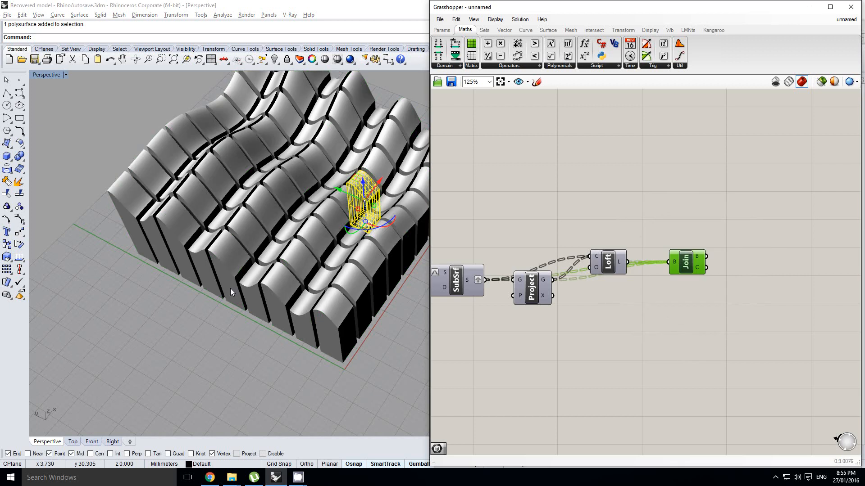
Delete all the baked blocks from Rhino and turn the Join component's preview back on.
right_click_drag(218, 322, 258, 278)
key("ctrl+a")
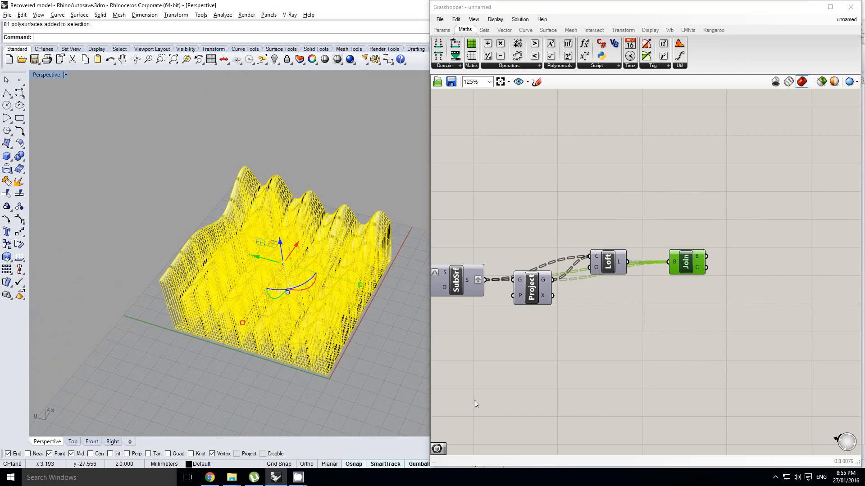
key("Delete")
middle_click(693, 256)
left_click(704, 236)
Reshape the lower graph mapper's curve into a gentler, wider wave by repositioning one handle of each sine component.
right_click_drag(539, 213, 607, 215)
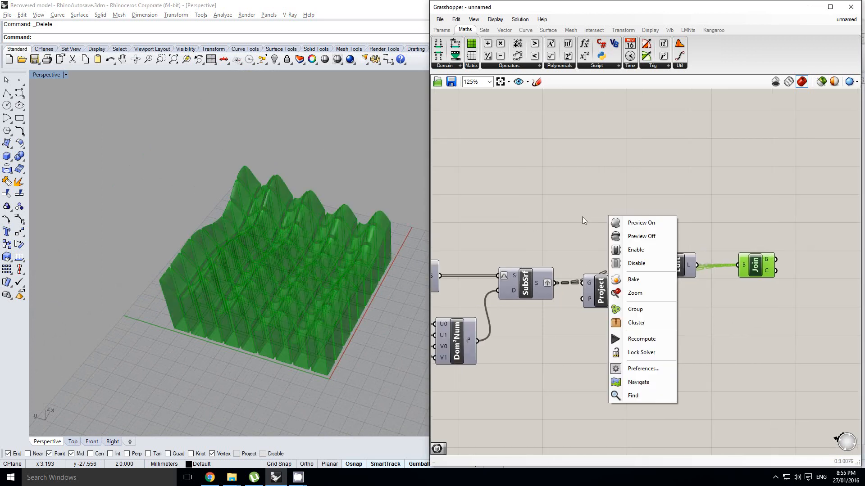
left_click(582, 217)
right_click_drag(217, 235, 256, 318)
scroll(296, 279, "up", 2)
scroll(254, 299, "down", 2)
right_click_drag(579, 229, 727, 212)
scroll(726, 211, "down", 5)
right_click_drag(479, 240, 578, 246)
scroll(577, 246, "up", 1)
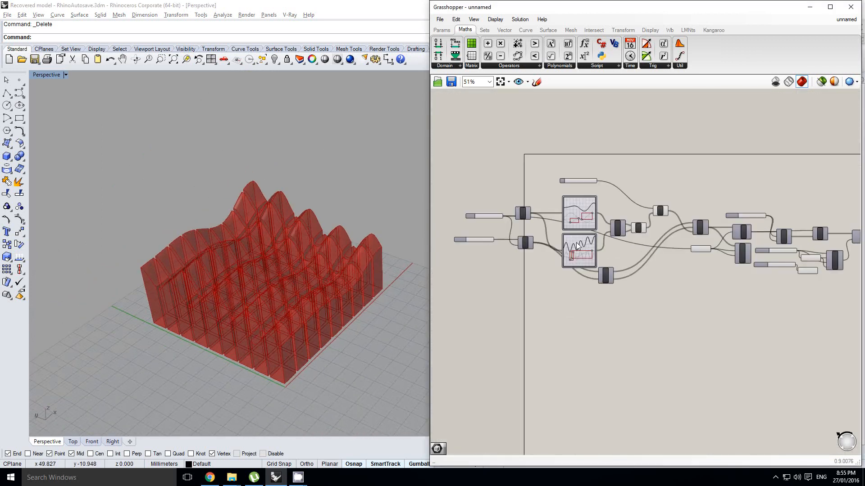
scroll(577, 246, "up", 6)
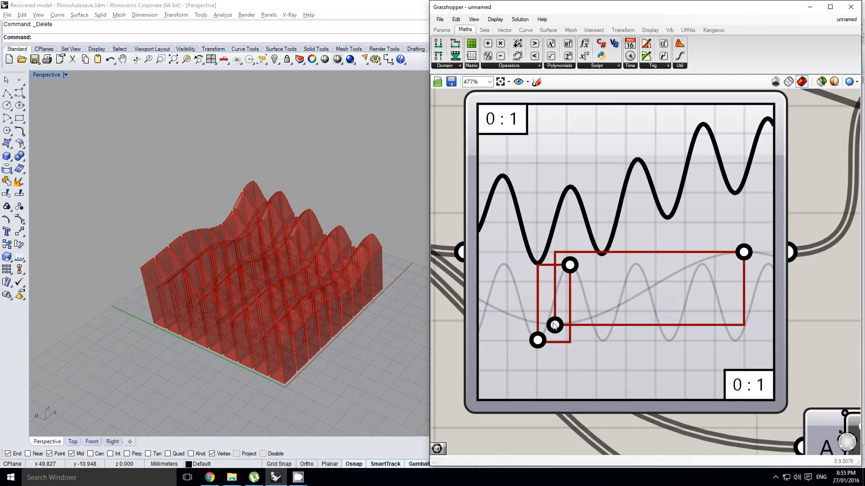
left_click_drag(553, 321, 644, 292)
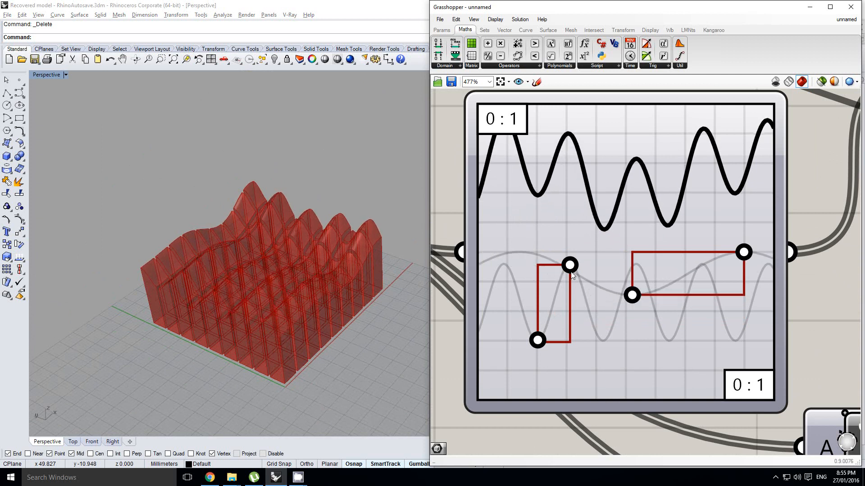
left_click_drag(593, 271, 634, 271)
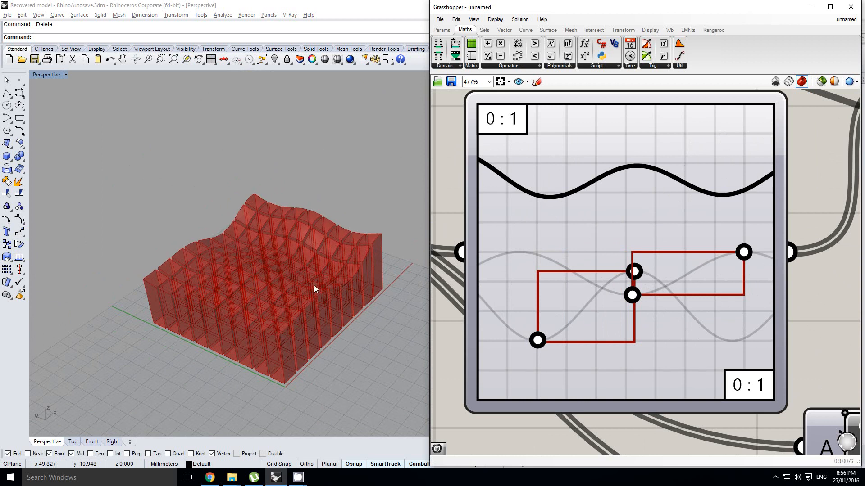
mouse_move(315, 286)
right_mouse_down()
mouse_move(301, 282)
mouse_move(306, 298)
right_mouse_up()
Set the height multiplier slider A to 100.000.
scroll(306, 298, "down", 3)
scroll(617, 193, "down", 5)
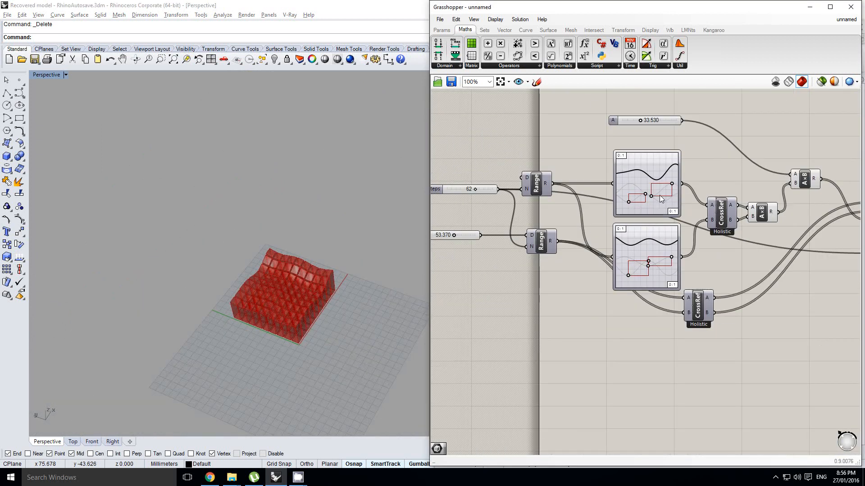
scroll(616, 163, "up", 3)
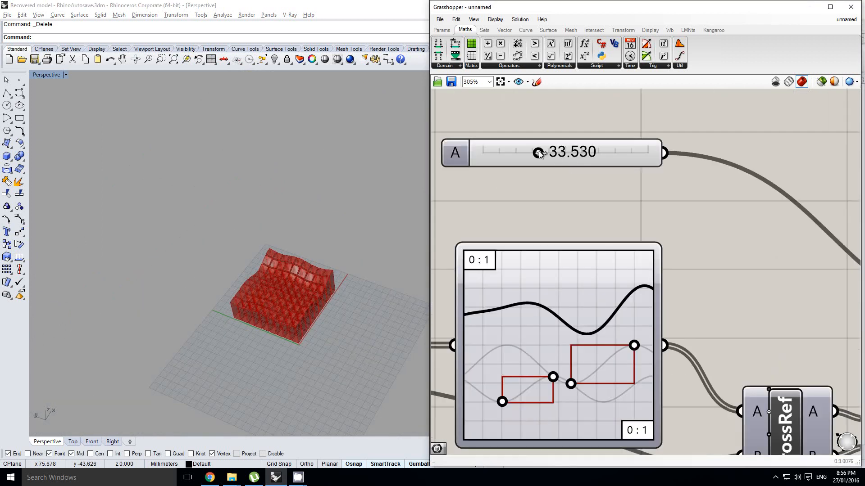
left_click_drag(559, 155, 695, 155)
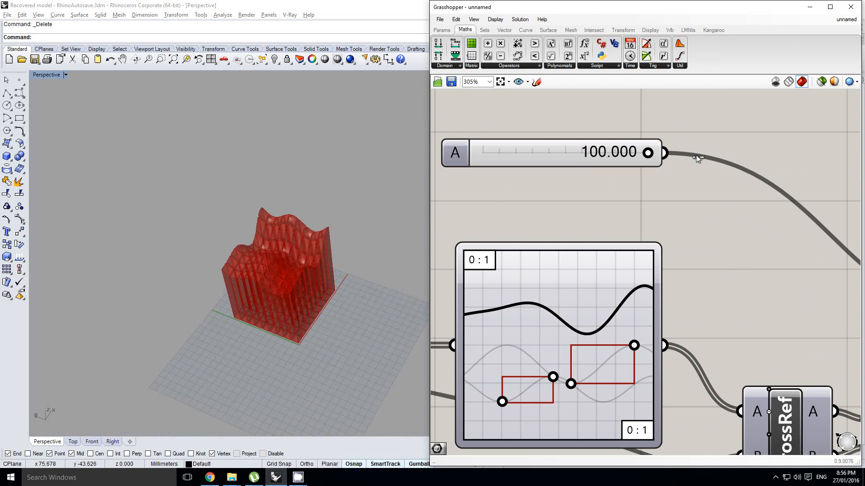
right_click_drag(320, 305, 296, 257)
scroll(281, 255, "up", 7)
Set the Domain slider feeding the second Range component to 100.000.
scroll(283, 254, "down", 4)
scroll(572, 211, "down", 2)
scroll(632, 227, "down", 2)
right_click_drag(446, 301, 653, 251)
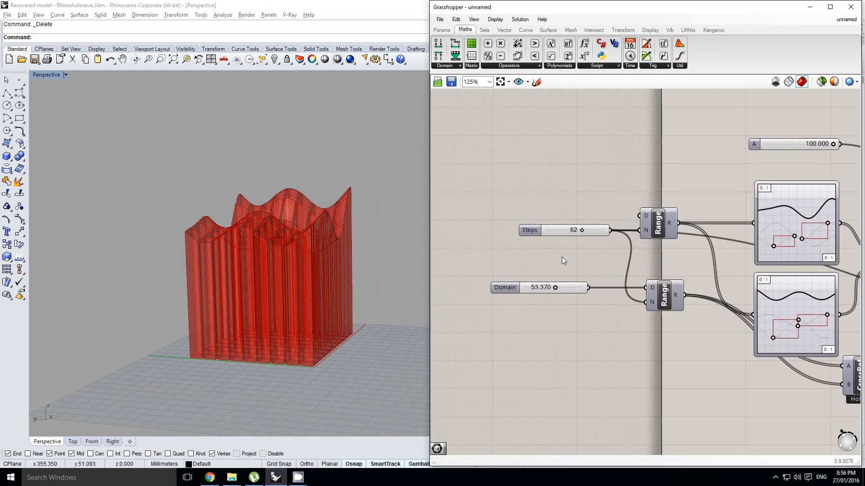
scroll(561, 259, "up", 1)
scroll(560, 265, "up", 1)
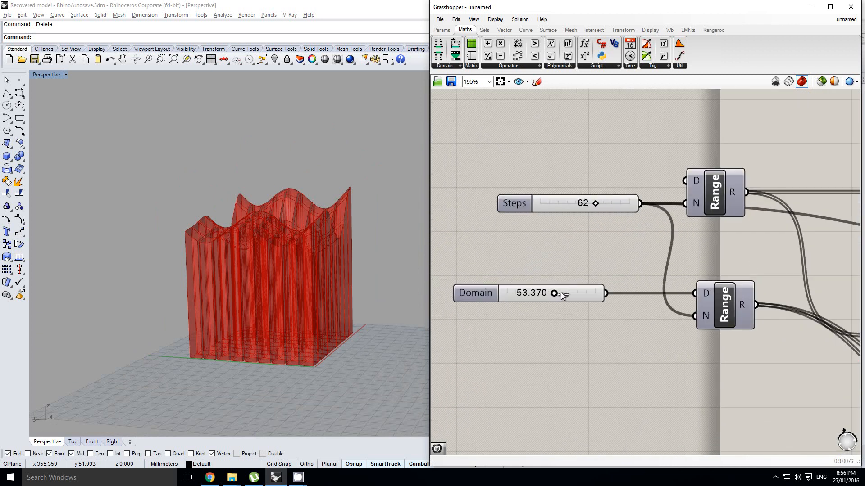
left_click_drag(554, 293, 605, 293)
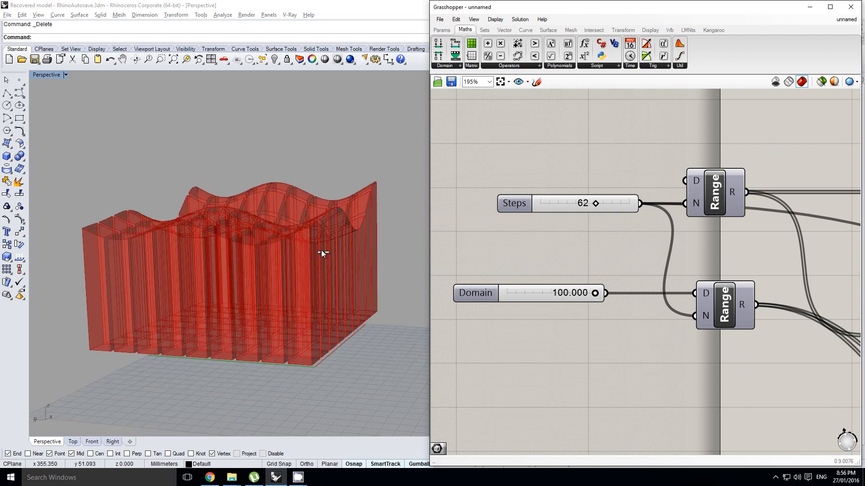
right_click_drag(336, 233, 299, 270)
Rewire Dom²Num so the second Variable x slider feeds V0 and its 1-x expression feeds V1.
scroll(620, 245, "down", 8)
right_click_drag(790, 264, 663, 260)
scroll(684, 271, "up", 10)
right_click(646, 266)
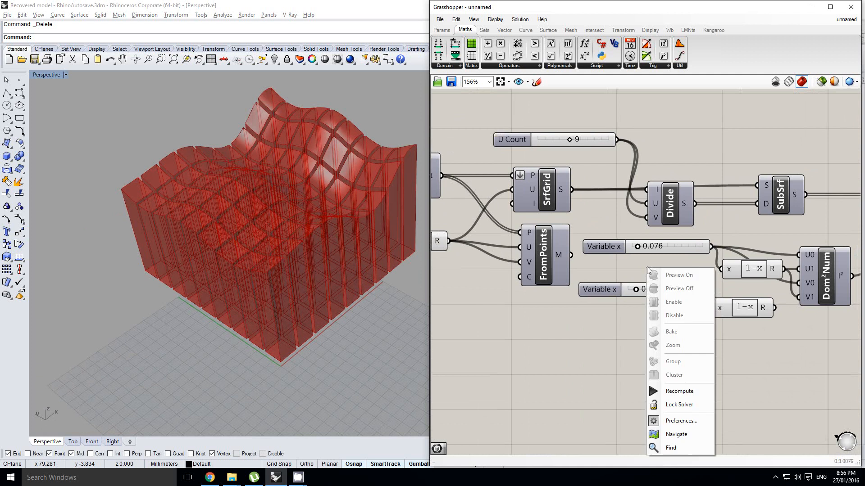
scroll(646, 266, "up", 1)
left_click(645, 260)
right_click_drag(722, 278, 604, 280)
left_click_drag(686, 294, 718, 289)
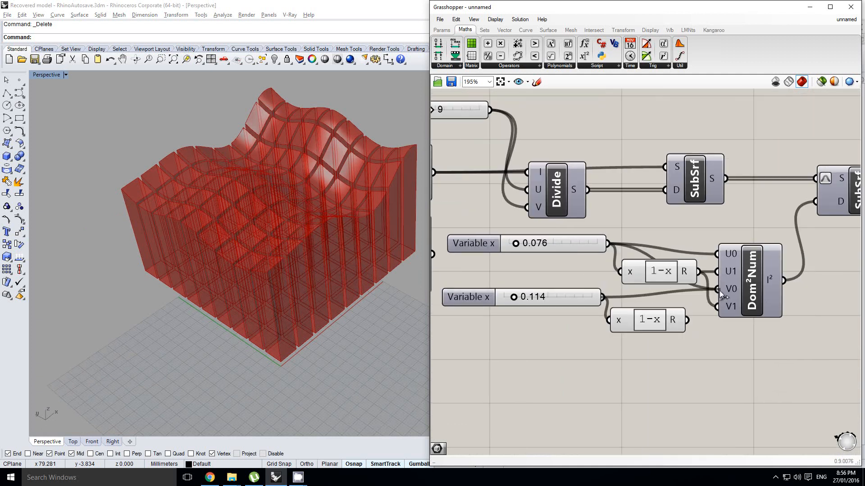
left_click_drag(686, 320, 715, 307)
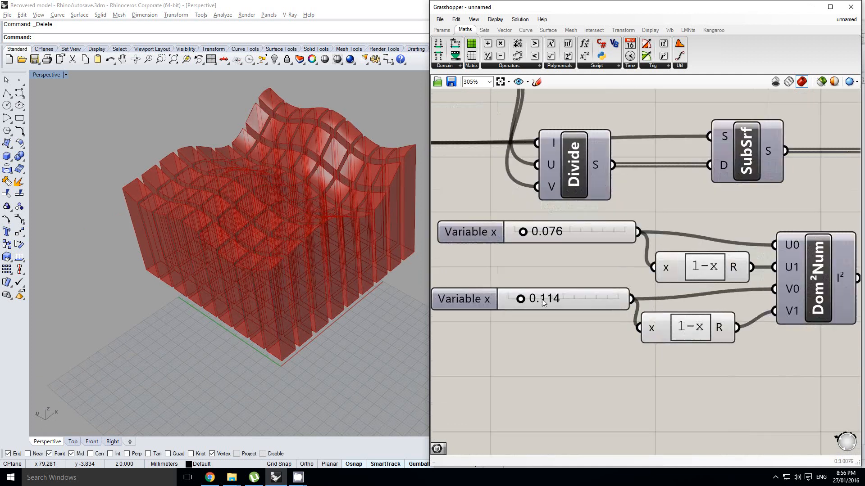
Set the second Variable x slider to 0.360 and the first one to 0.184 to narrow the blocks.
scroll(515, 298, "up", 2)
left_click_drag(515, 299, 562, 301)
right_click_drag(293, 220, 309, 279)
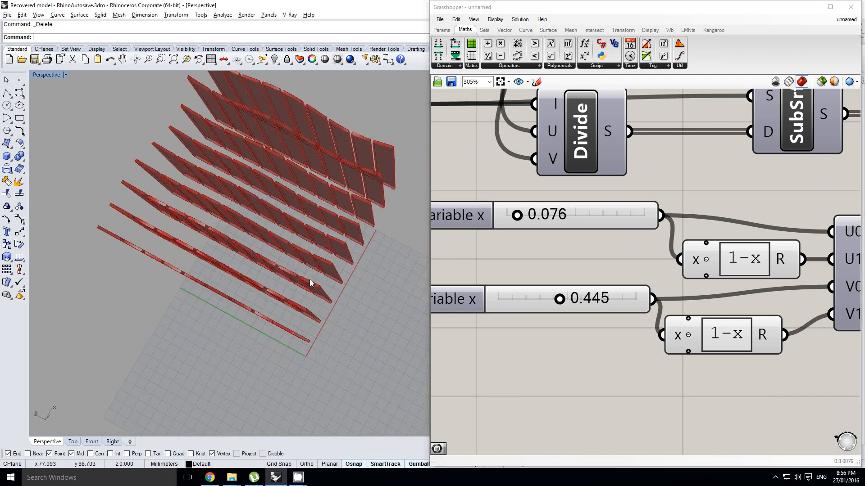
left_click_drag(550, 298, 537, 299)
right_click_drag(290, 277, 289, 267)
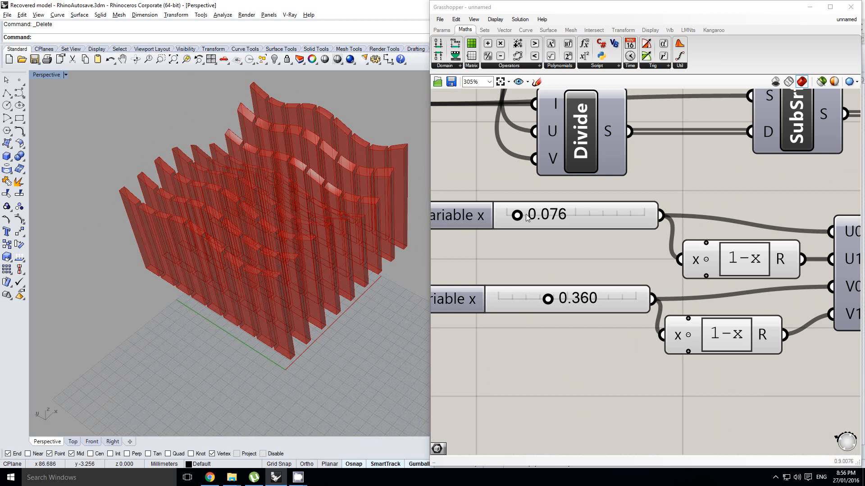
mouse_move(533, 215)
left_mouse_down()
mouse_move(548, 219)
mouse_move(531, 221)
left_mouse_up()
right_click_drag(268, 272, 367, 299)
Set the U Count slider to 16 to divide the surface into more blocks.
scroll(668, 214, "down", 5)
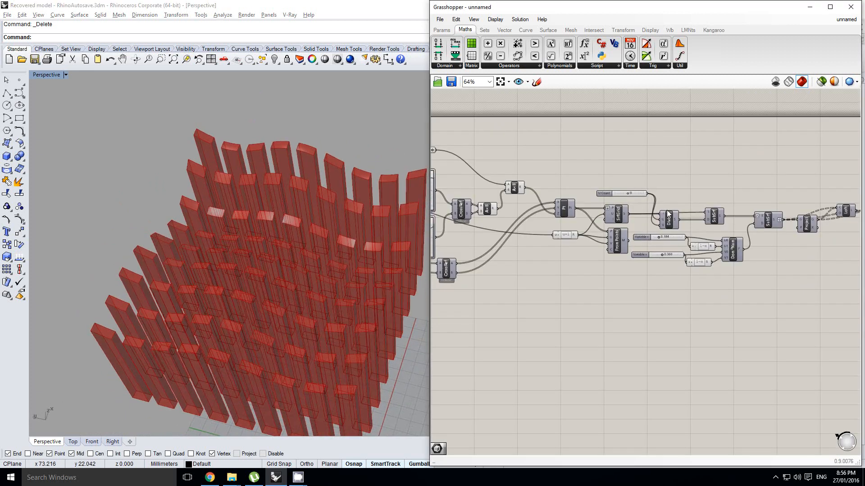
right_click_drag(592, 202, 612, 206)
scroll(655, 197, "up", 4)
left_click(653, 197)
scroll(652, 197, "up", 2)
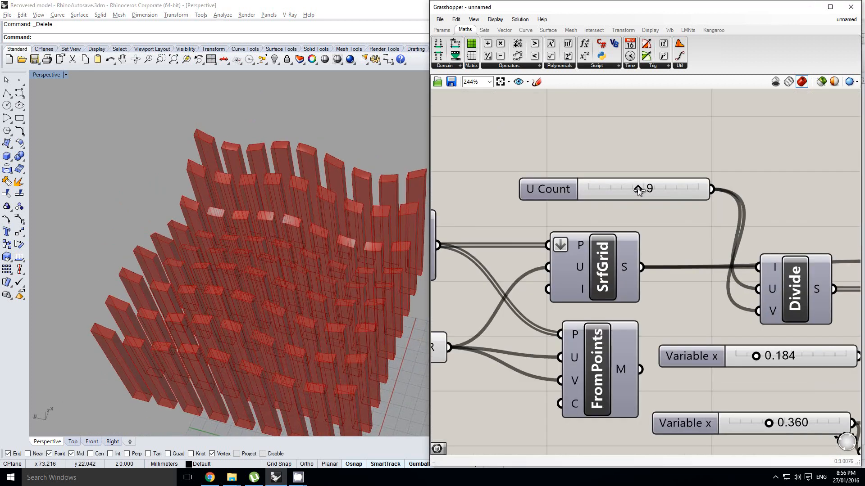
left_click_drag(677, 190, 590, 215)
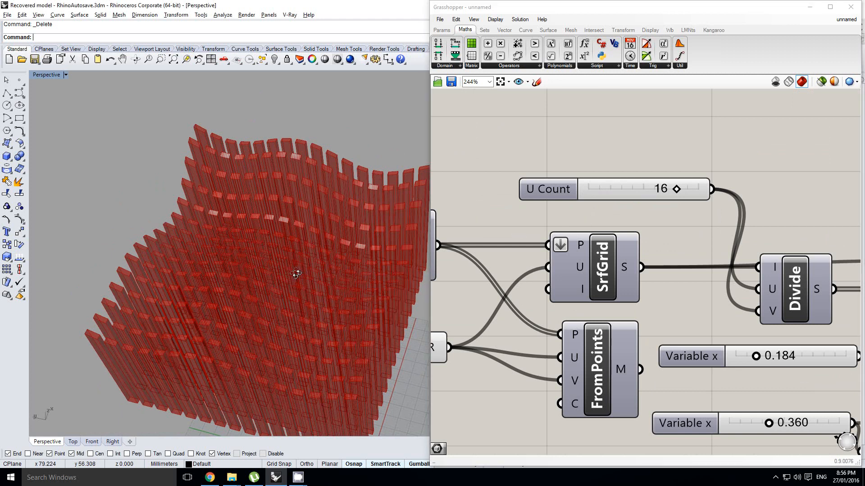
Bake the Join component's geometry into Rhino with the updated slider settings.
scroll(284, 270, "down", 5)
scroll(666, 239, "down", 5)
scroll(667, 238, "down", 1)
right_click_drag(786, 238, 716, 243)
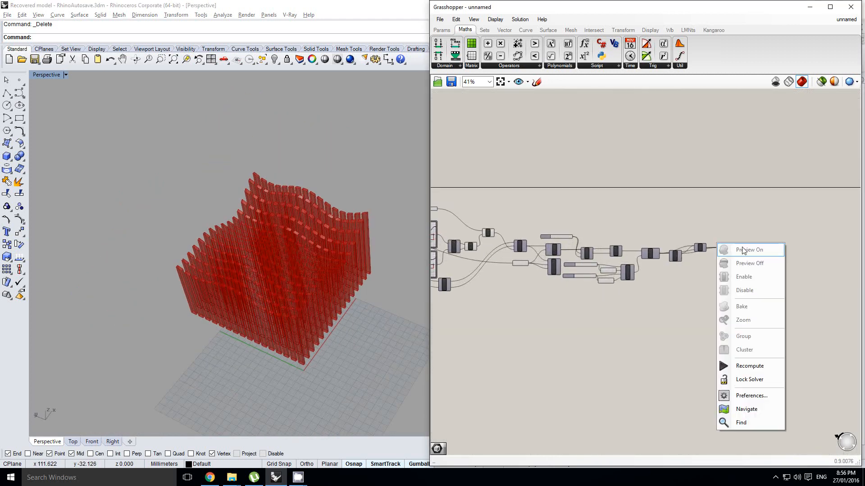
left_click(716, 219)
scroll(720, 248, "up", 14)
scroll(678, 273, "down", 5)
left_click(688, 274)
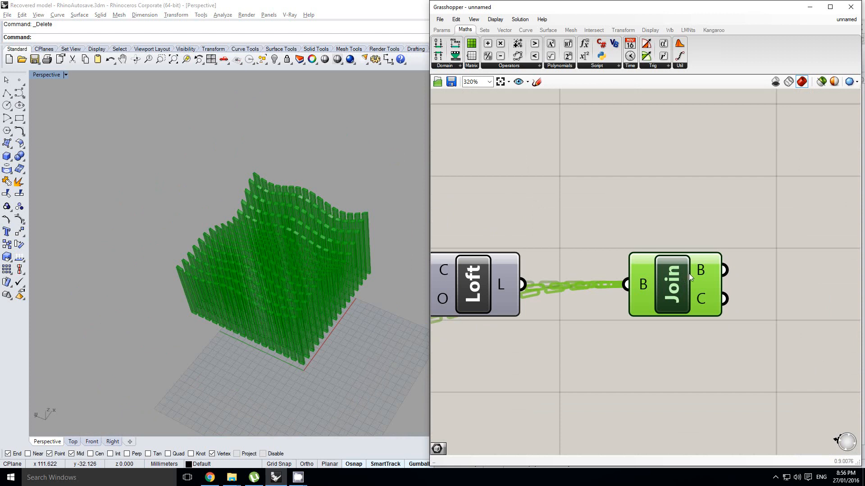
middle_click(692, 273)
left_click(704, 288)
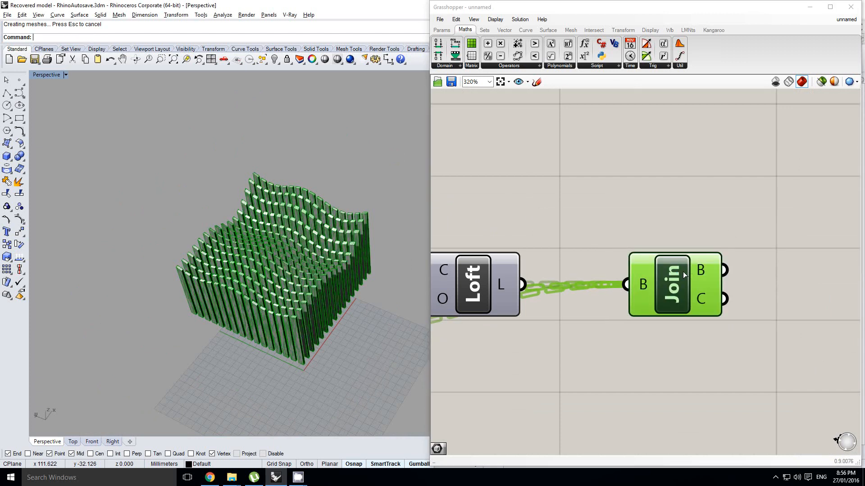
Turn off the Join component's preview and view the baked columns up close in the Perspective viewport.
middle_click(683, 273)
left_click(710, 242)
mouse_move(308, 307)
right_mouse_down()
mouse_move(311, 293)
mouse_move(295, 318)
mouse_move(322, 247)
mouse_move(304, 287)
mouse_move(241, 234)
mouse_move(261, 285)
mouse_move(315, 236)
mouse_move(298, 233)
mouse_move(310, 264)
right_mouse_up()
scroll(303, 299, "up", 3)
scroll(290, 313, "up", 3)
scroll(298, 234, "up", 3)
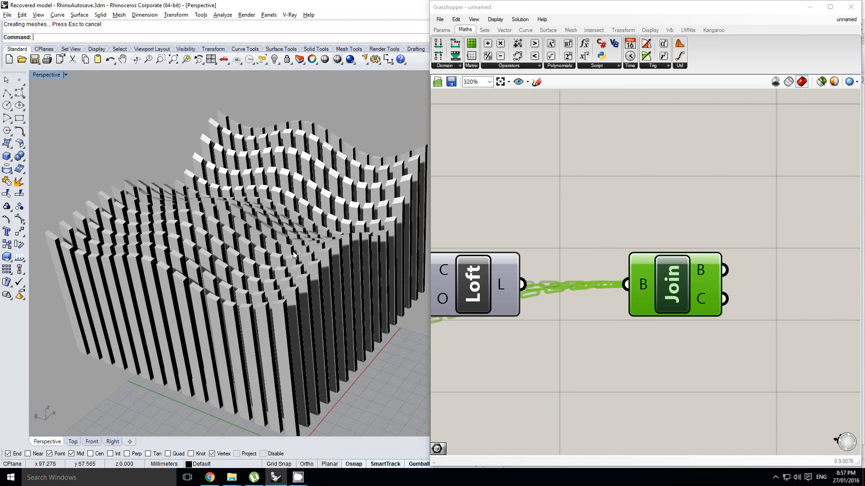
key("alt+Tab")
key("alt+Tab")
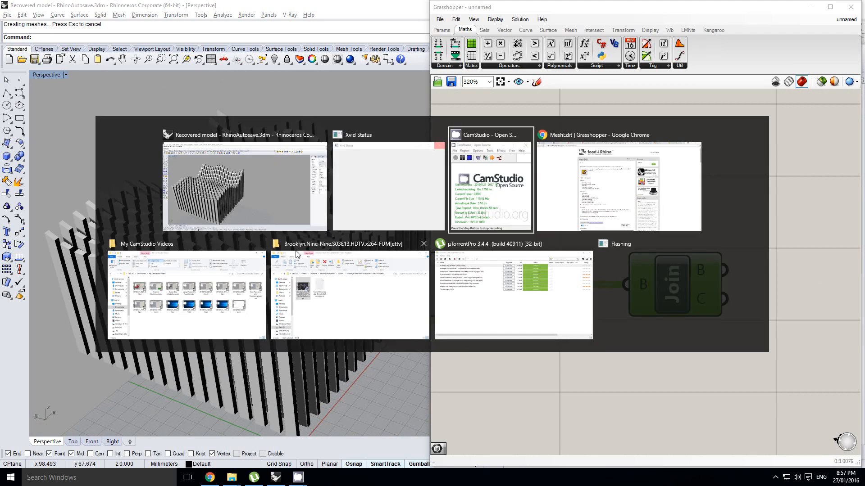